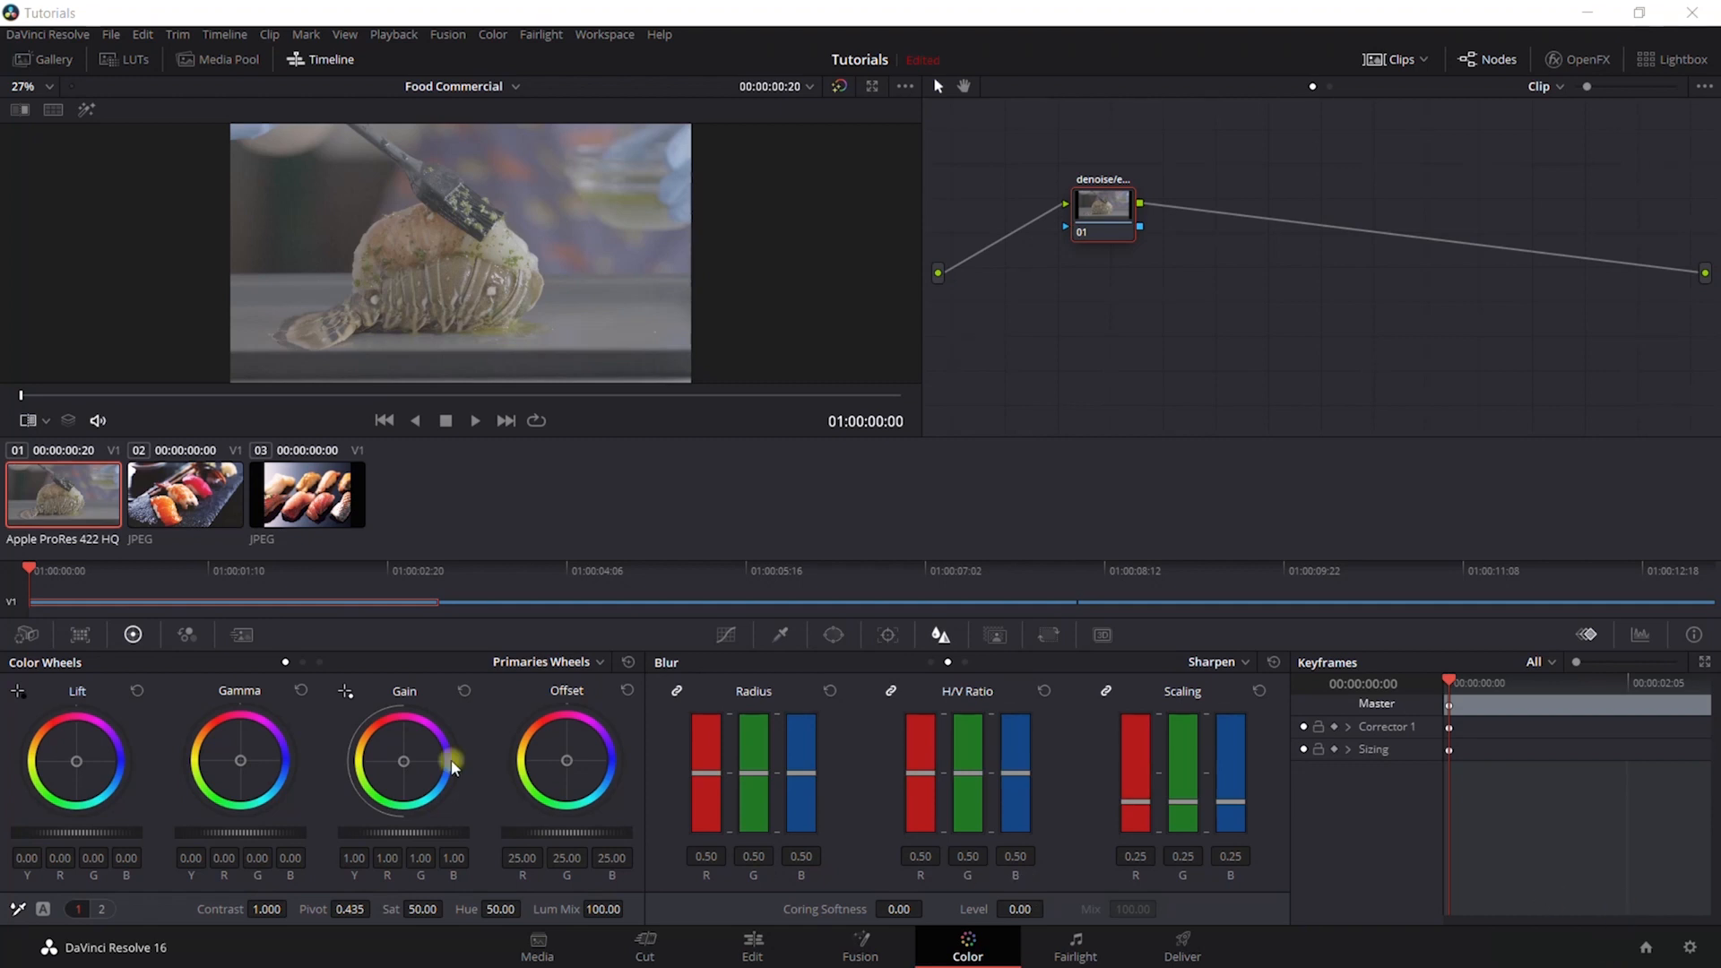
- View the two sushi reference stills, clips 02 and 03, to compare their look with the lobster footage
{"action": "left_click", "coordinate": [154, 504]}
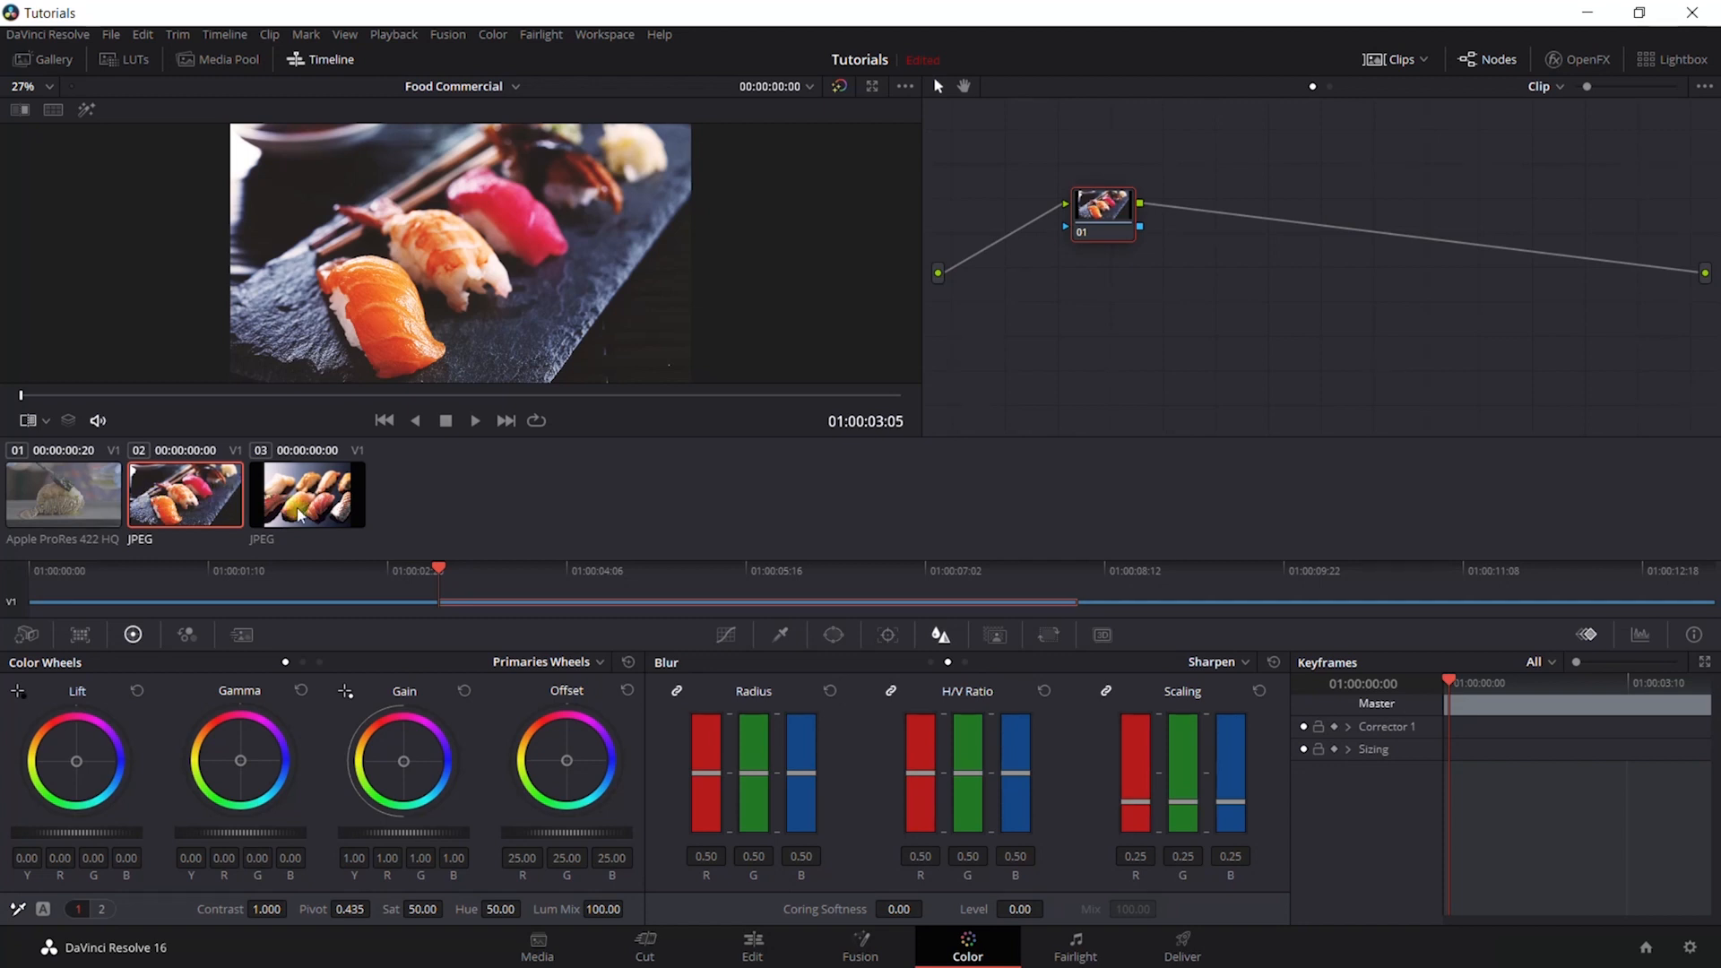
{"action": "left_click", "coordinate": [262, 513]}
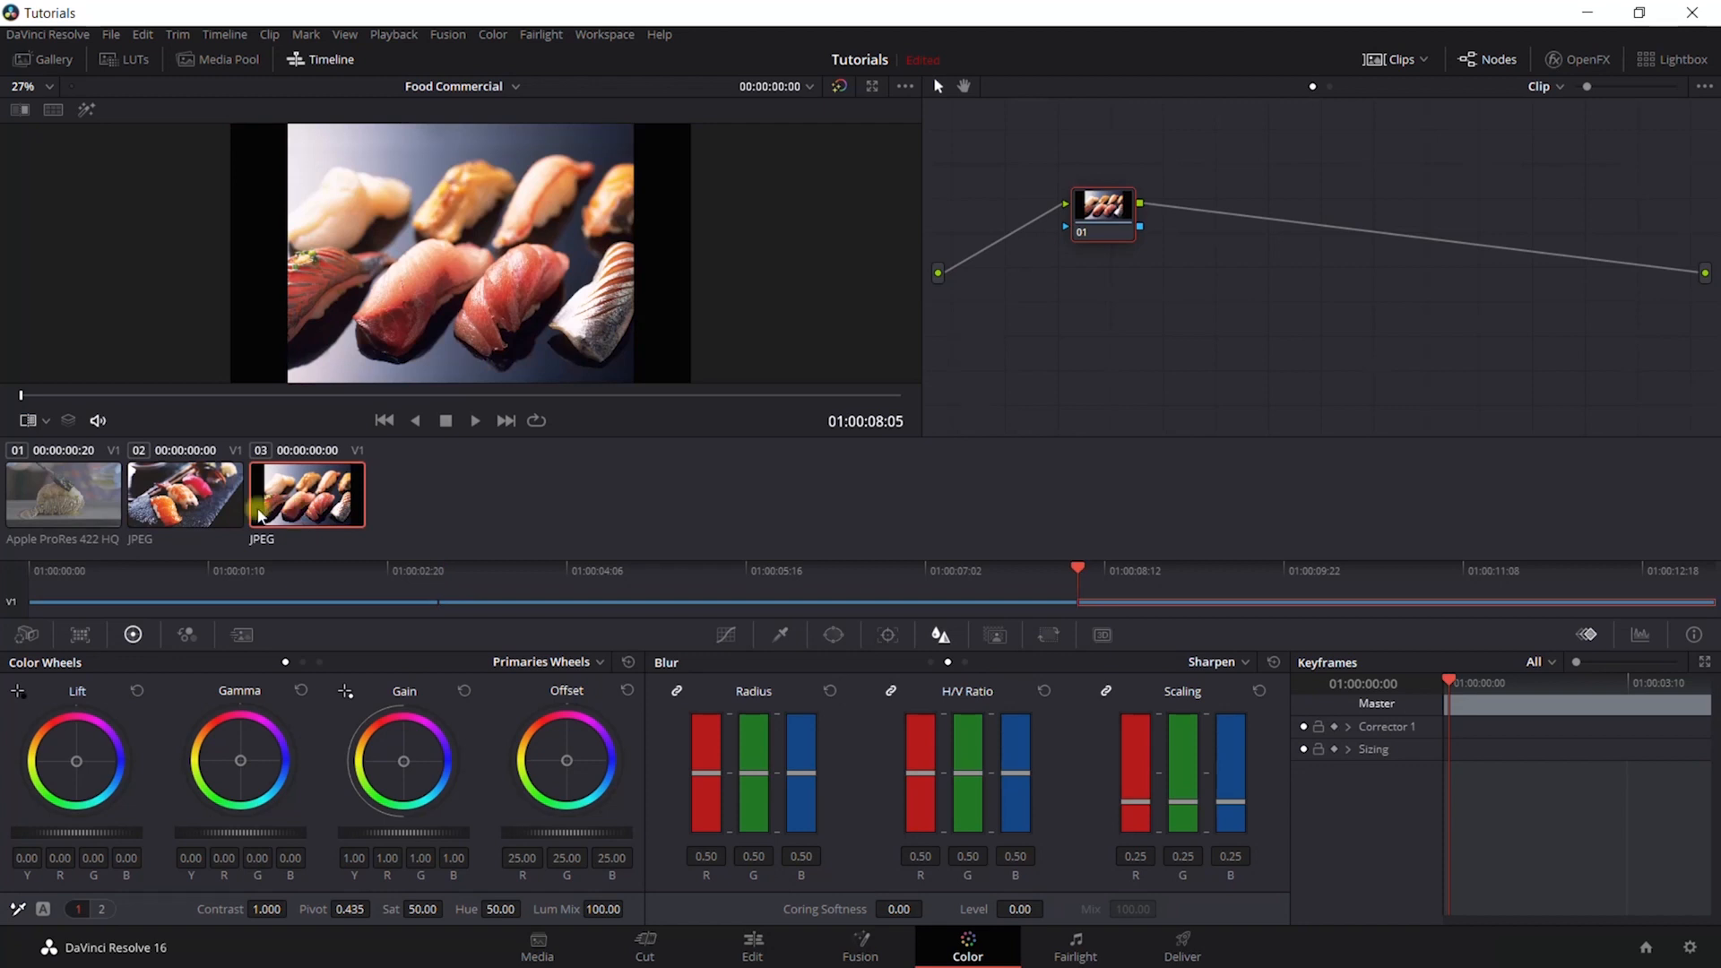
{"action": "left_click", "coordinate": [185, 512]}
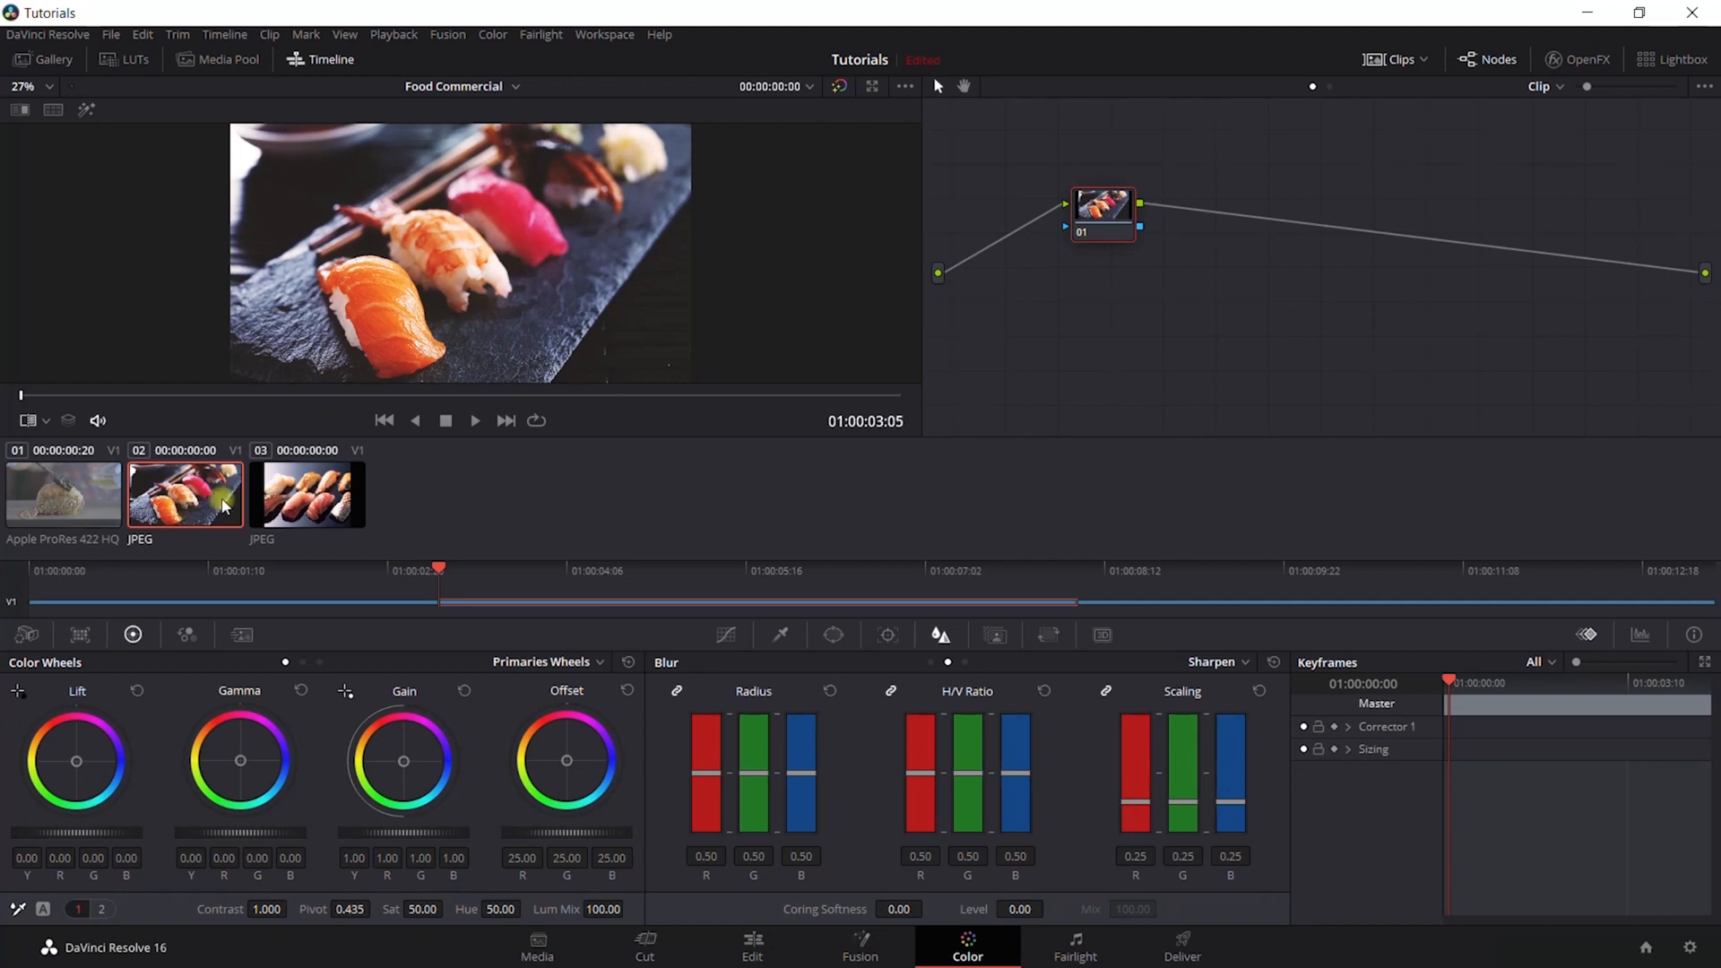
{"action": "left_click", "coordinate": [297, 503]}
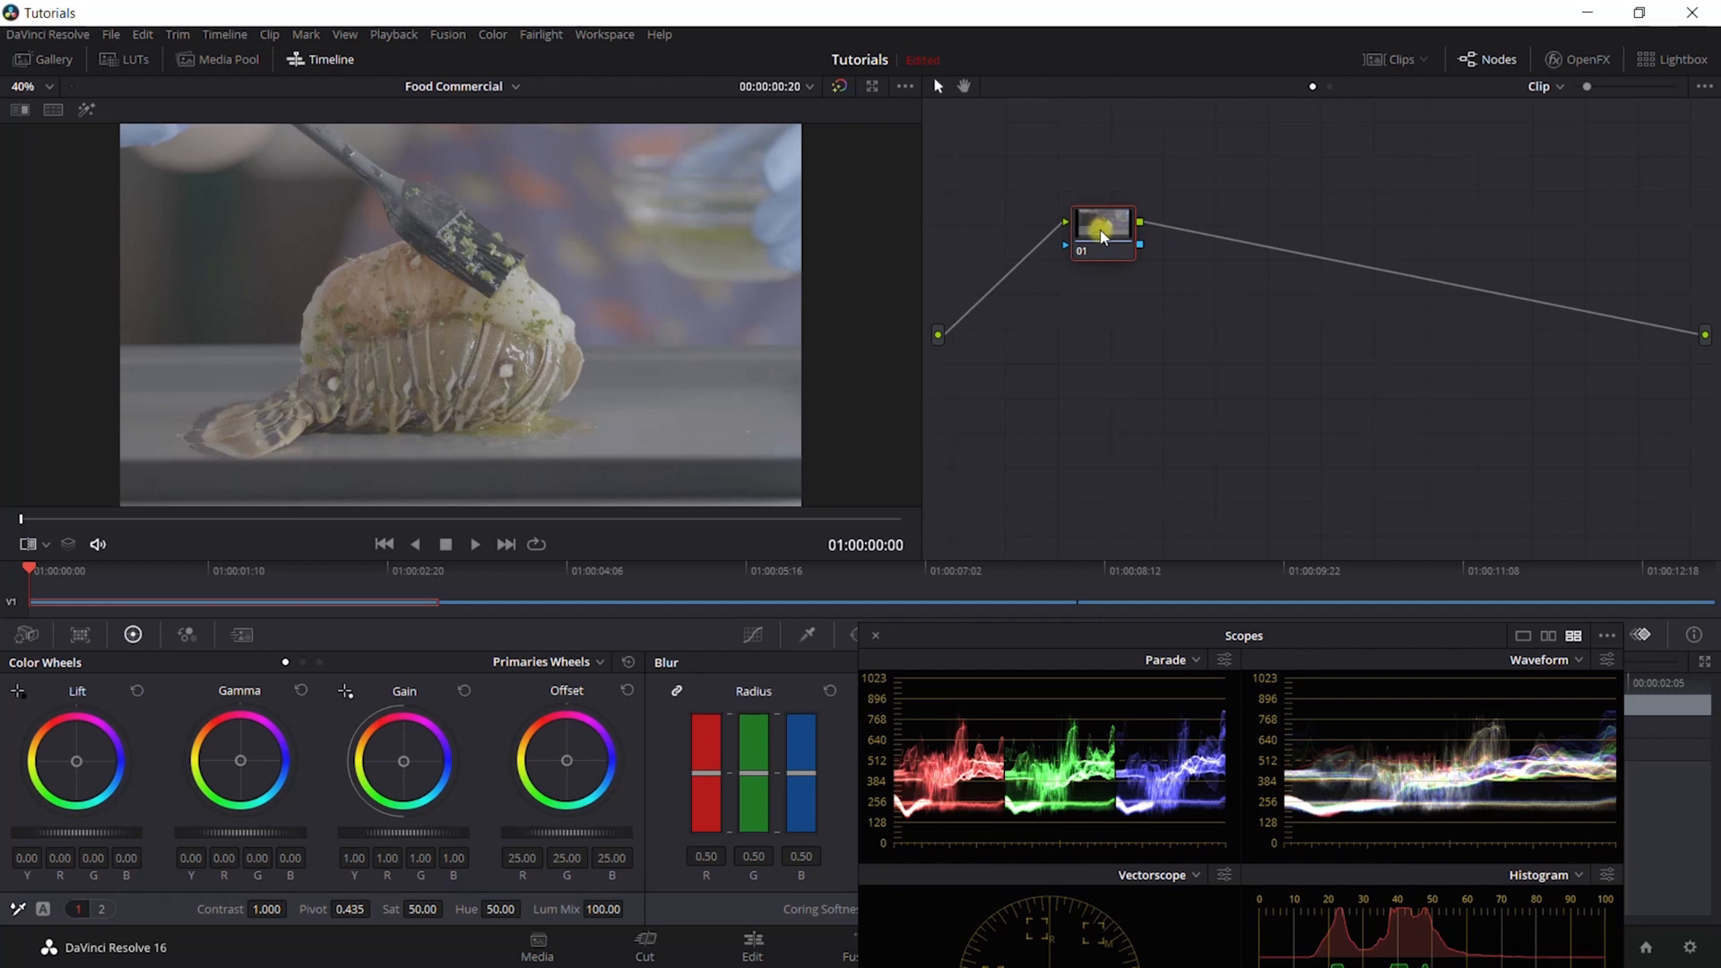
- Add five serial nodes after node 01 on the lobster clip and arrange the six nodes compactly in three rows of two
{"action": "key", "text": "alt+s"}
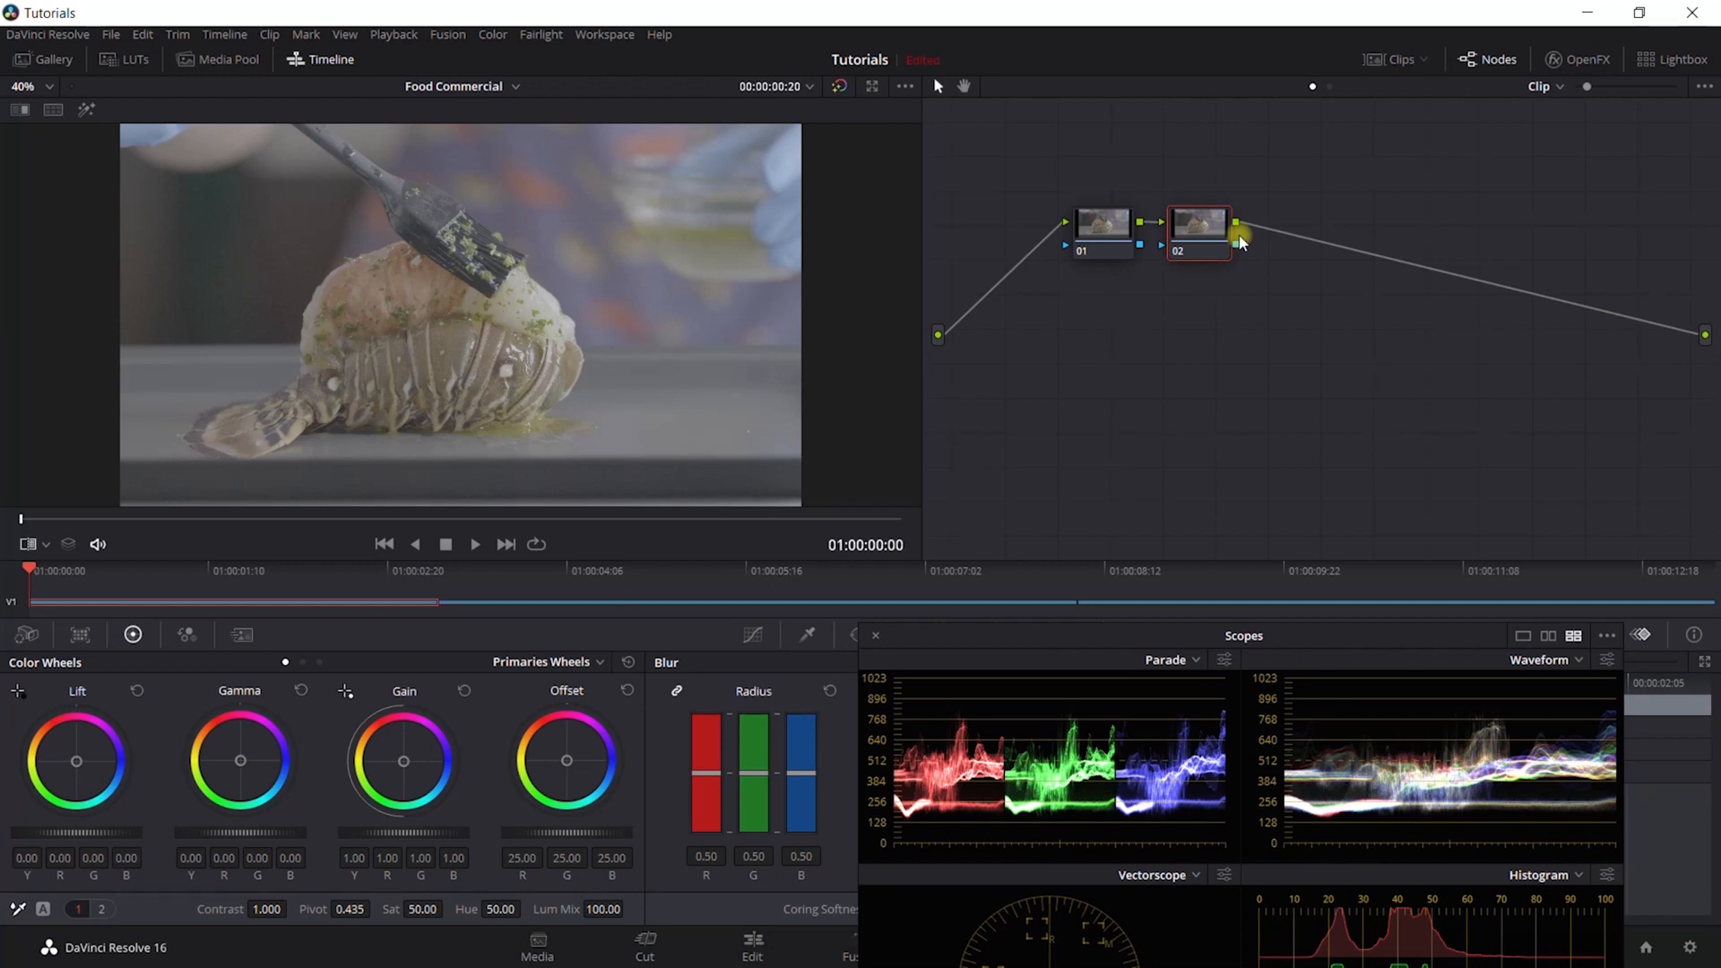
{"action": "key", "text": "alt+s"}
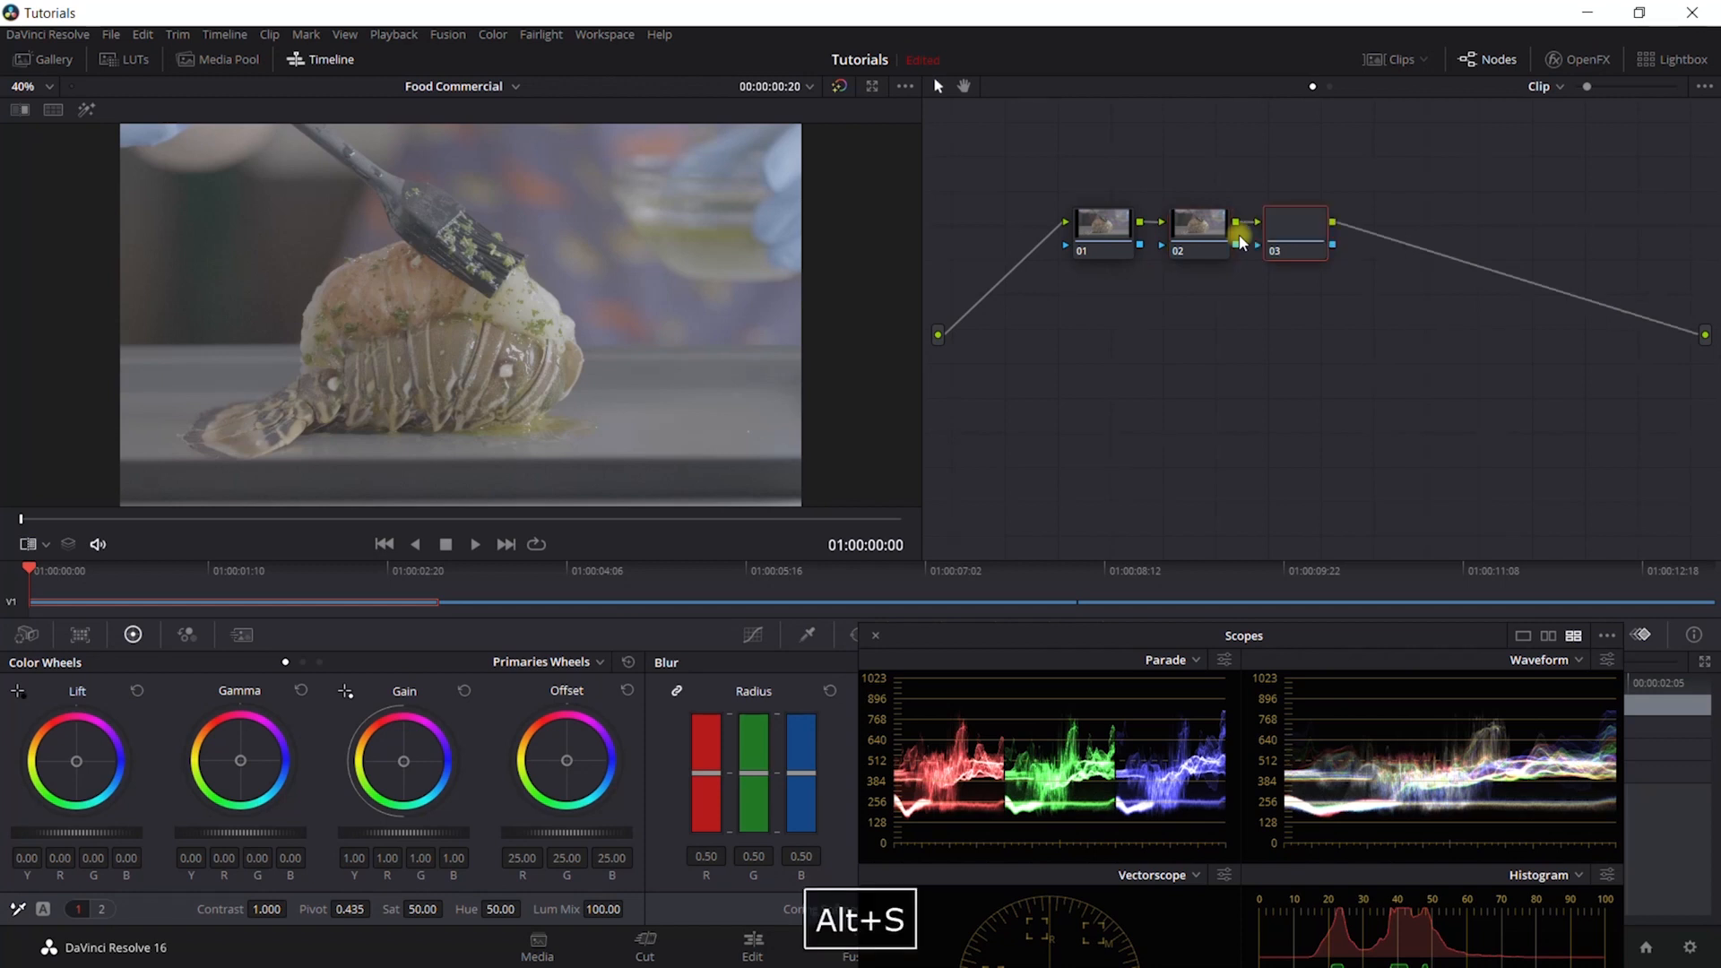
{"action": "left_click_drag", "start_coordinate": [1300, 235], "coordinate": [1101, 308]}
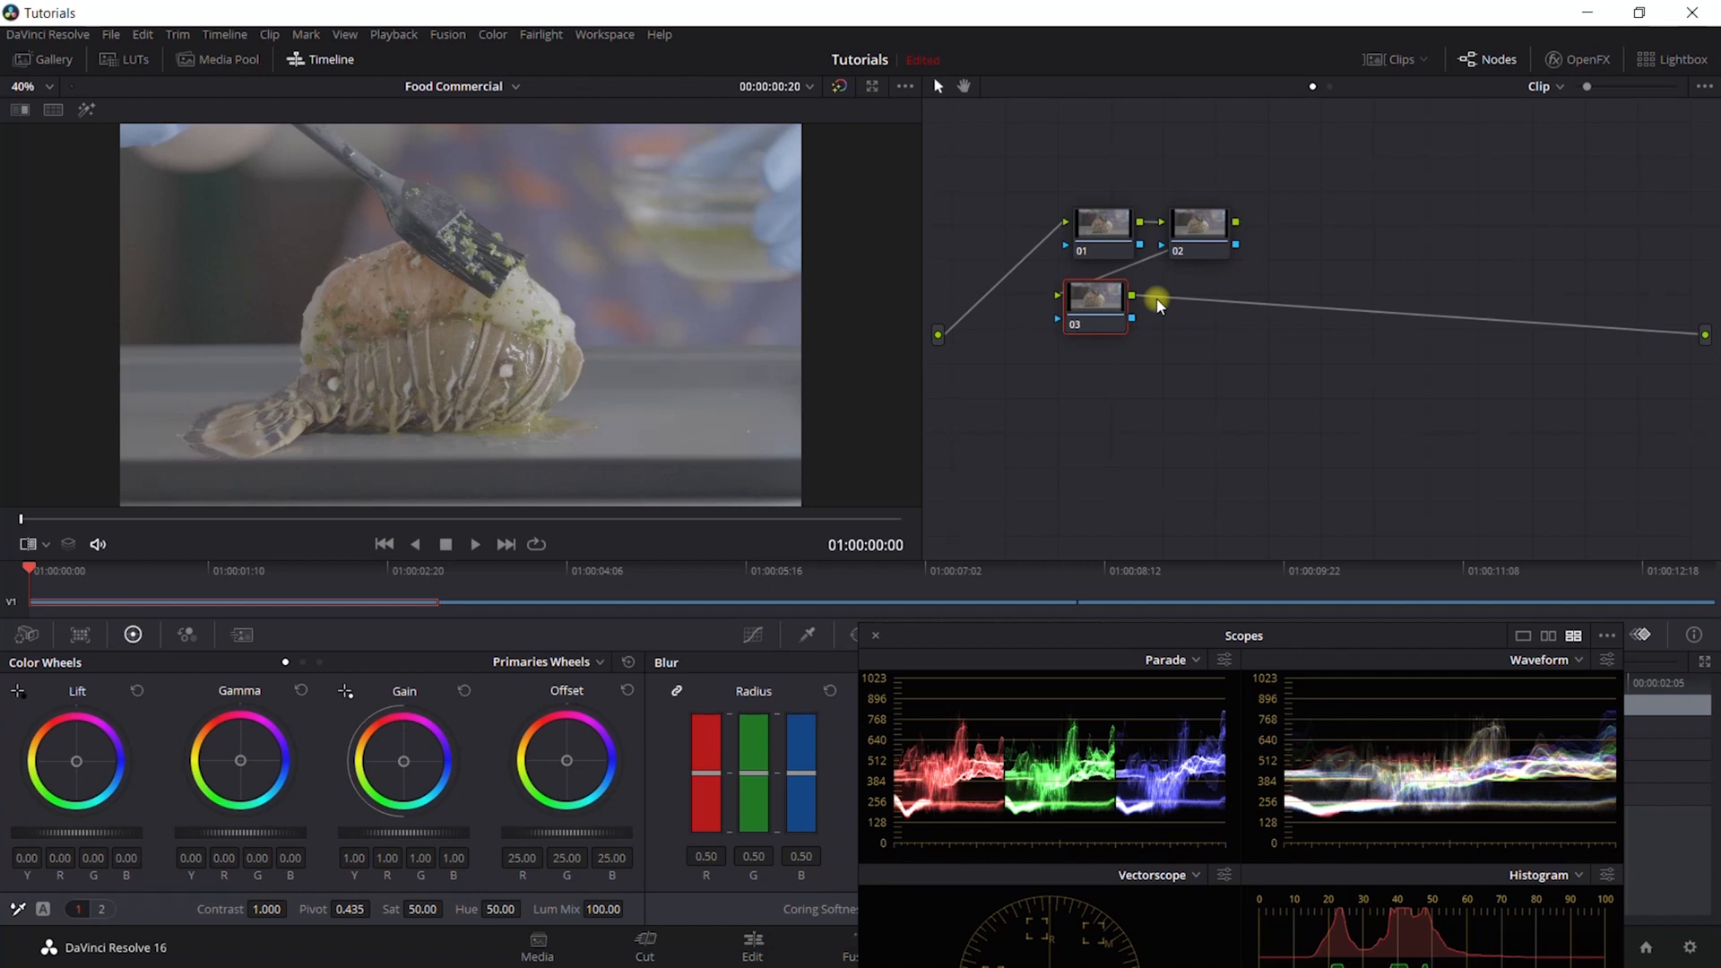
{"action": "key", "text": "alt+s"}
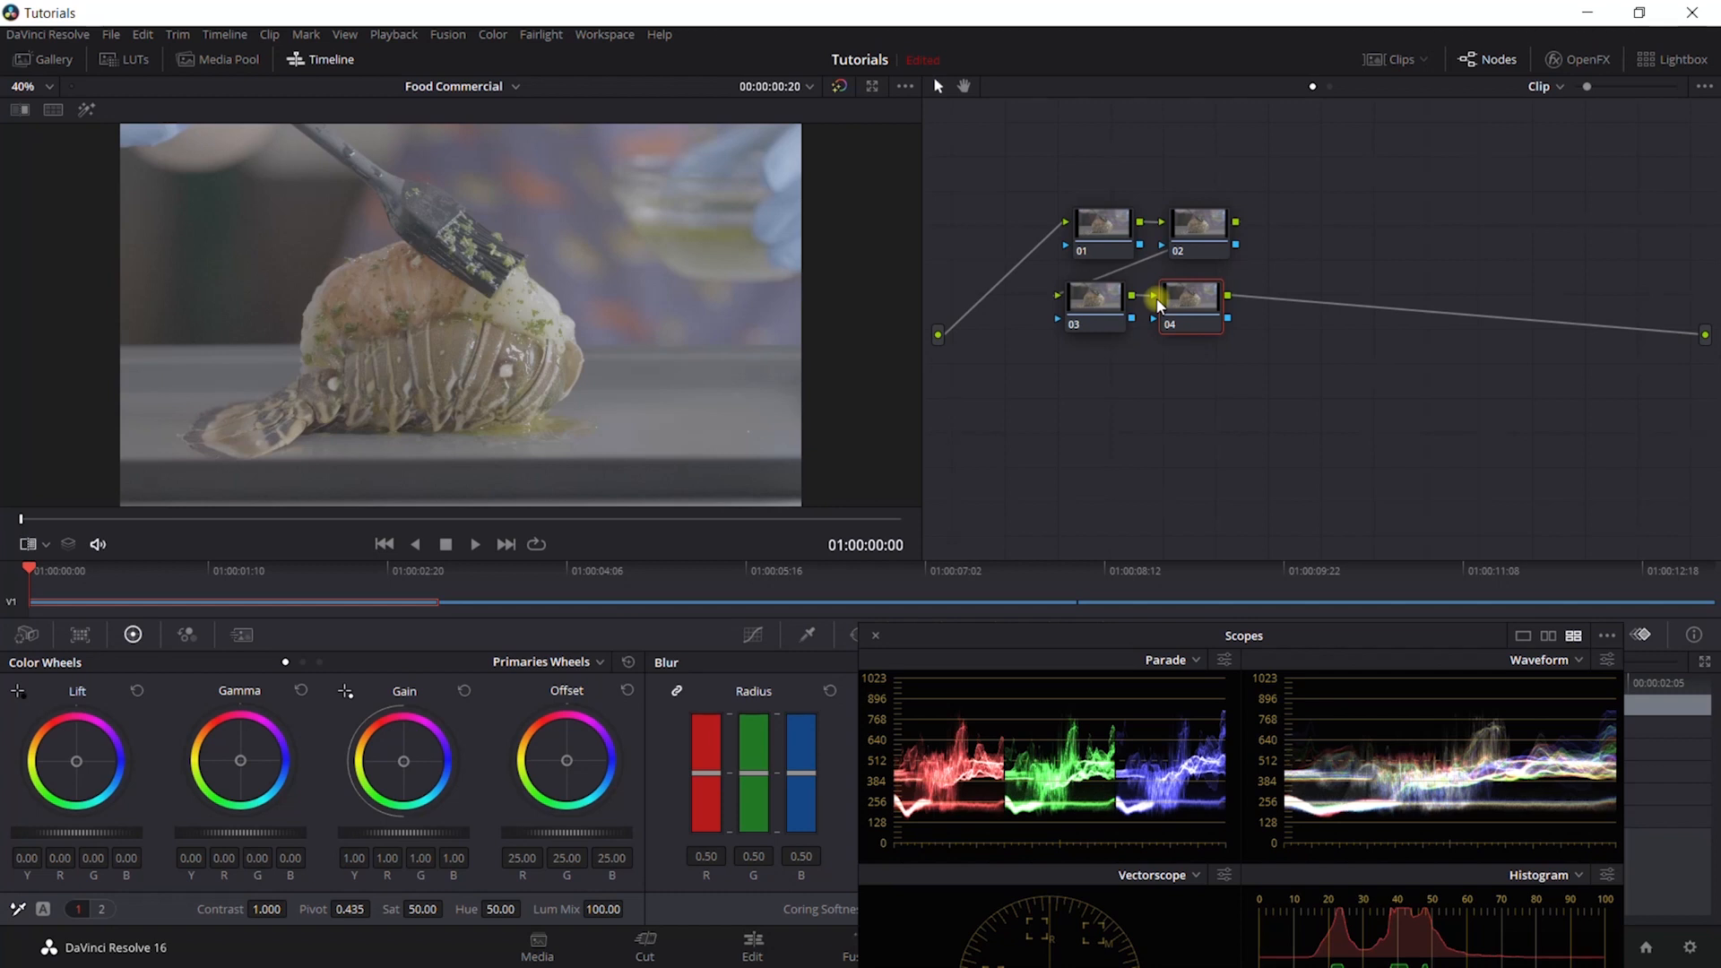
{"action": "key", "text": "alt+s"}
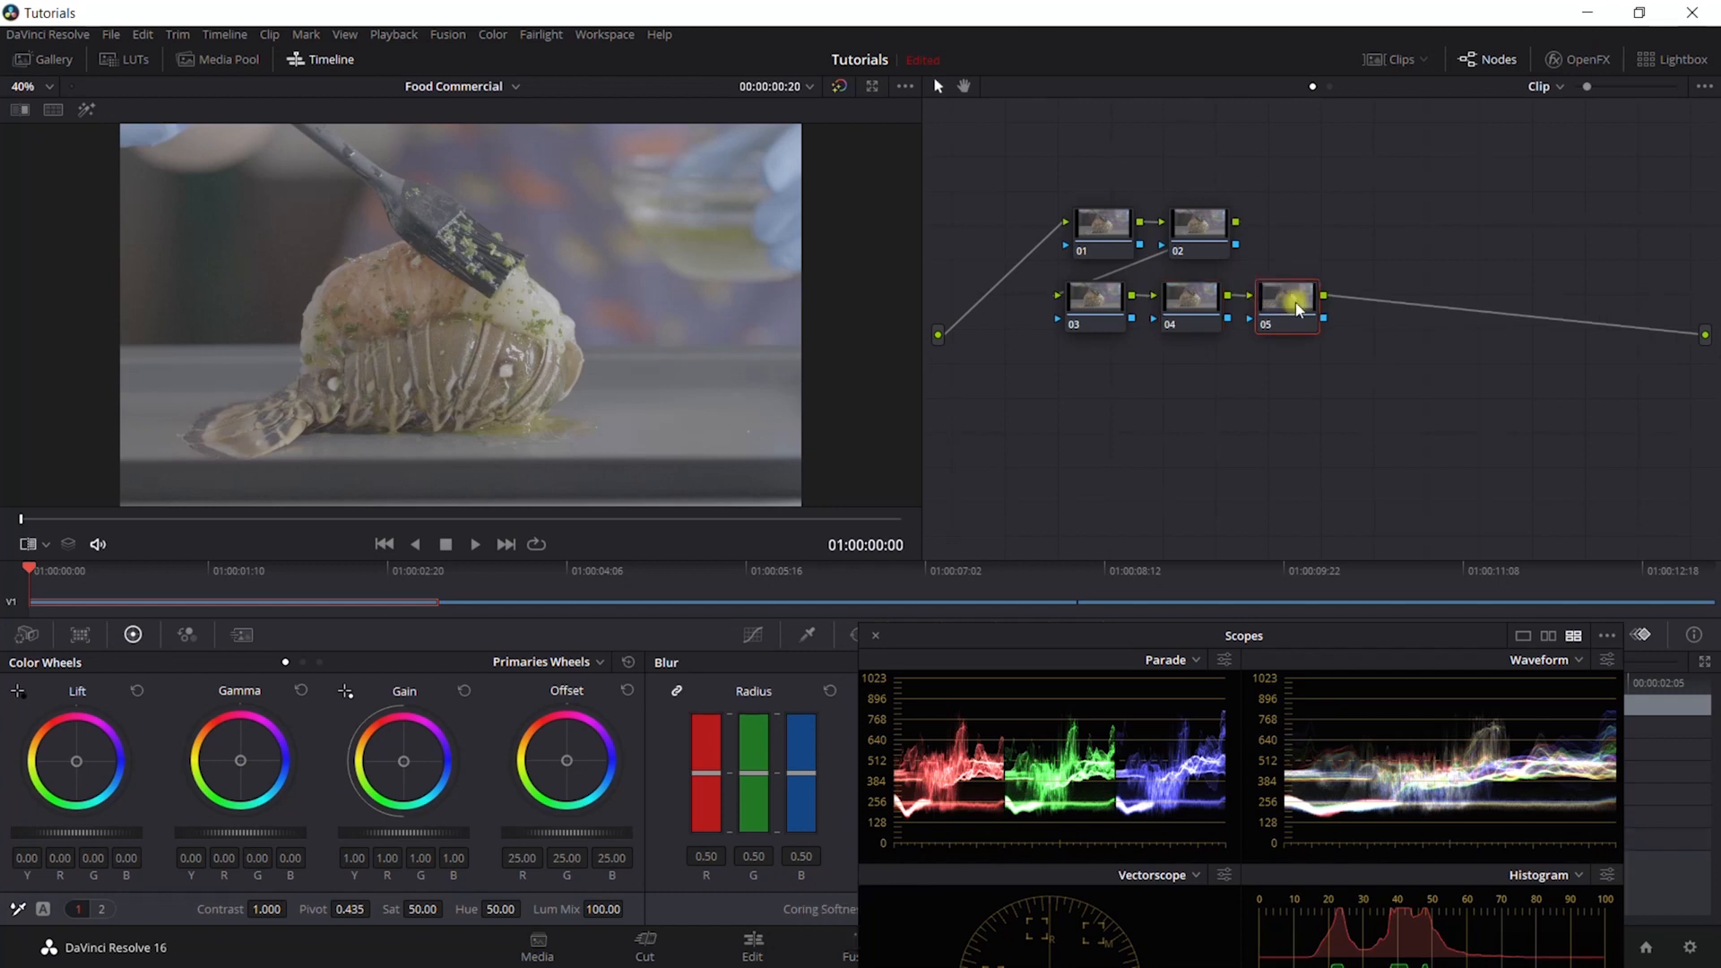
{"action": "left_click_drag", "start_coordinate": [1299, 309], "coordinate": [1335, 404]}
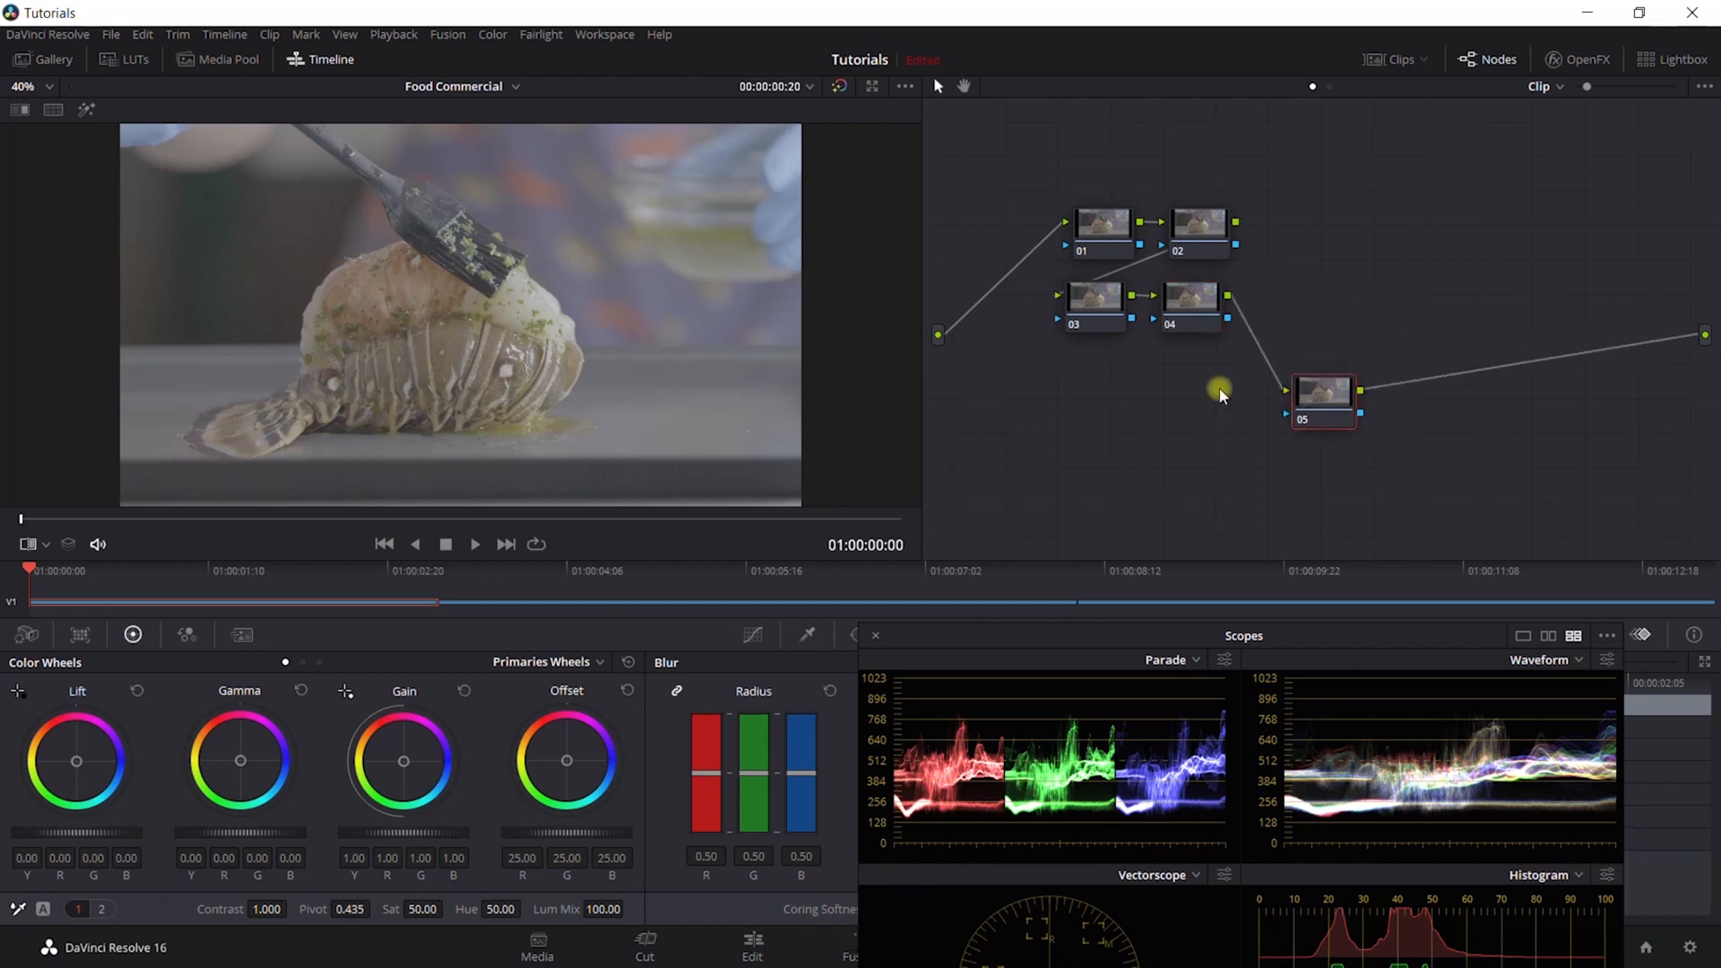
{"action": "left_click_drag", "start_coordinate": [1221, 395], "coordinate": [1200, 383]}
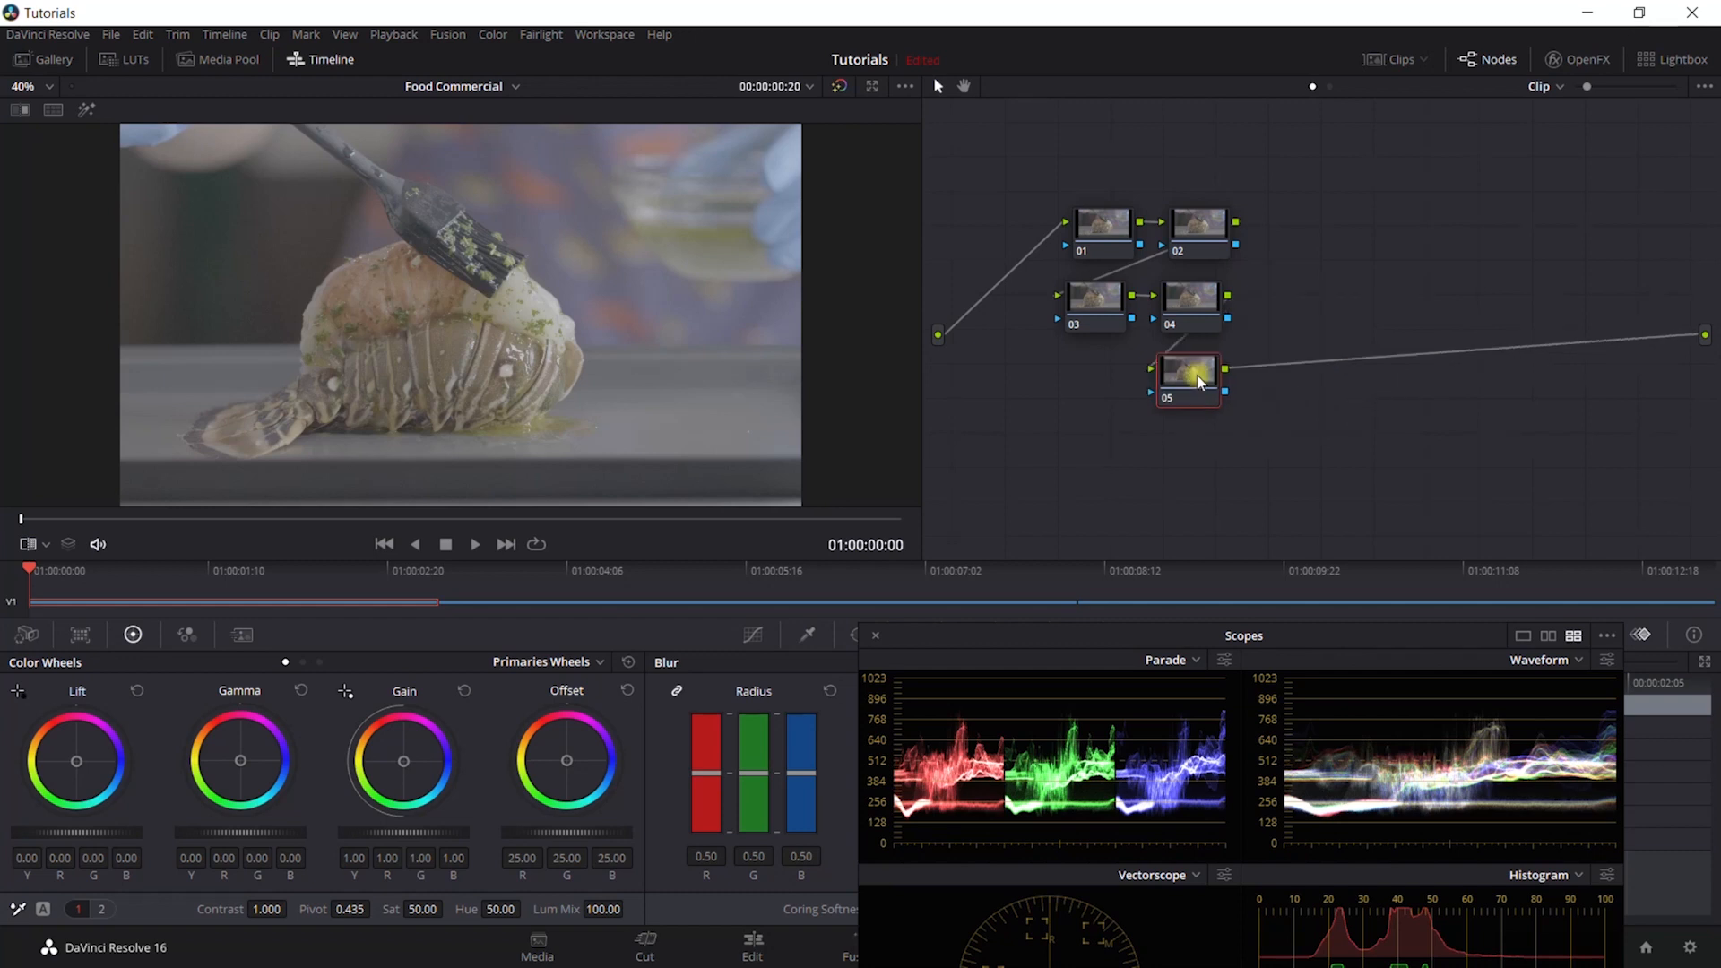
{"action": "key", "text": "alt+s"}
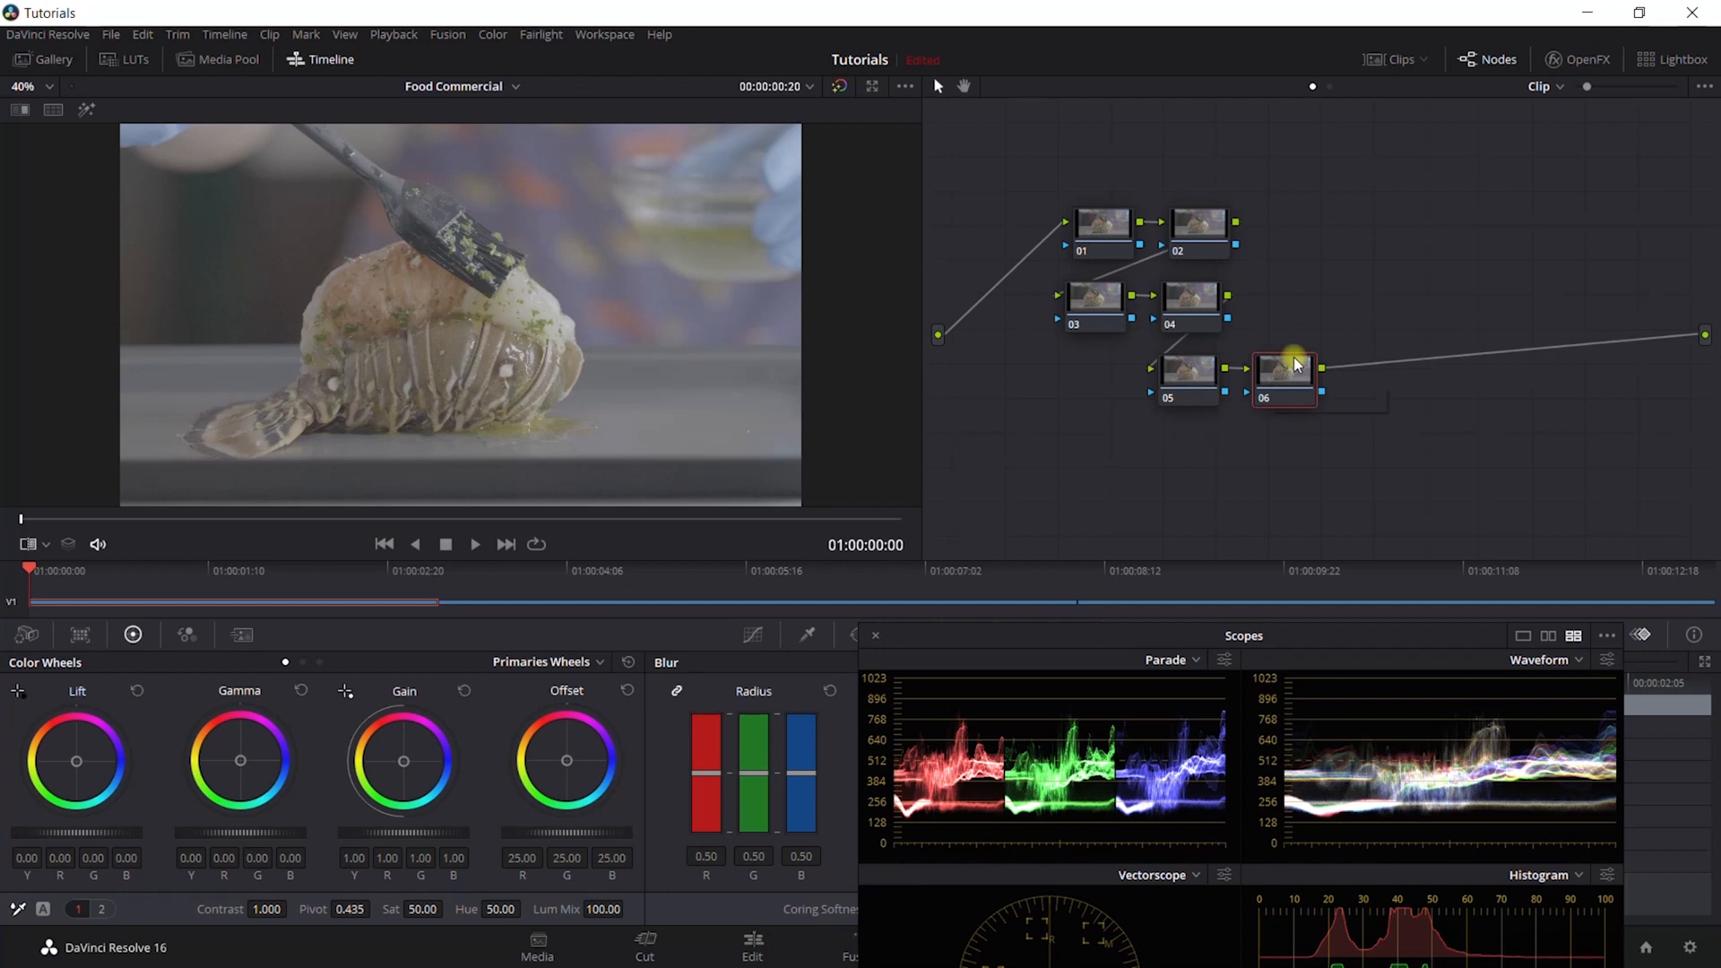
- Label node 01 with a name starting with "Denoise/ex" and label node 02 "fine tune"
{"action": "left_click", "coordinate": [1135, 255]}
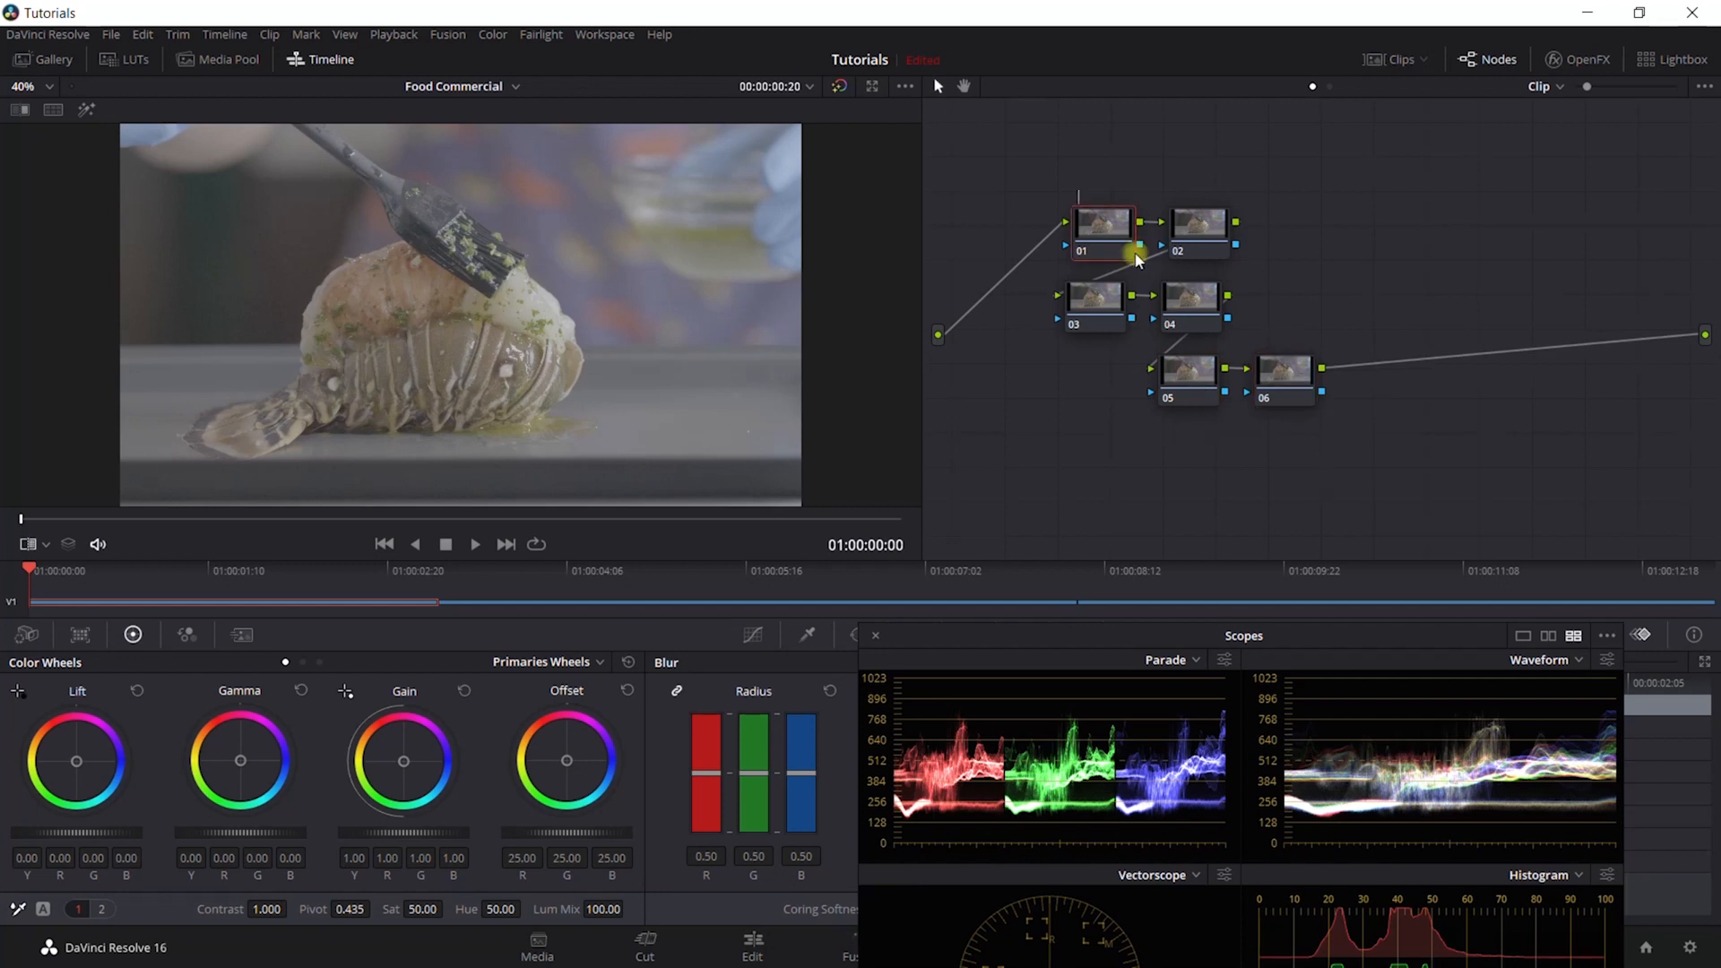
{"action": "type", "text": "Denoise"}
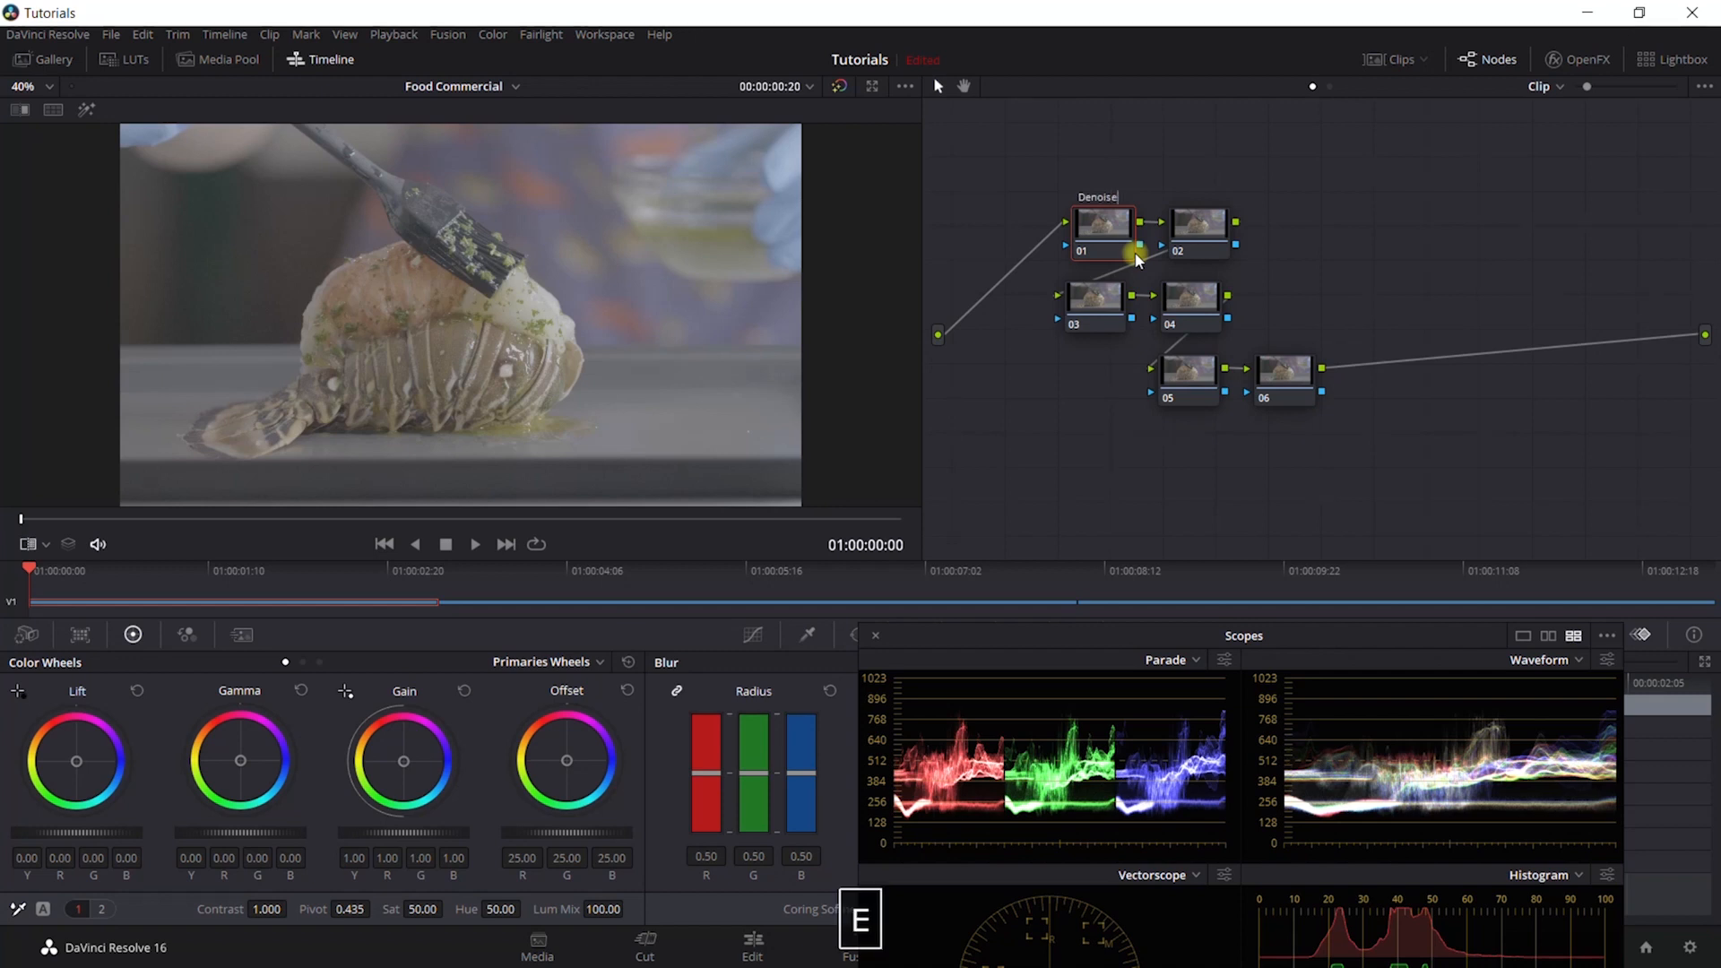
{"action": "type", "text": "/e"}
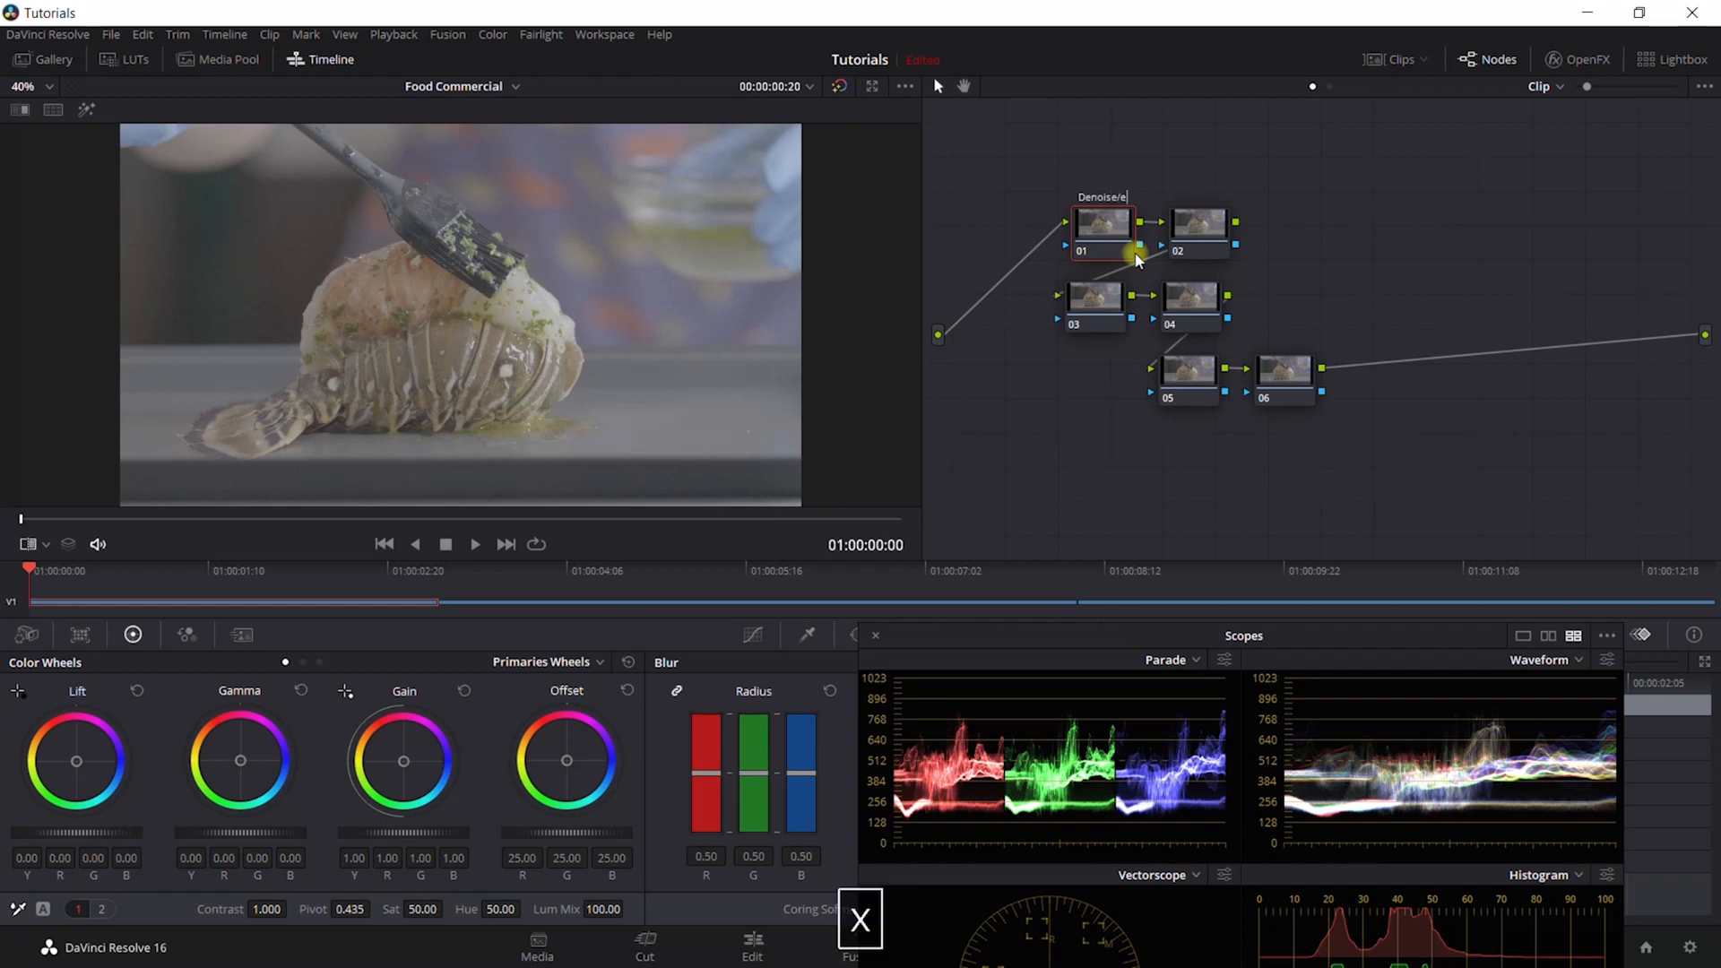
{"action": "right_click", "coordinate": [1223, 240]}
{"action": "left_click", "coordinate": [1241, 249]}
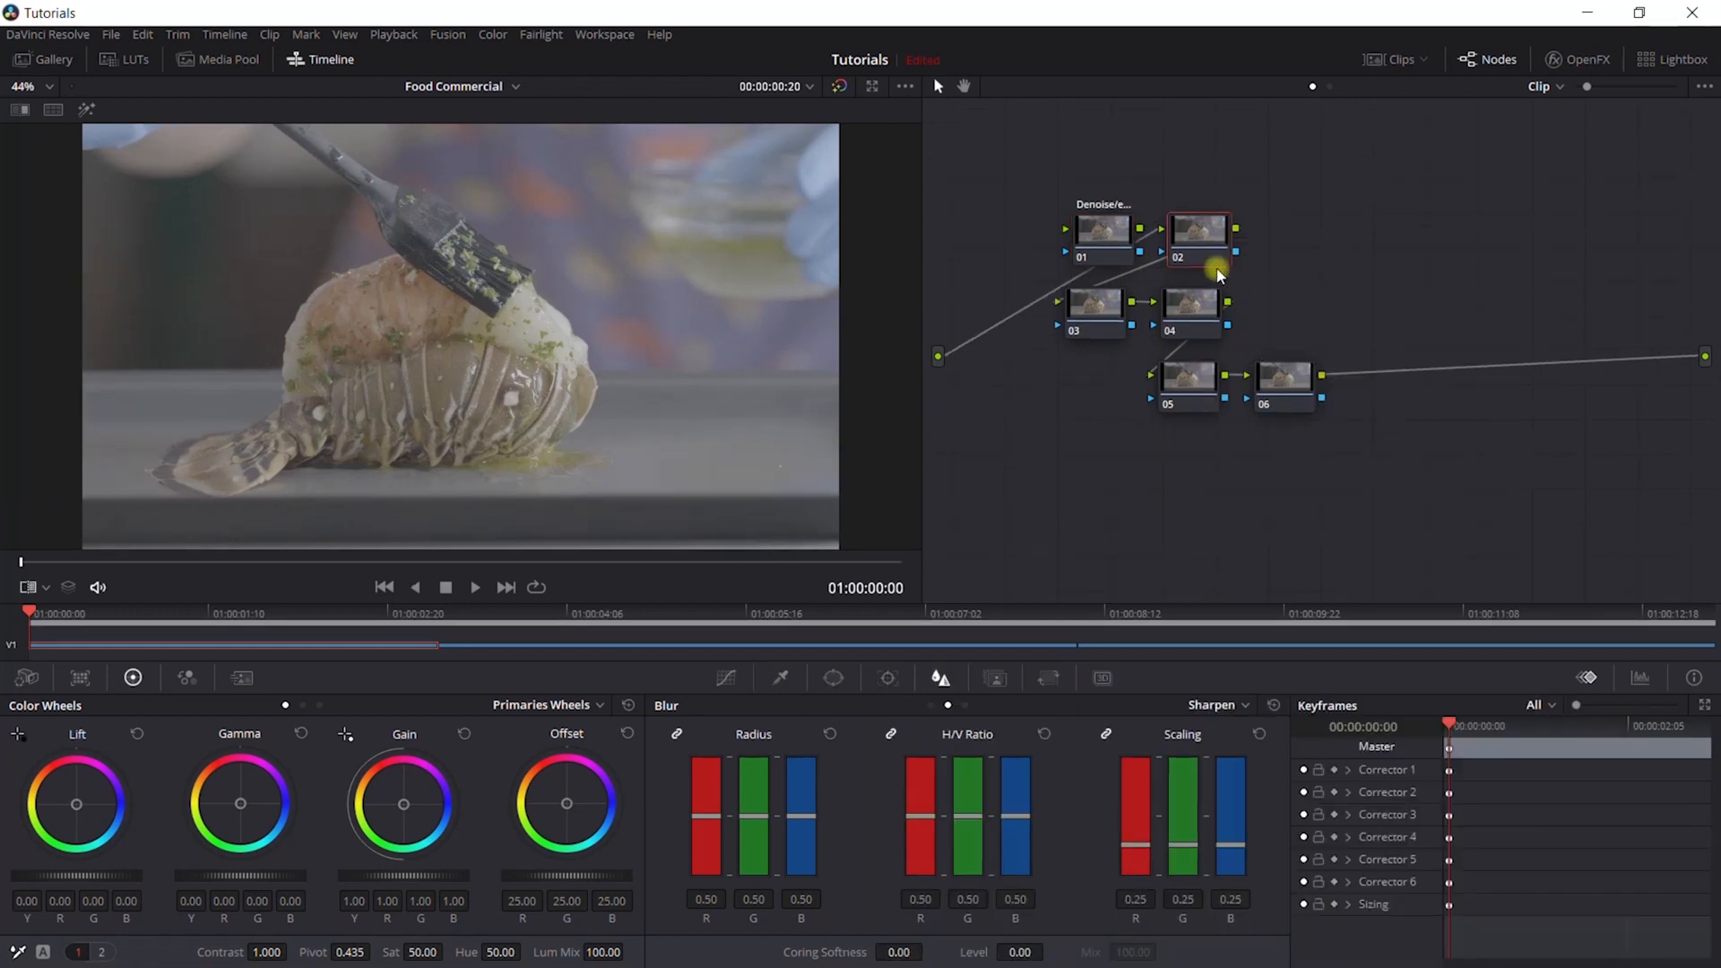
{"action": "type", "text": "fine tune"}
- Label node 03 "sat/look" and node 04 "vignette/blur"
{"action": "left_click", "coordinate": [1084, 309]}
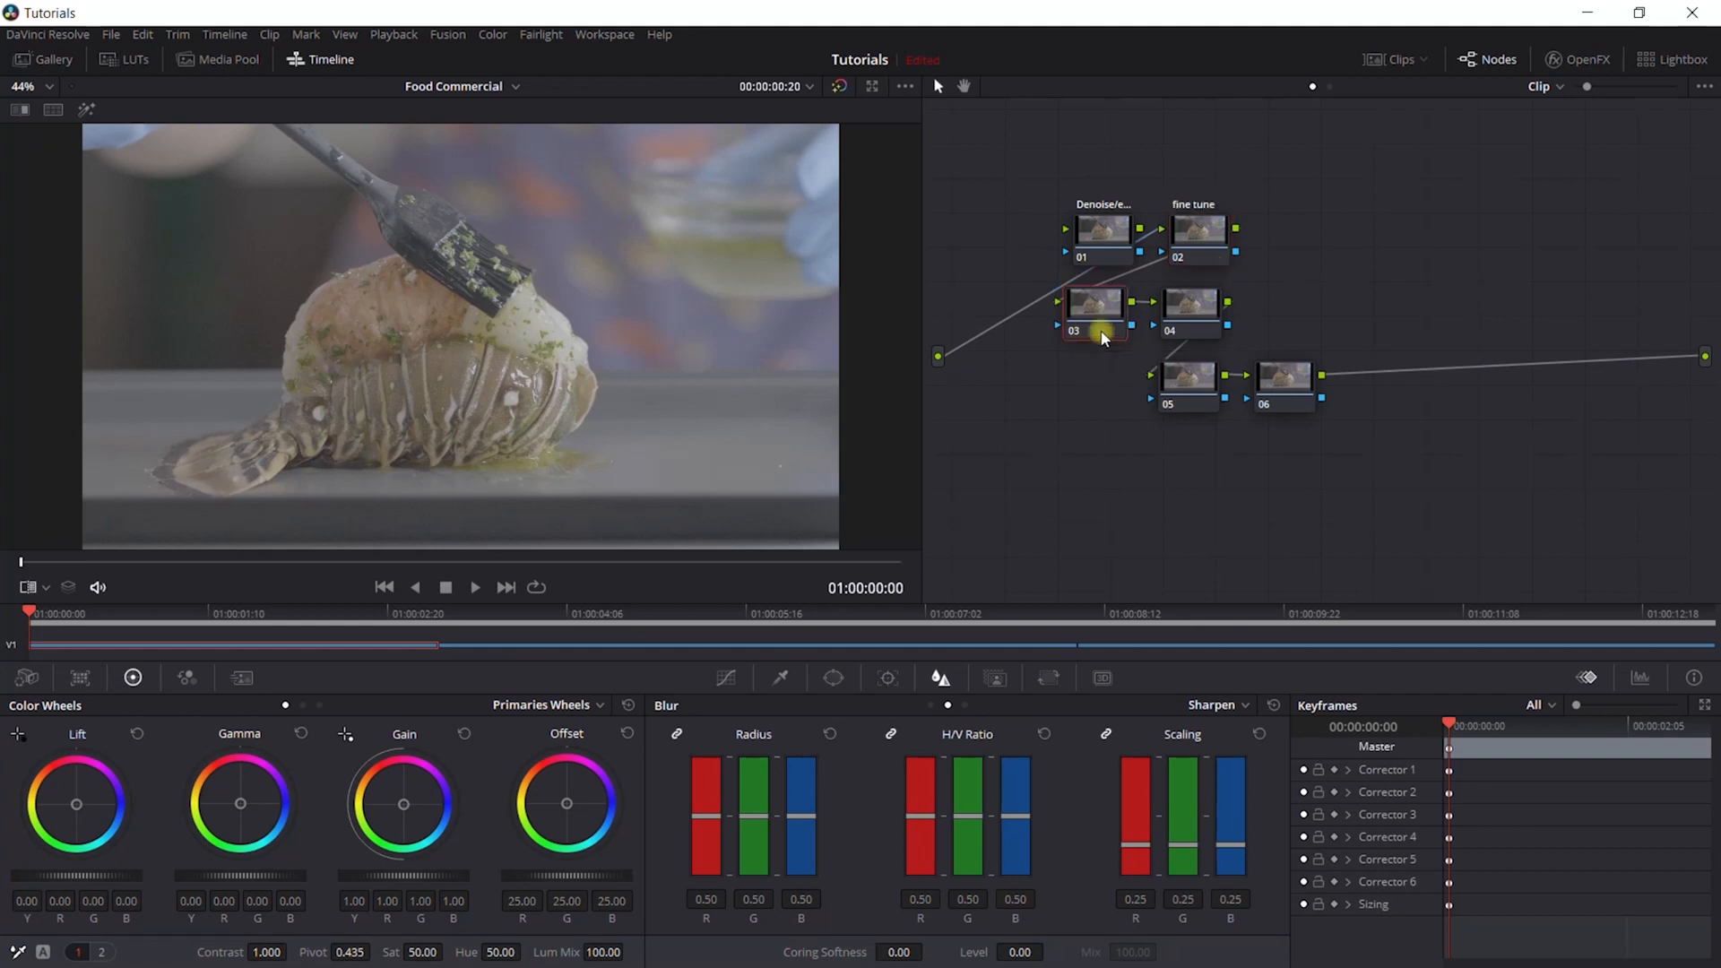
{"action": "type", "text": "sat/look"}
{"action": "left_click", "coordinate": [1194, 301]}
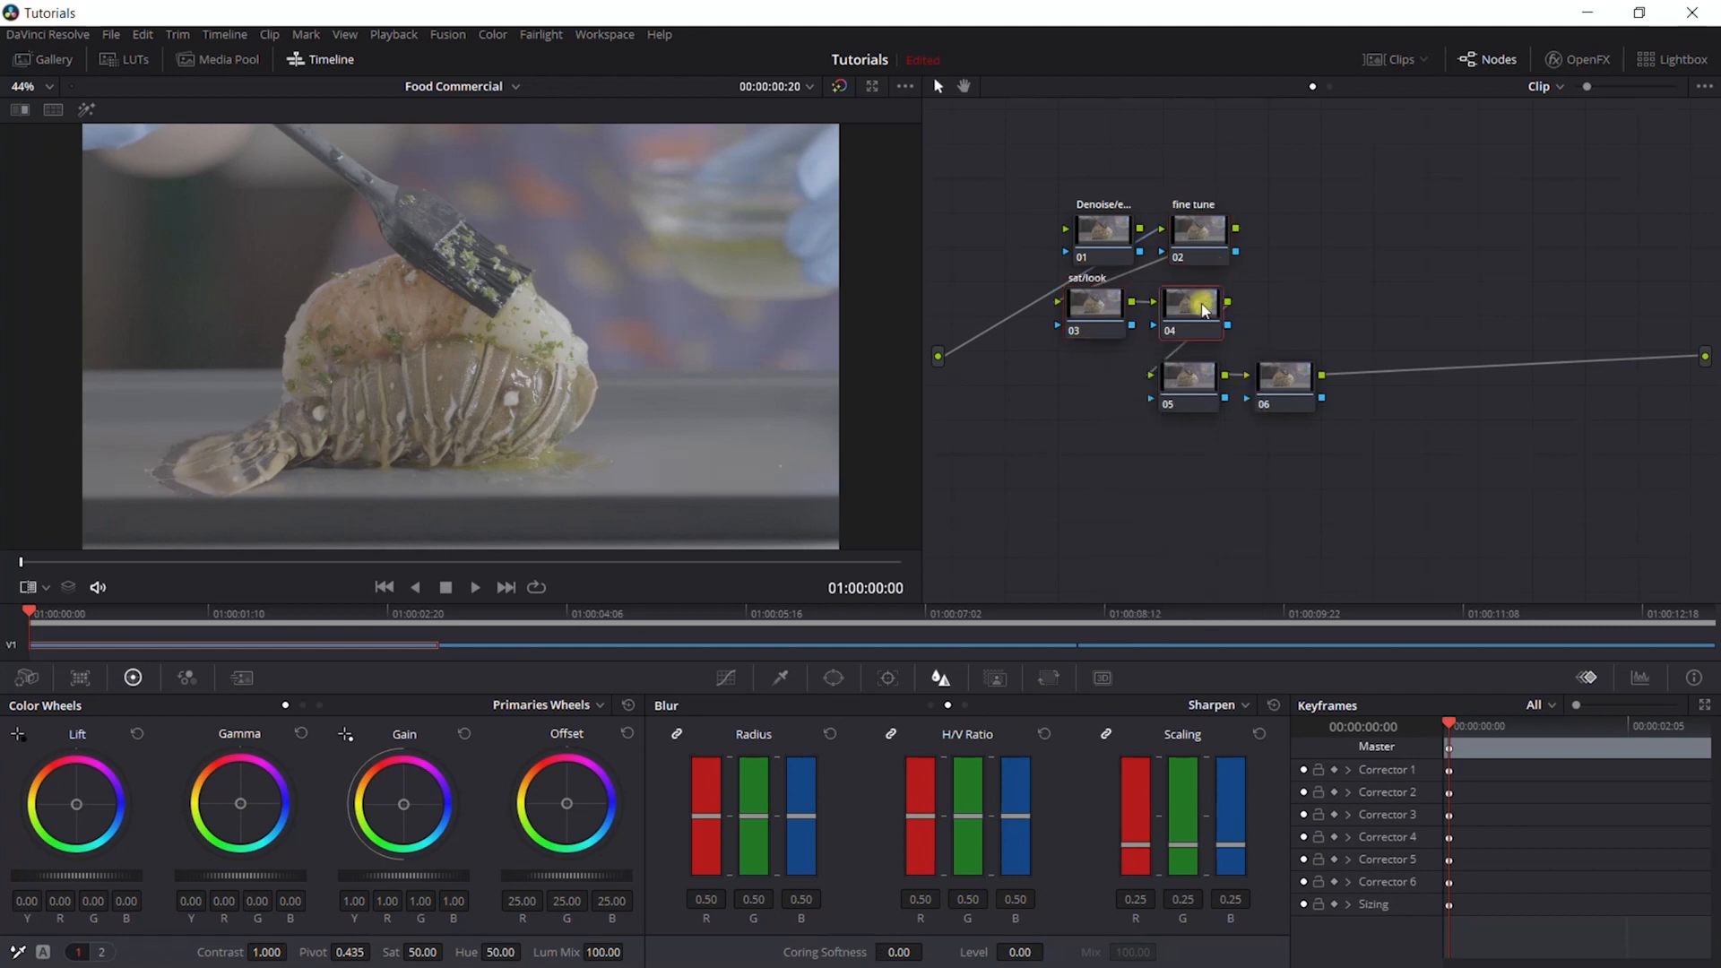
{"action": "type", "text": "vignette/blur"}
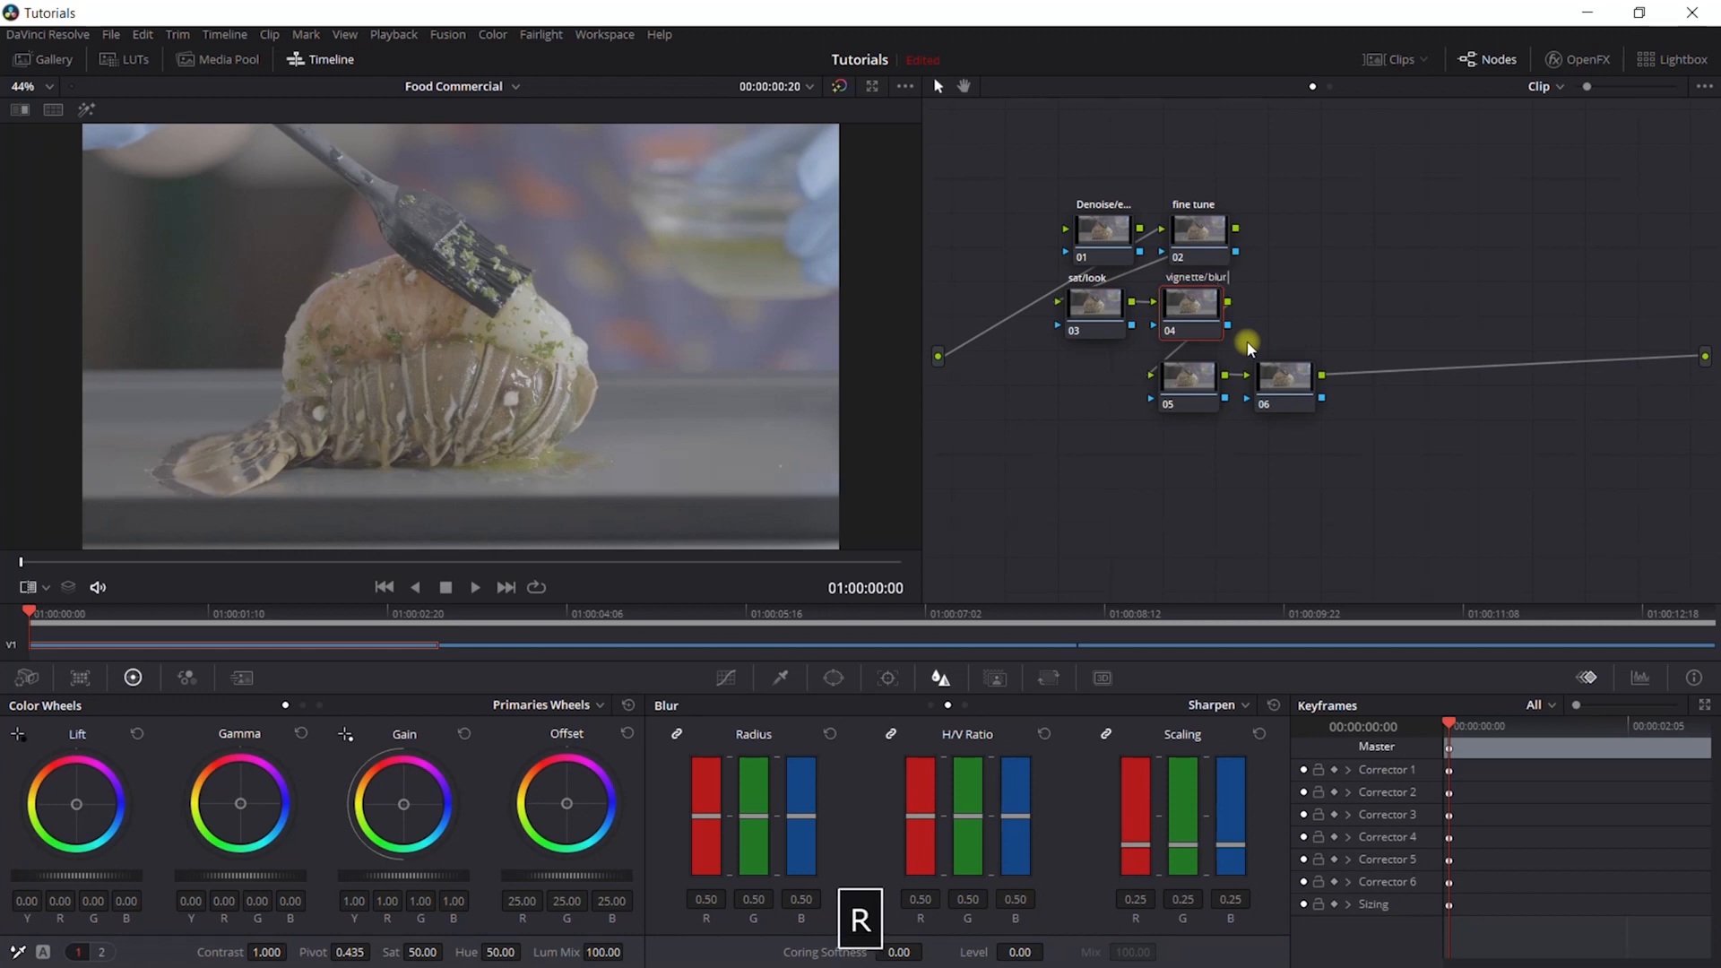
- Label node 05 "sharpening" and node 06 "glow"
{"action": "left_click", "coordinate": [1189, 378]}
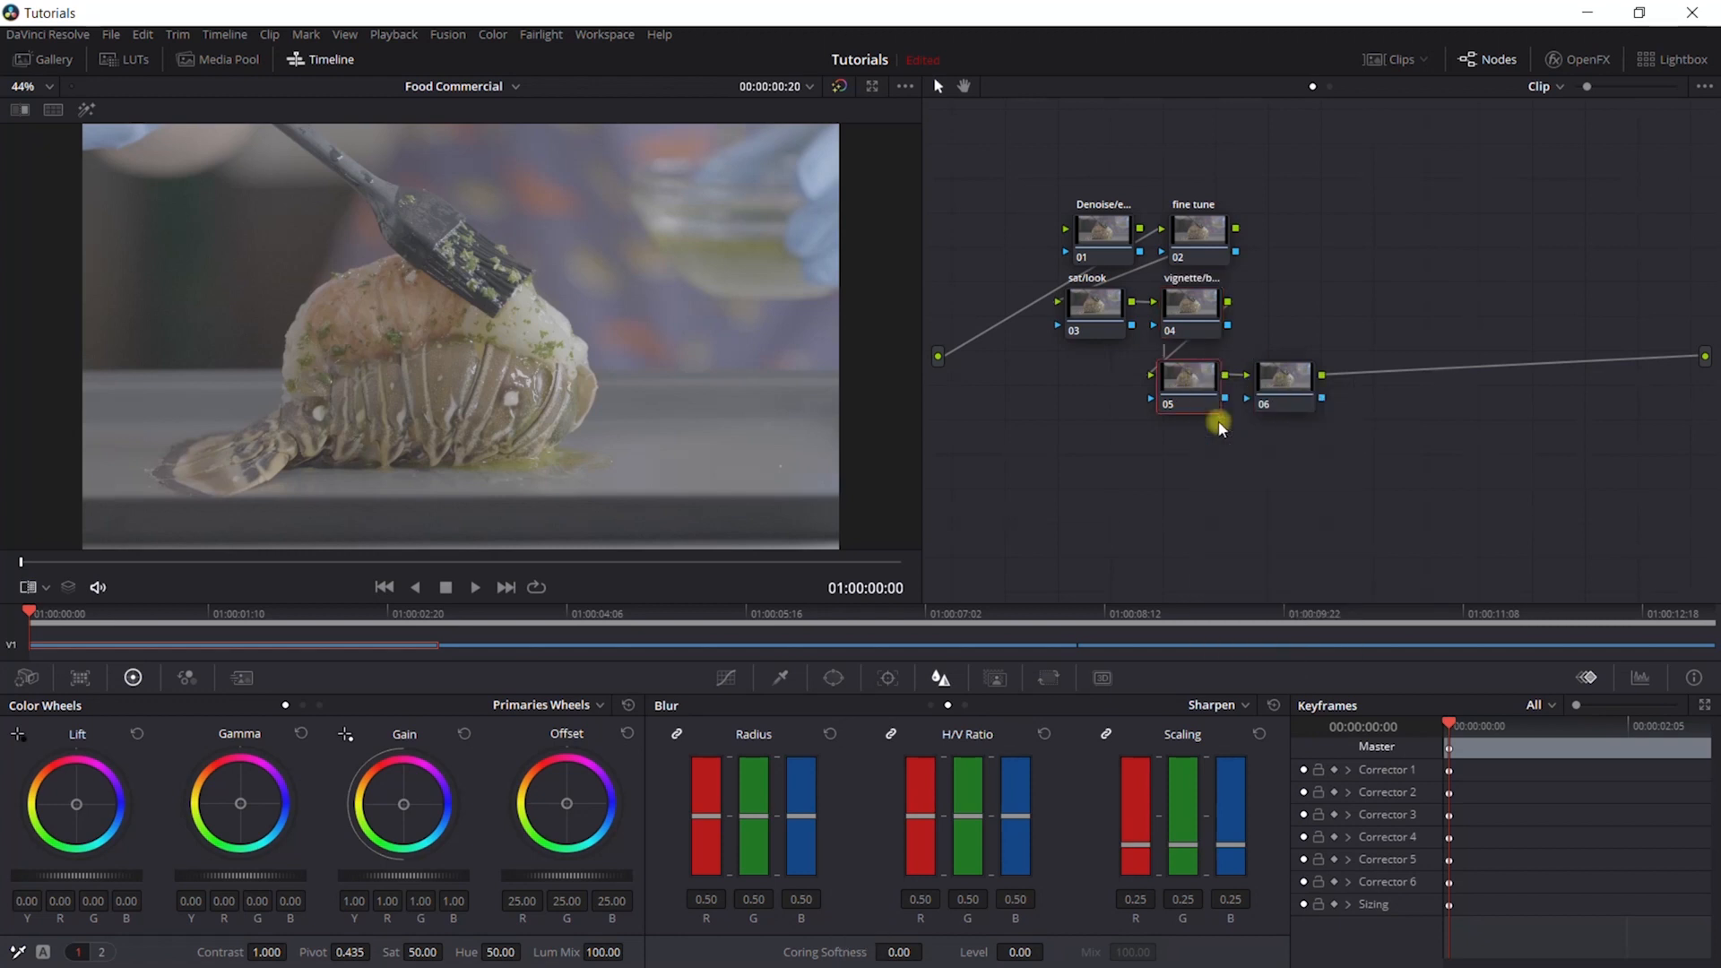
{"action": "type", "text": "sharpening"}
{"action": "right_click", "coordinate": [1285, 369]}
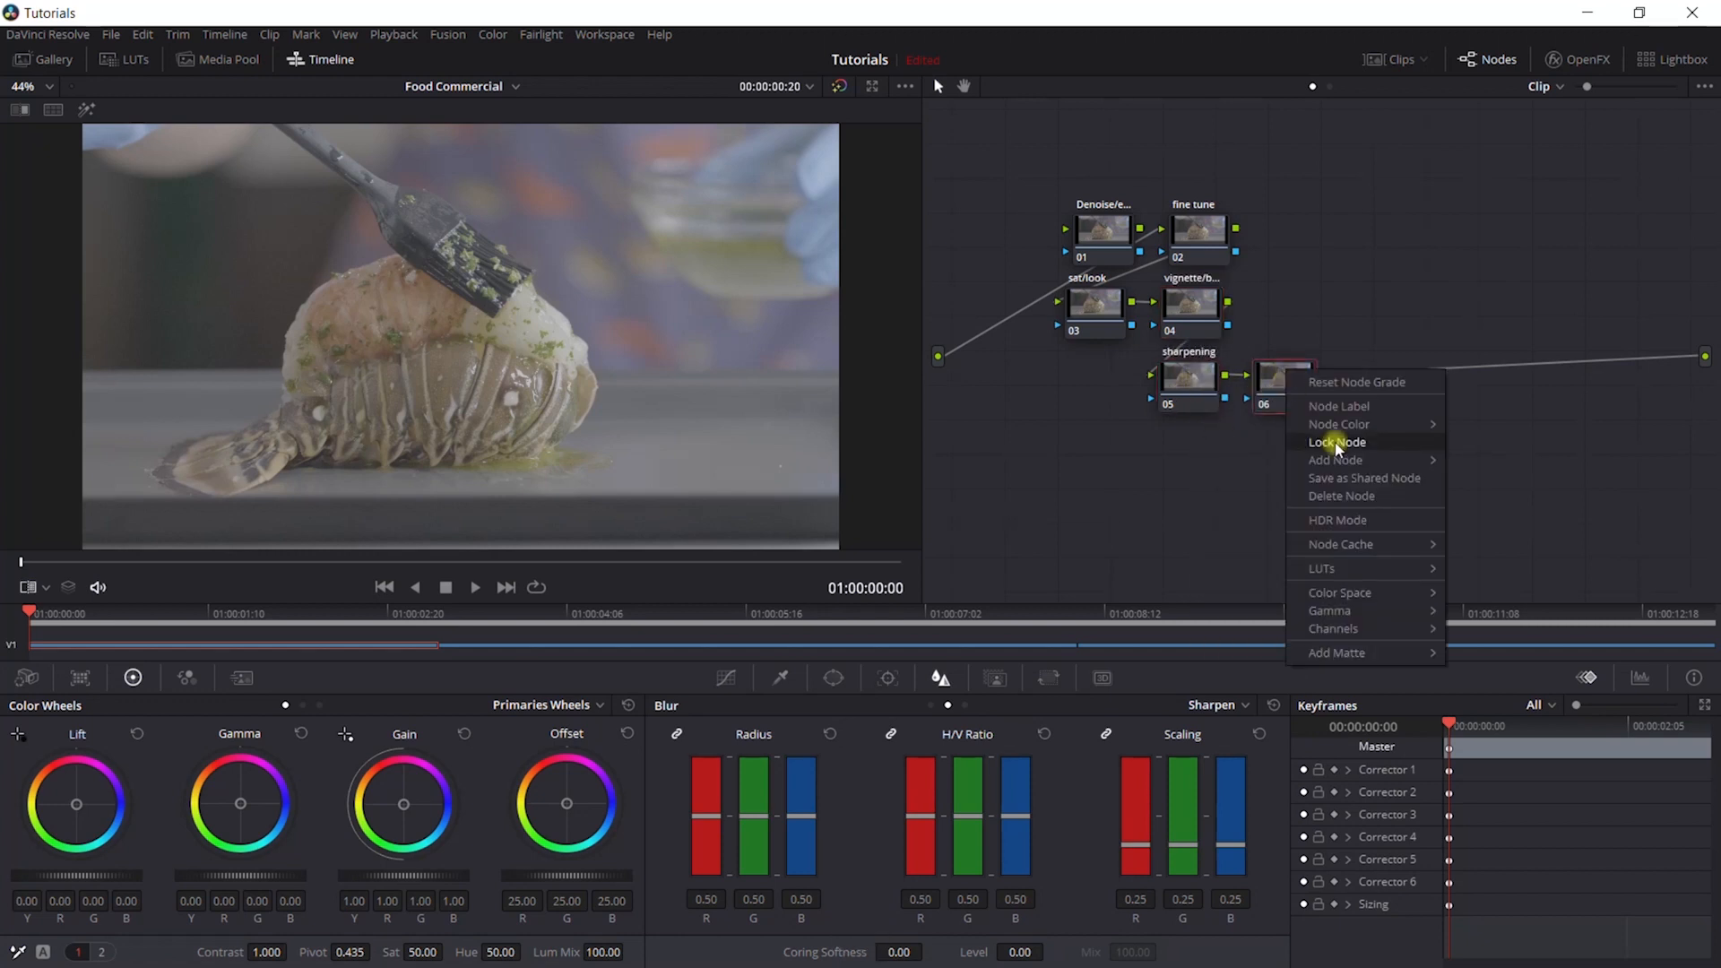
{"action": "left_click", "coordinate": [1339, 406]}
{"action": "type", "text": "glow"}
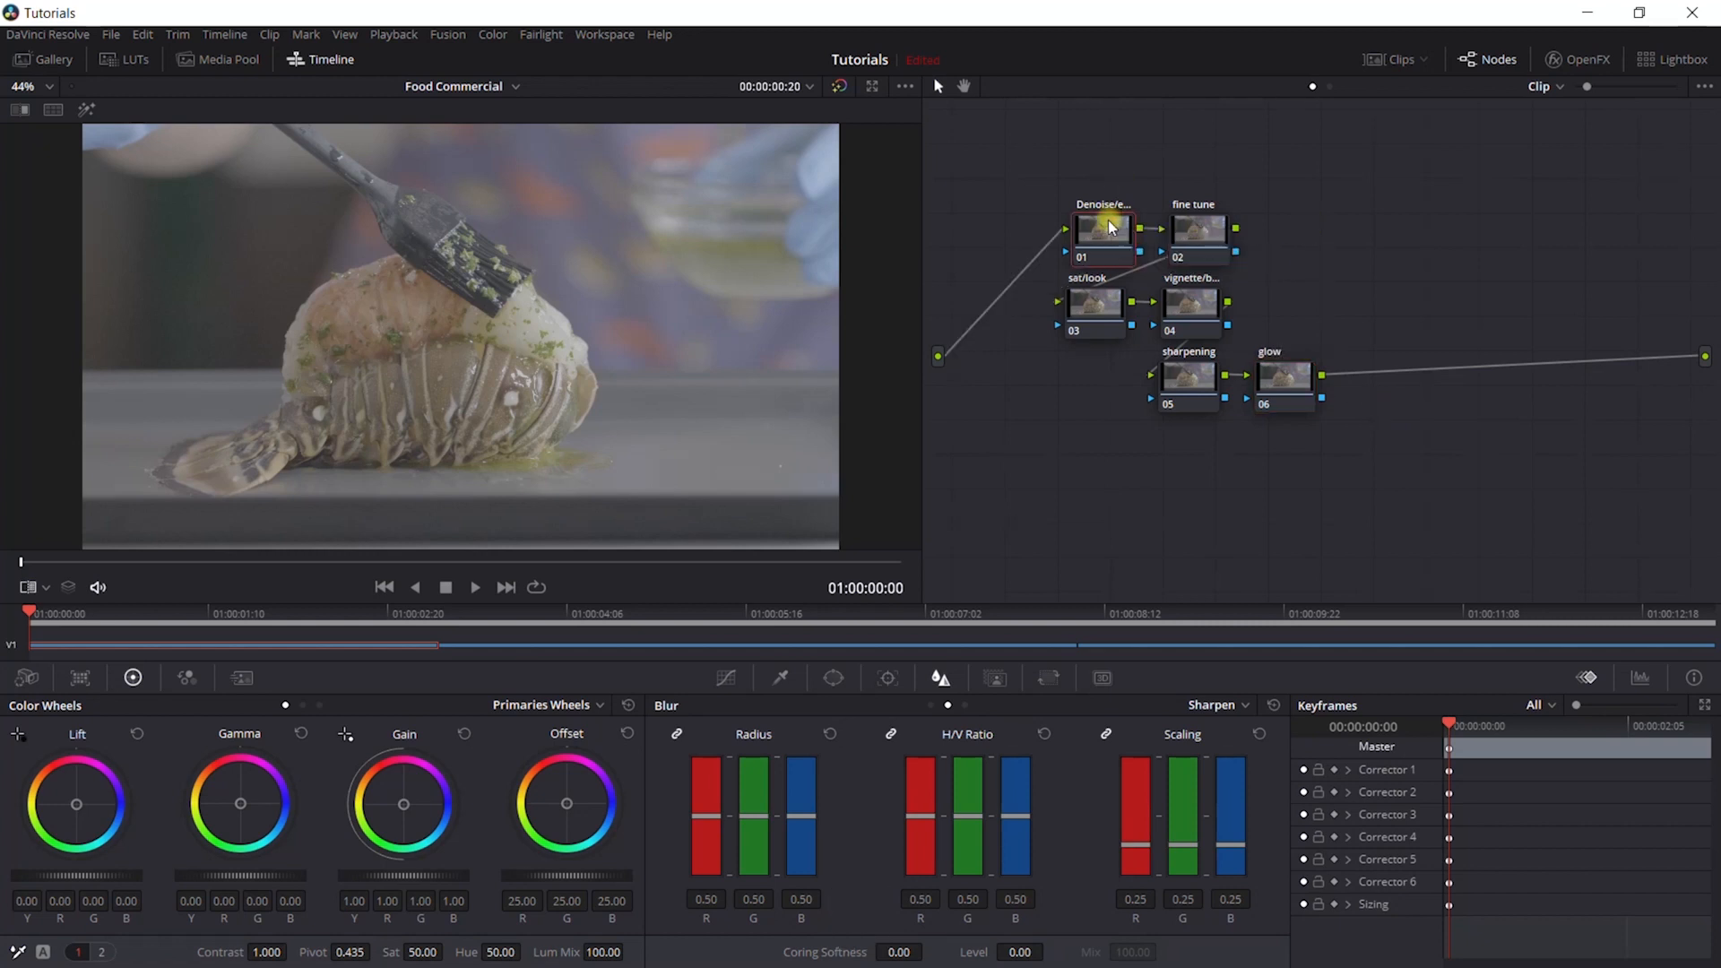
- Apply temporal noise reduction to node 01 with 3 frames, luma and chroma thresholds of about 19.8, and an adjusted blend
{"action": "mouse_move", "coordinate": [1111, 228]}
{"action": "left_mouse_down"}
{"action": "mouse_move", "coordinate": [1028, 135]}
{"action": "mouse_move", "coordinate": [1053, 224]}
{"action": "mouse_move", "coordinate": [1089, 224]}
{"action": "left_mouse_up"}
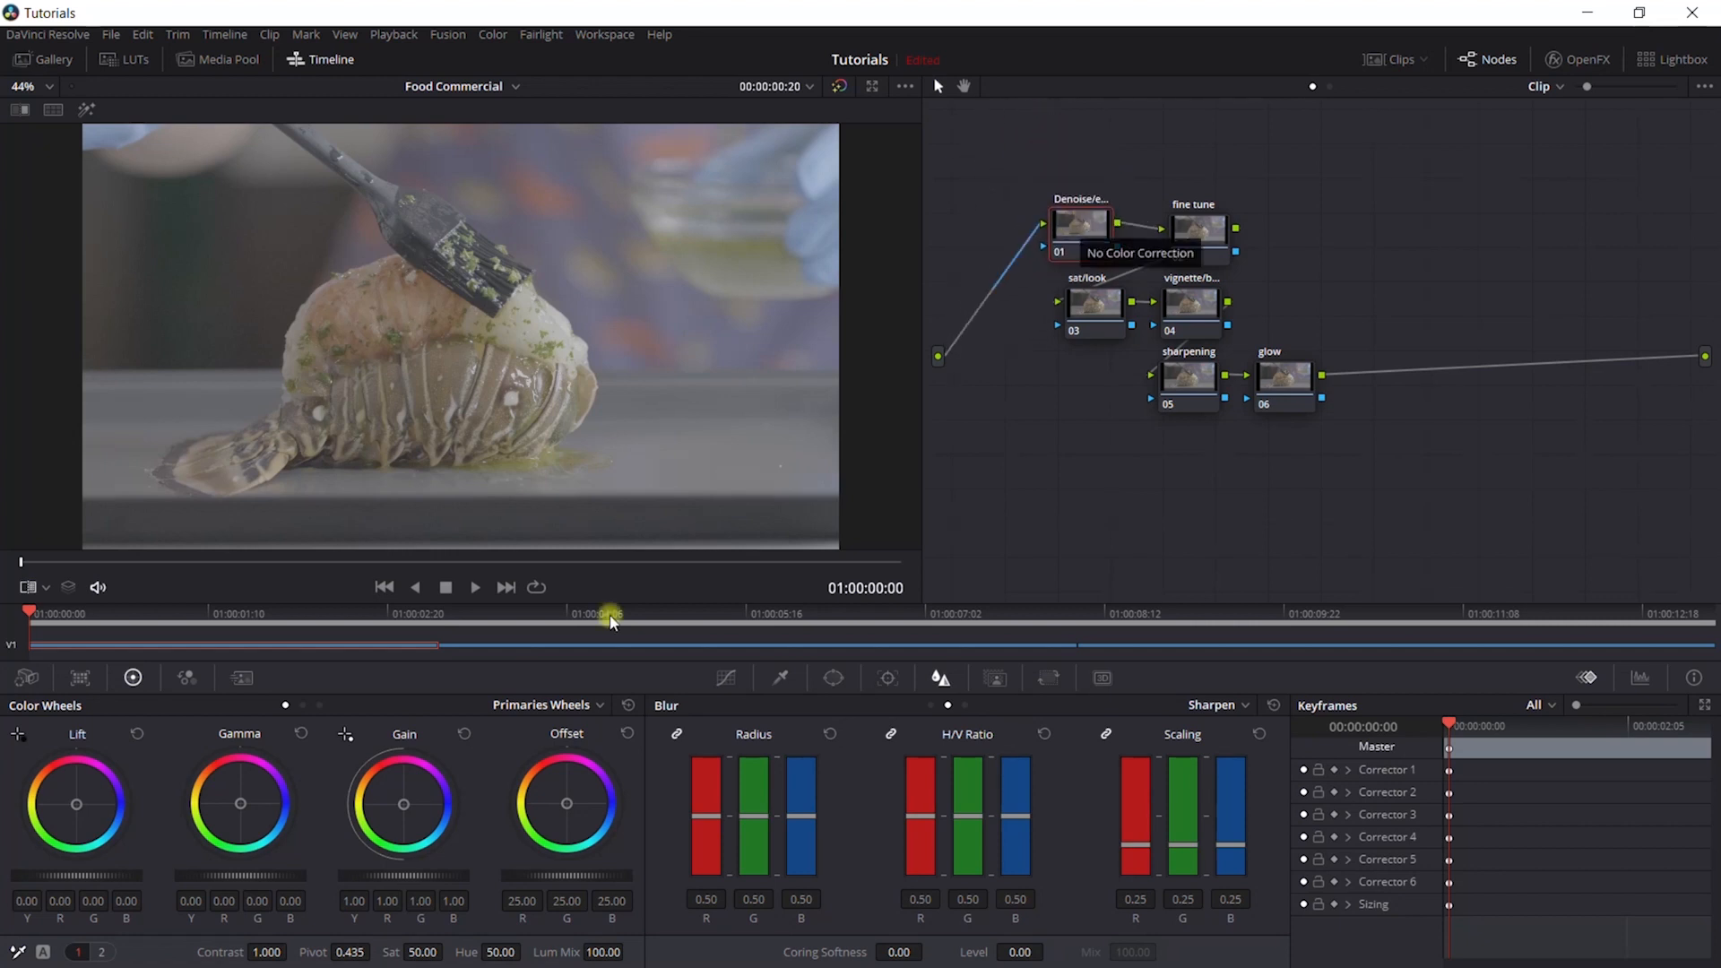
{"action": "left_click", "coordinate": [237, 678]}
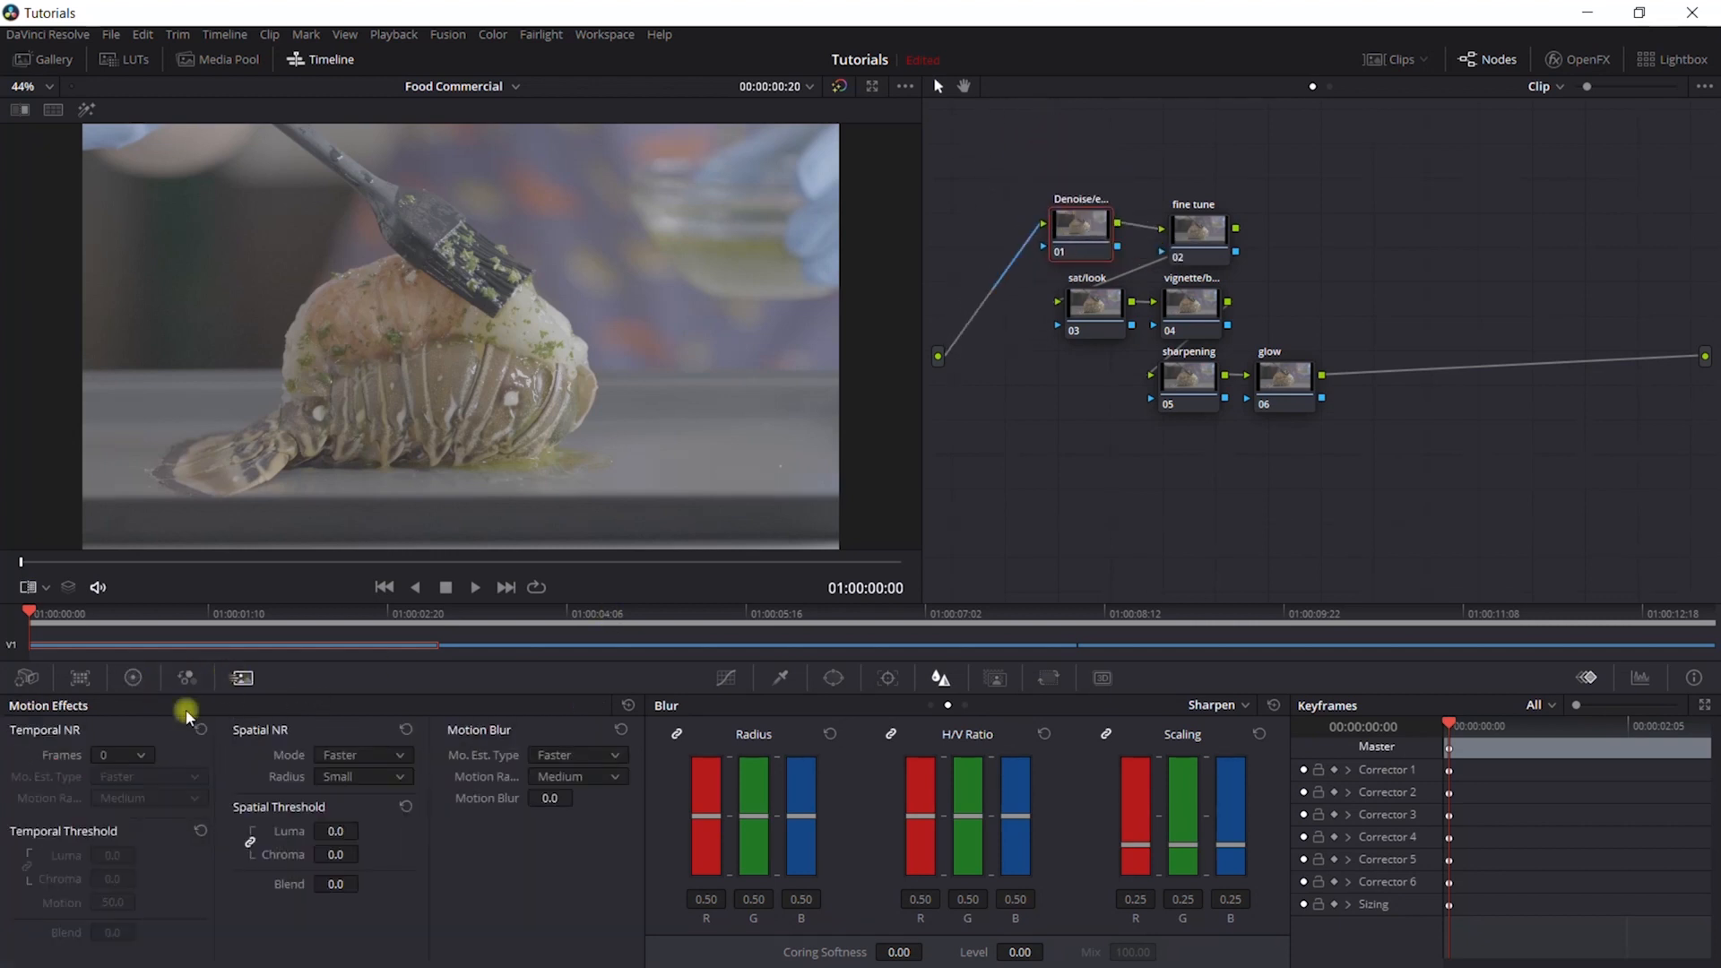
{"action": "left_click", "coordinate": [137, 756]}
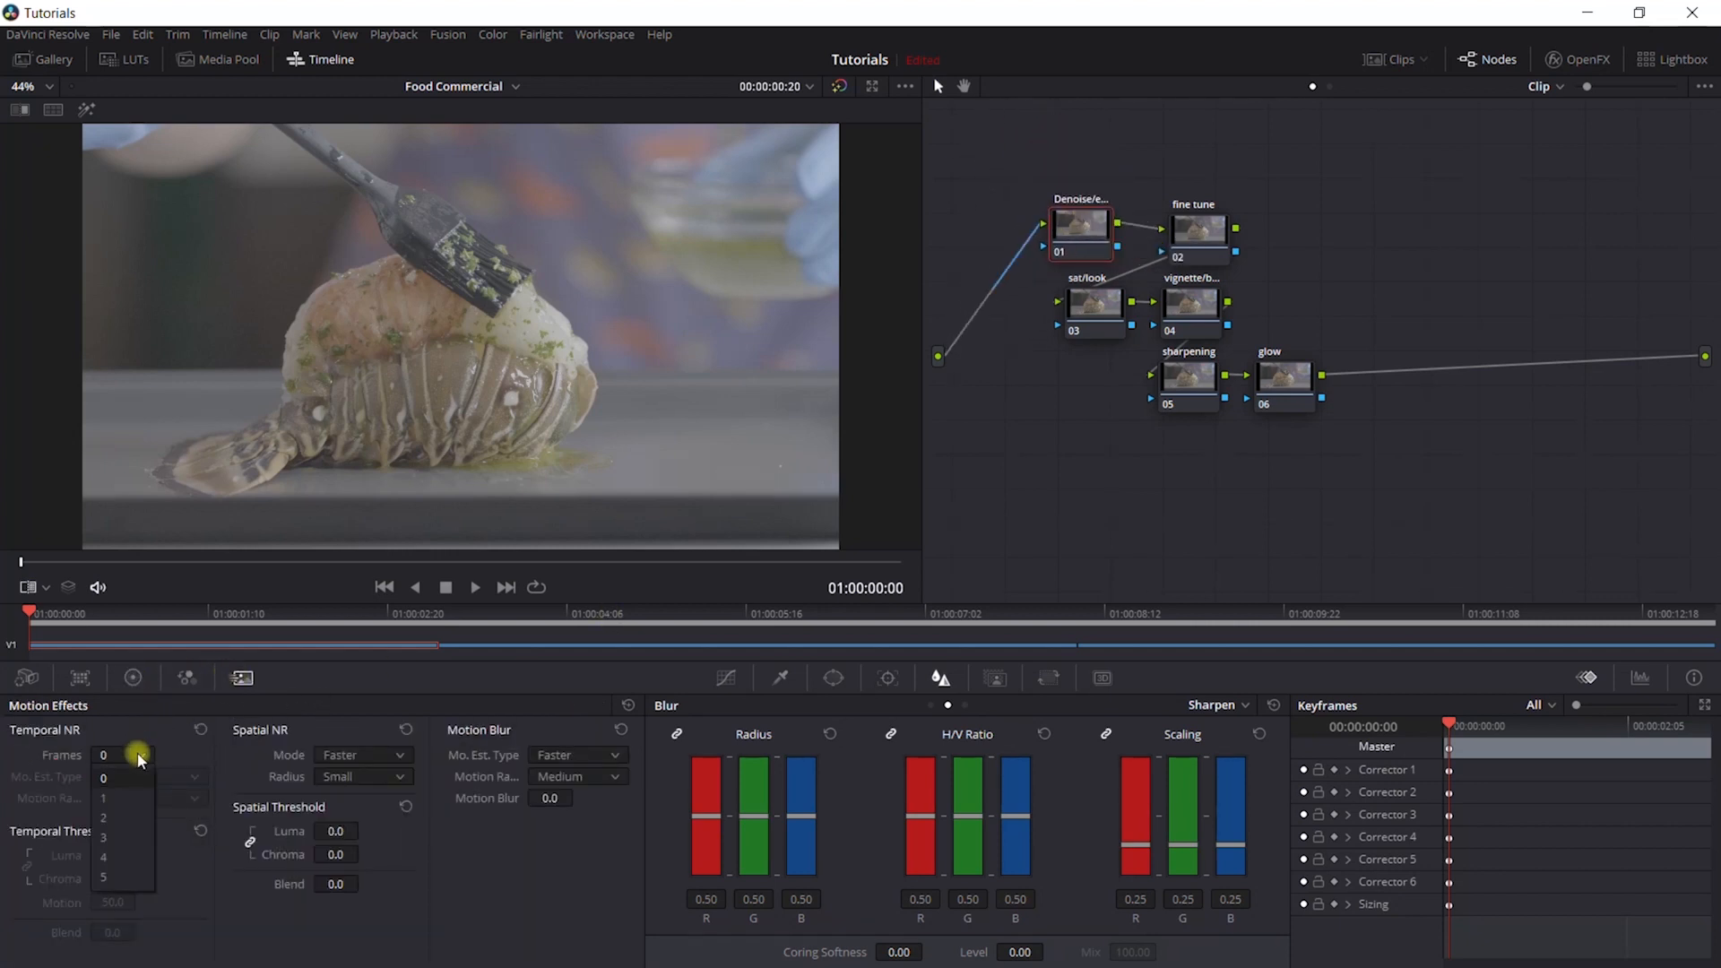
{"action": "left_click", "coordinate": [130, 844]}
{"action": "left_click_drag", "start_coordinate": [132, 850], "coordinate": [199, 869]}
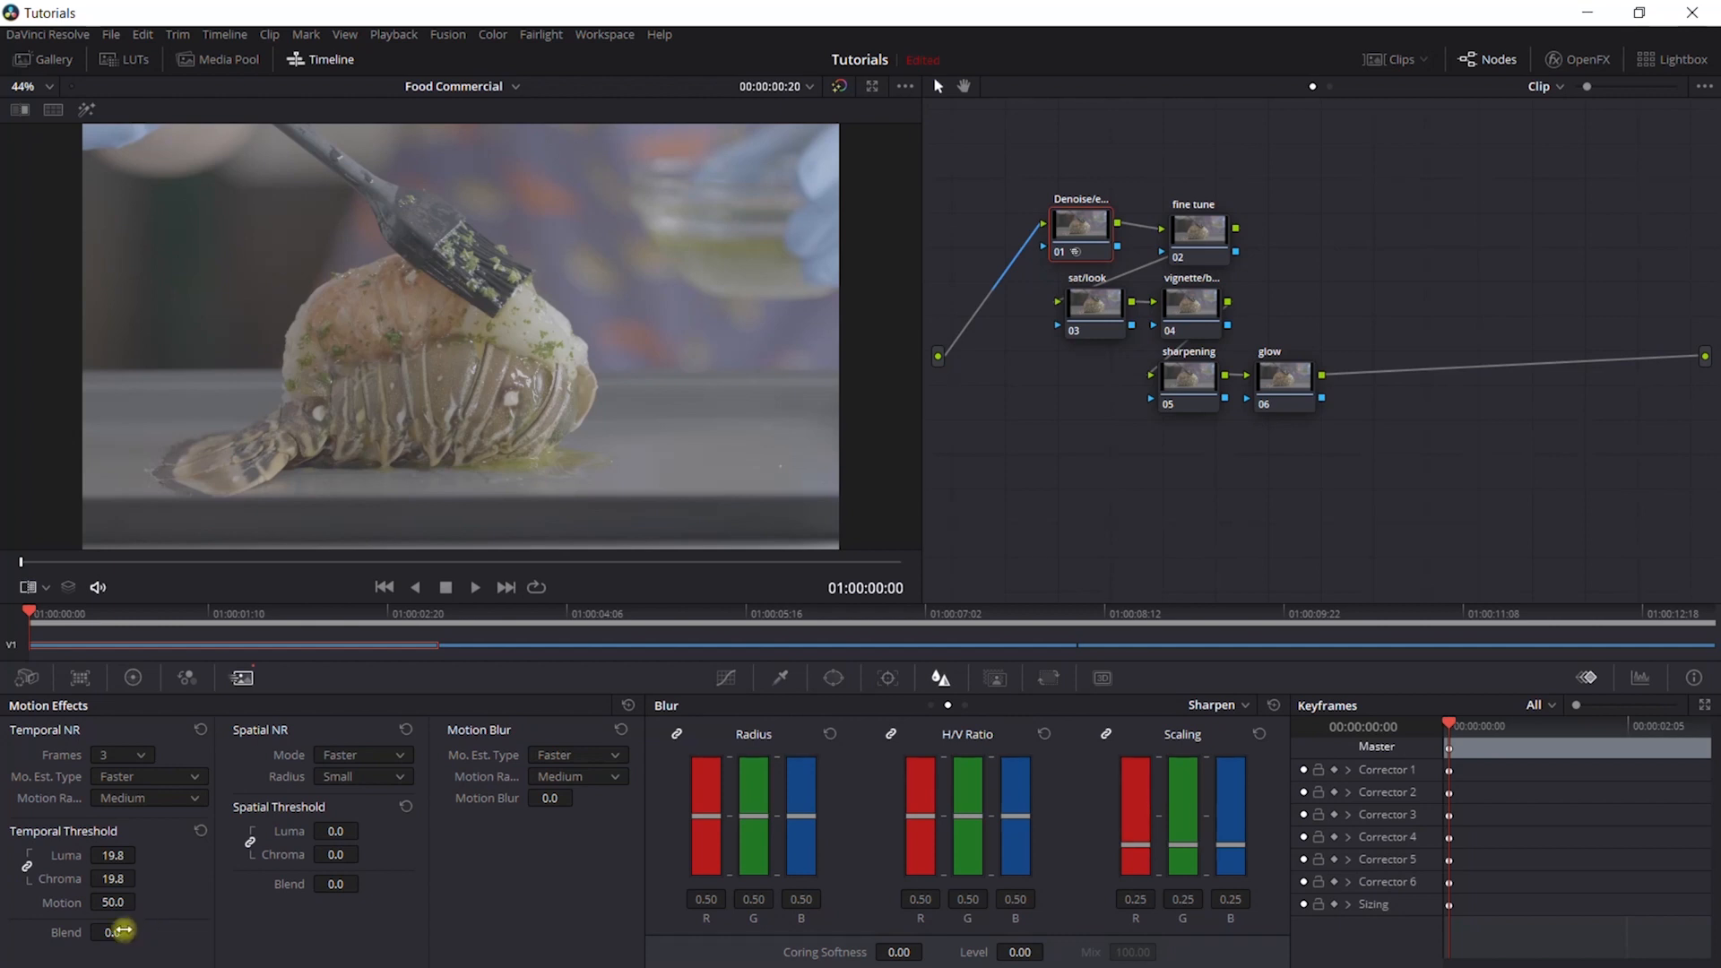
{"action": "left_click_drag", "start_coordinate": [123, 930], "coordinate": [158, 939]}
{"action": "left_click_drag", "start_coordinate": [111, 859], "coordinate": [111, 860]}
- Set node 01's primary correction to contrast 1.428, lift -0.02 and gain 1.03
{"action": "left_click", "coordinate": [136, 680]}
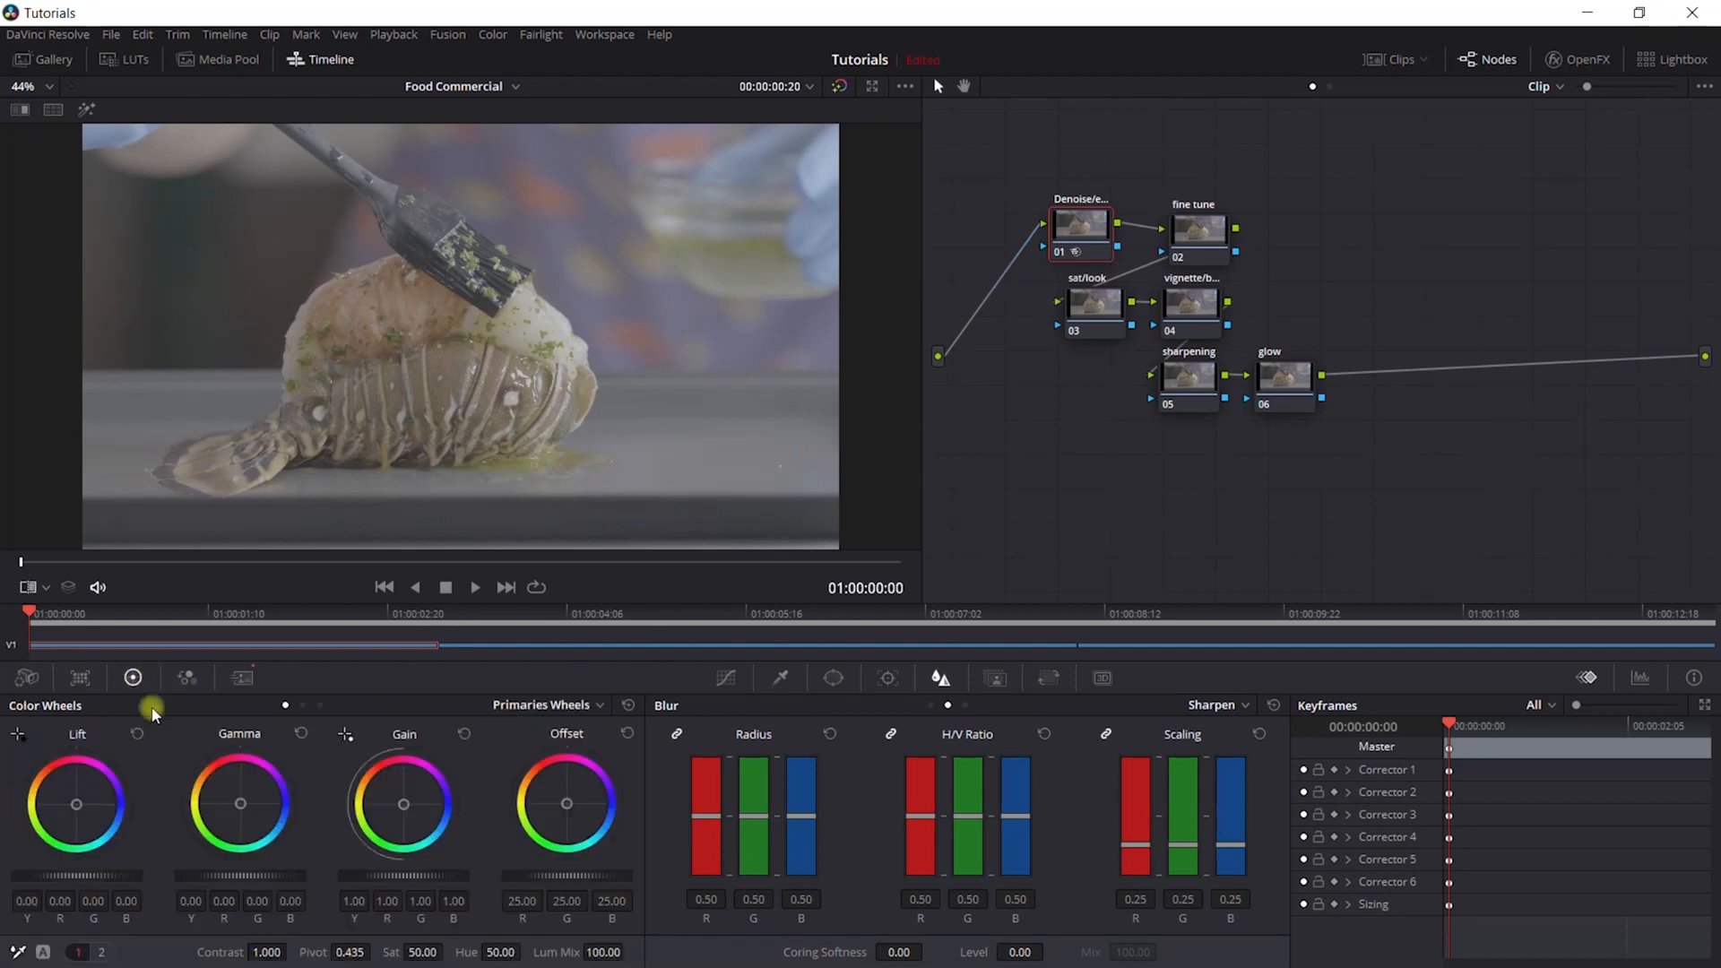
{"action": "left_click_drag", "start_coordinate": [893, 487], "coordinate": [1004, 503]}
{"action": "left_click_drag", "start_coordinate": [1009, 506], "coordinate": [1046, 511]}
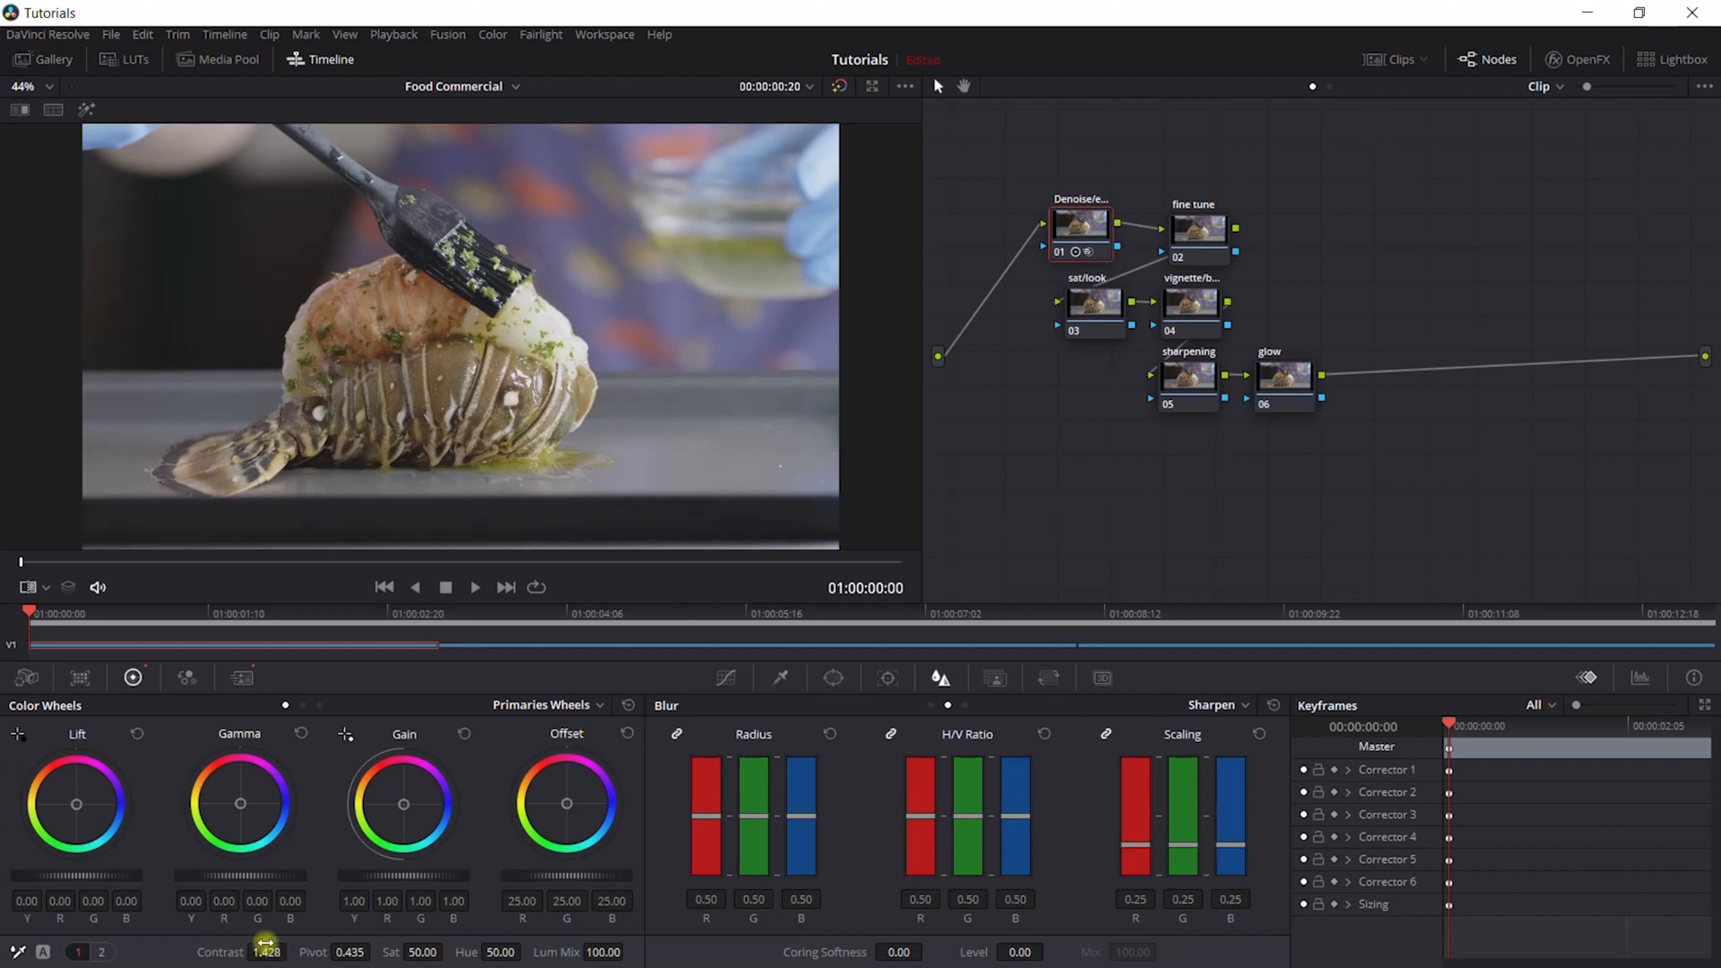
{"action": "left_click_drag", "start_coordinate": [85, 872], "coordinate": [52, 876]}
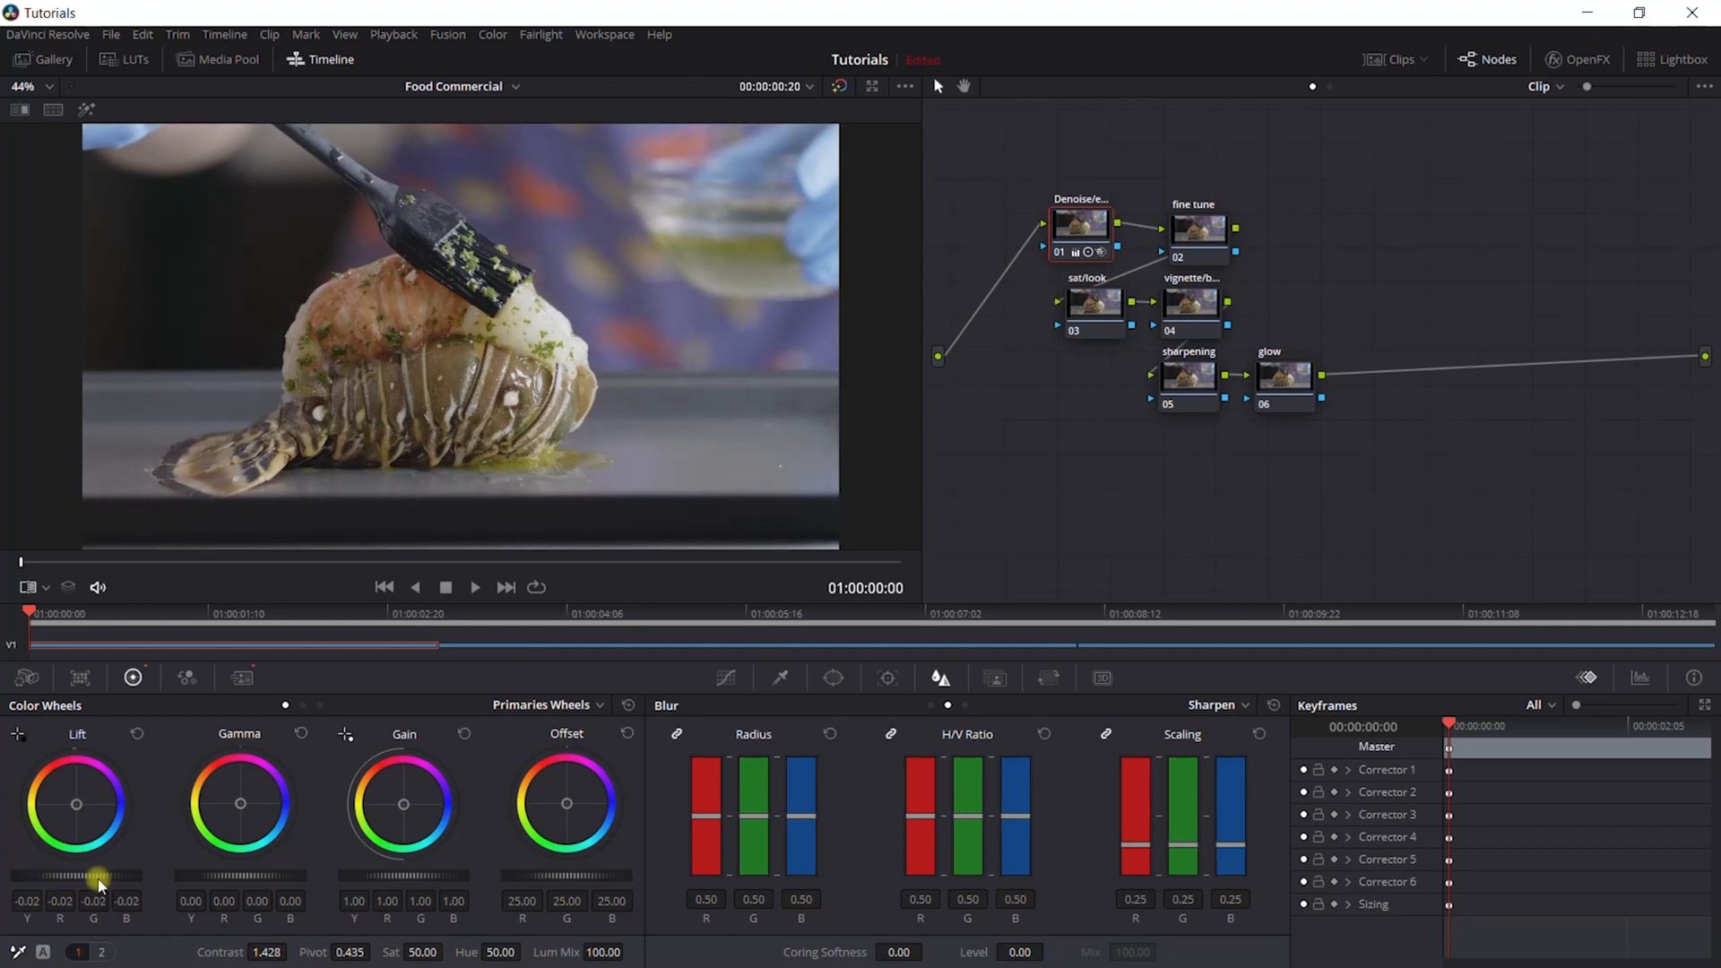
{"action": "left_click_drag", "start_coordinate": [388, 874], "coordinate": [434, 877]}
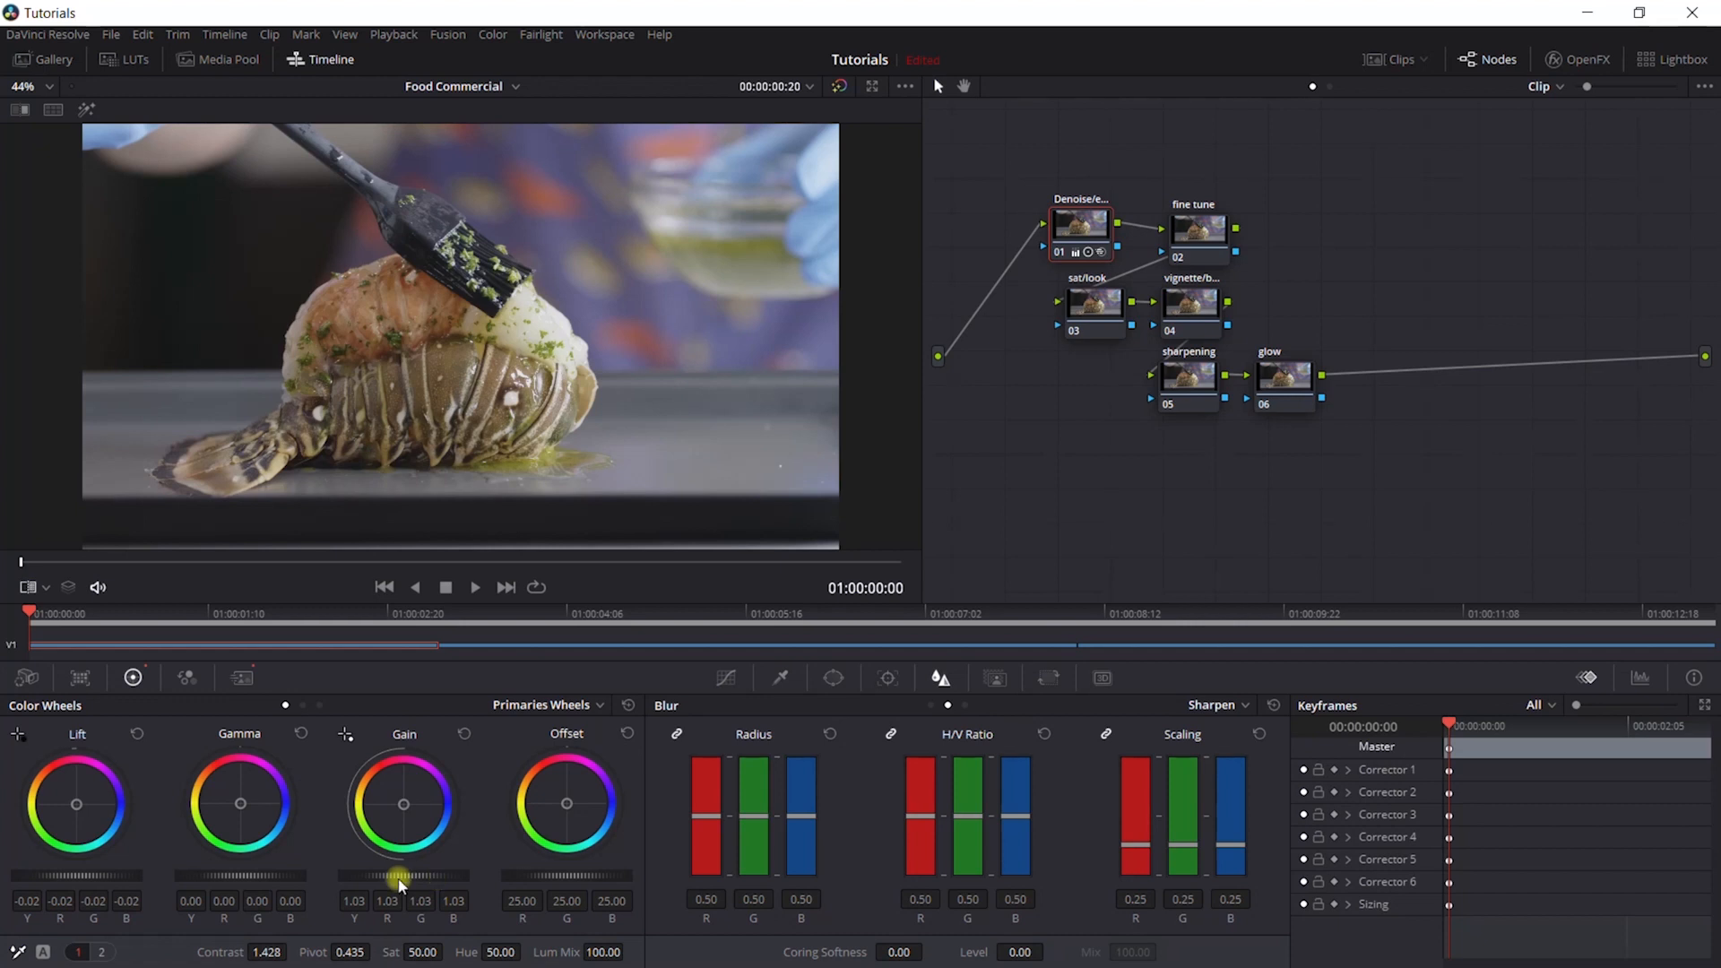
- Raise the saturation of the sat/look node to 60.60
{"action": "left_click", "coordinate": [1101, 309]}
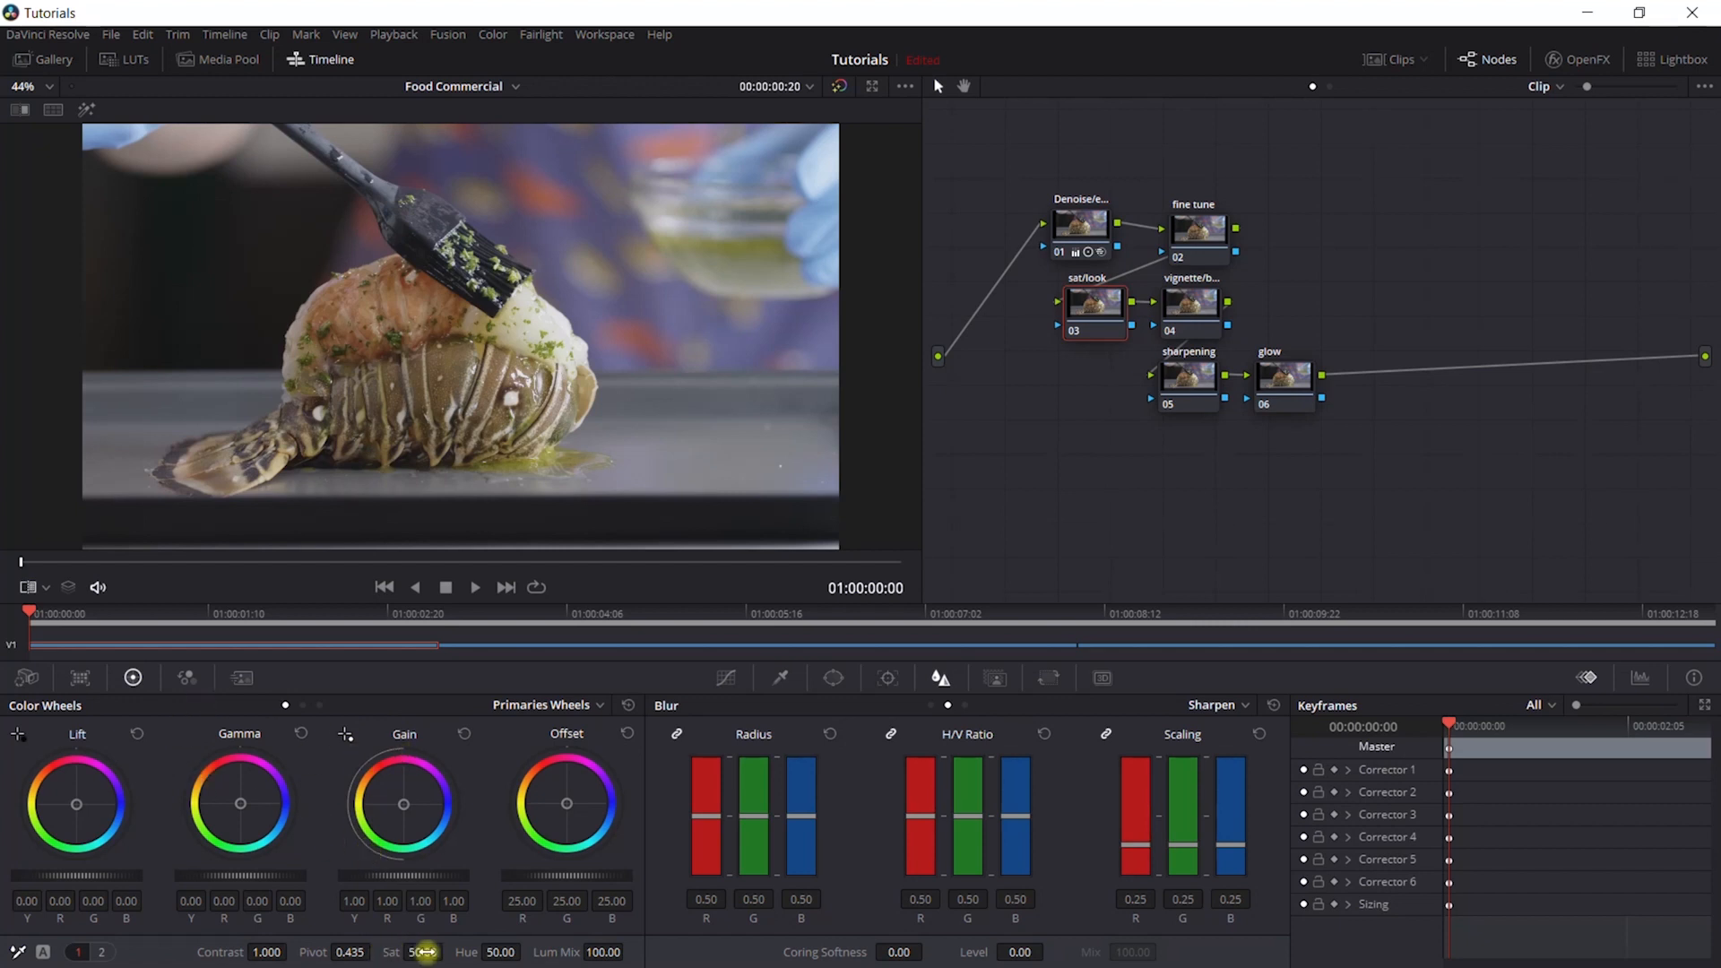
{"action": "left_click_drag", "start_coordinate": [425, 952], "coordinate": [437, 952]}
{"action": "left_click_drag", "start_coordinate": [889, 491], "coordinate": [896, 493]}
{"action": "left_click_drag", "start_coordinate": [895, 492], "coordinate": [906, 492]}
- Warm the sat/look node's gain to red 1.01 and blue 0.96, shift the gamma and lift balance slightly, and lower lift to about -0.01
{"action": "left_click_drag", "start_coordinate": [405, 809], "coordinate": [403, 804]}
{"action": "left_click_drag", "start_coordinate": [402, 803], "coordinate": [402, 803]}
{"action": "left_click_drag", "start_coordinate": [241, 804], "coordinate": [239, 803]}
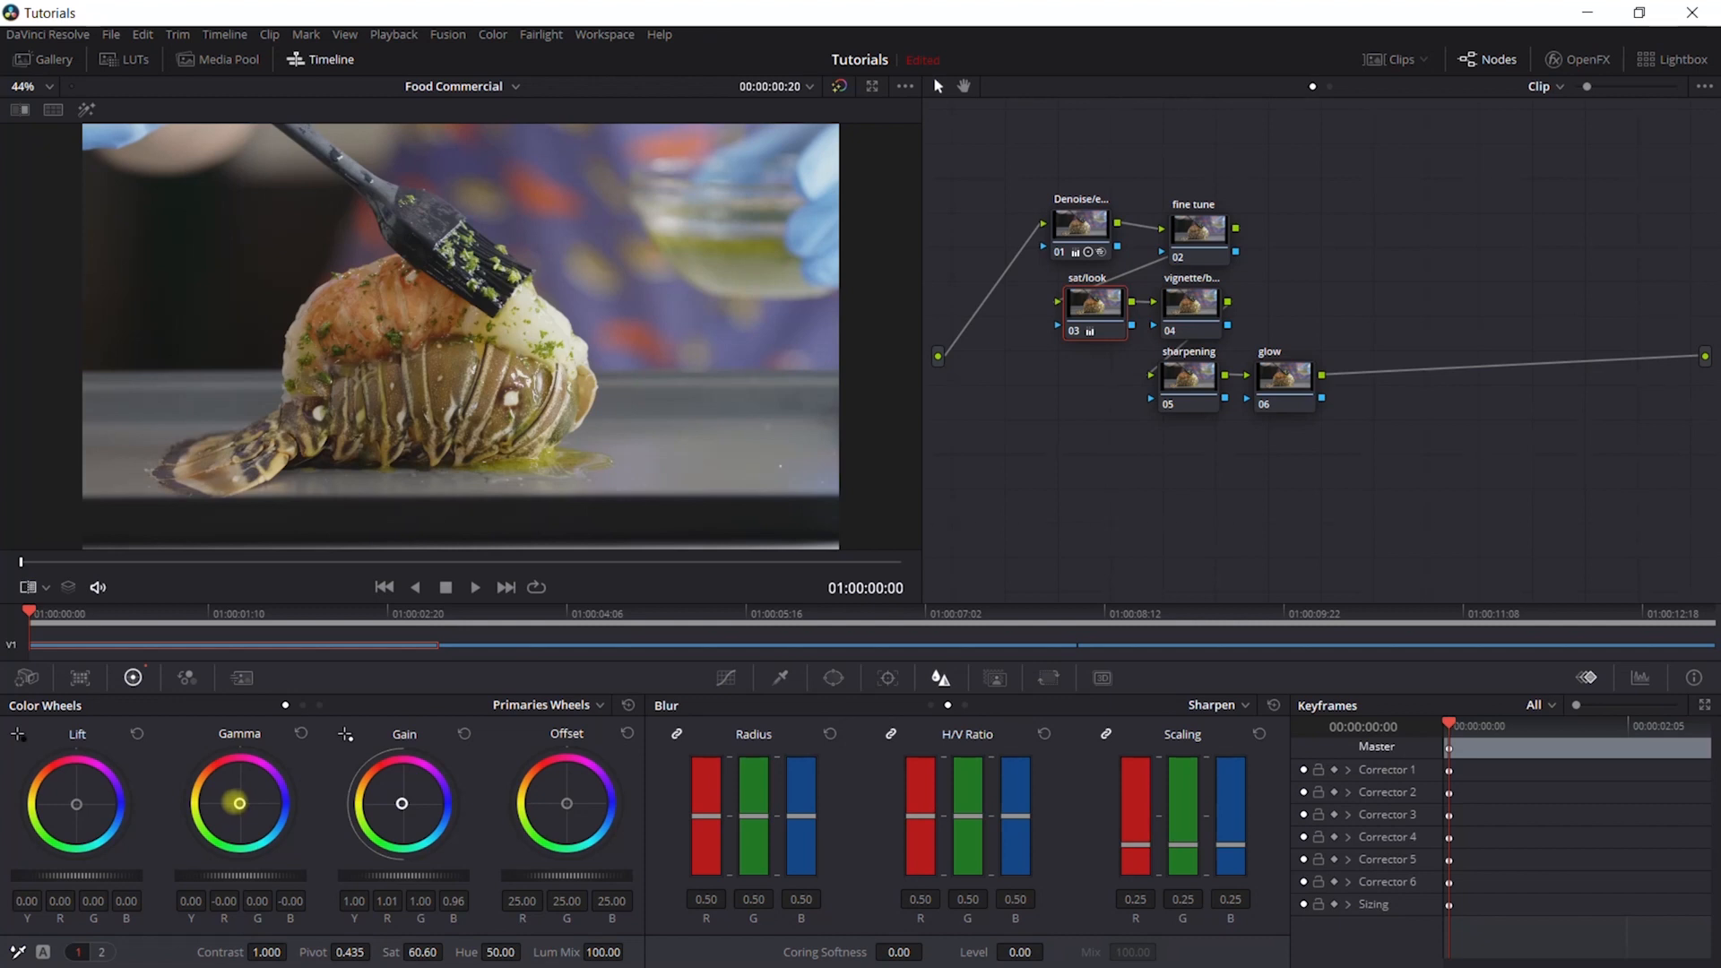
{"action": "left_click_drag", "start_coordinate": [239, 802], "coordinate": [240, 801]}
{"action": "left_click_drag", "start_coordinate": [78, 804], "coordinate": [78, 803]}
{"action": "left_click_drag", "start_coordinate": [90, 878], "coordinate": [46, 878]}
- Show the clip thumbnails, compare the graded lobster clip with sushi reference clip 02, and hide the thumbnails again
{"action": "left_click", "coordinate": [1388, 59]}
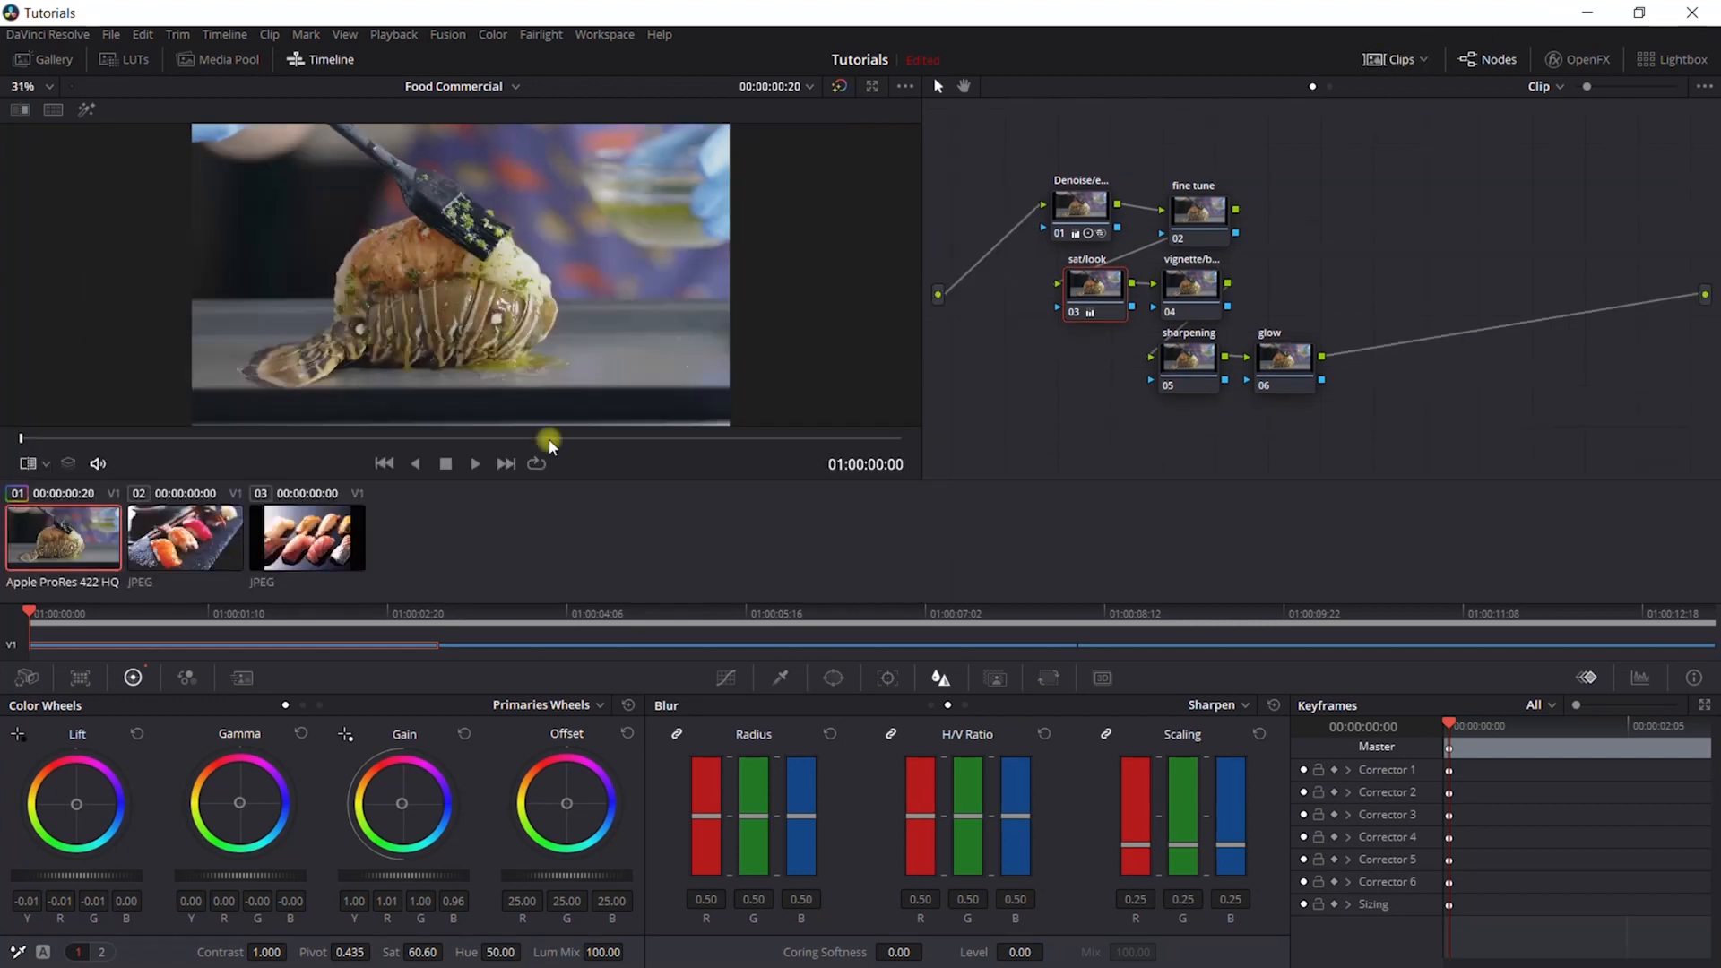
{"action": "left_click", "coordinate": [190, 545]}
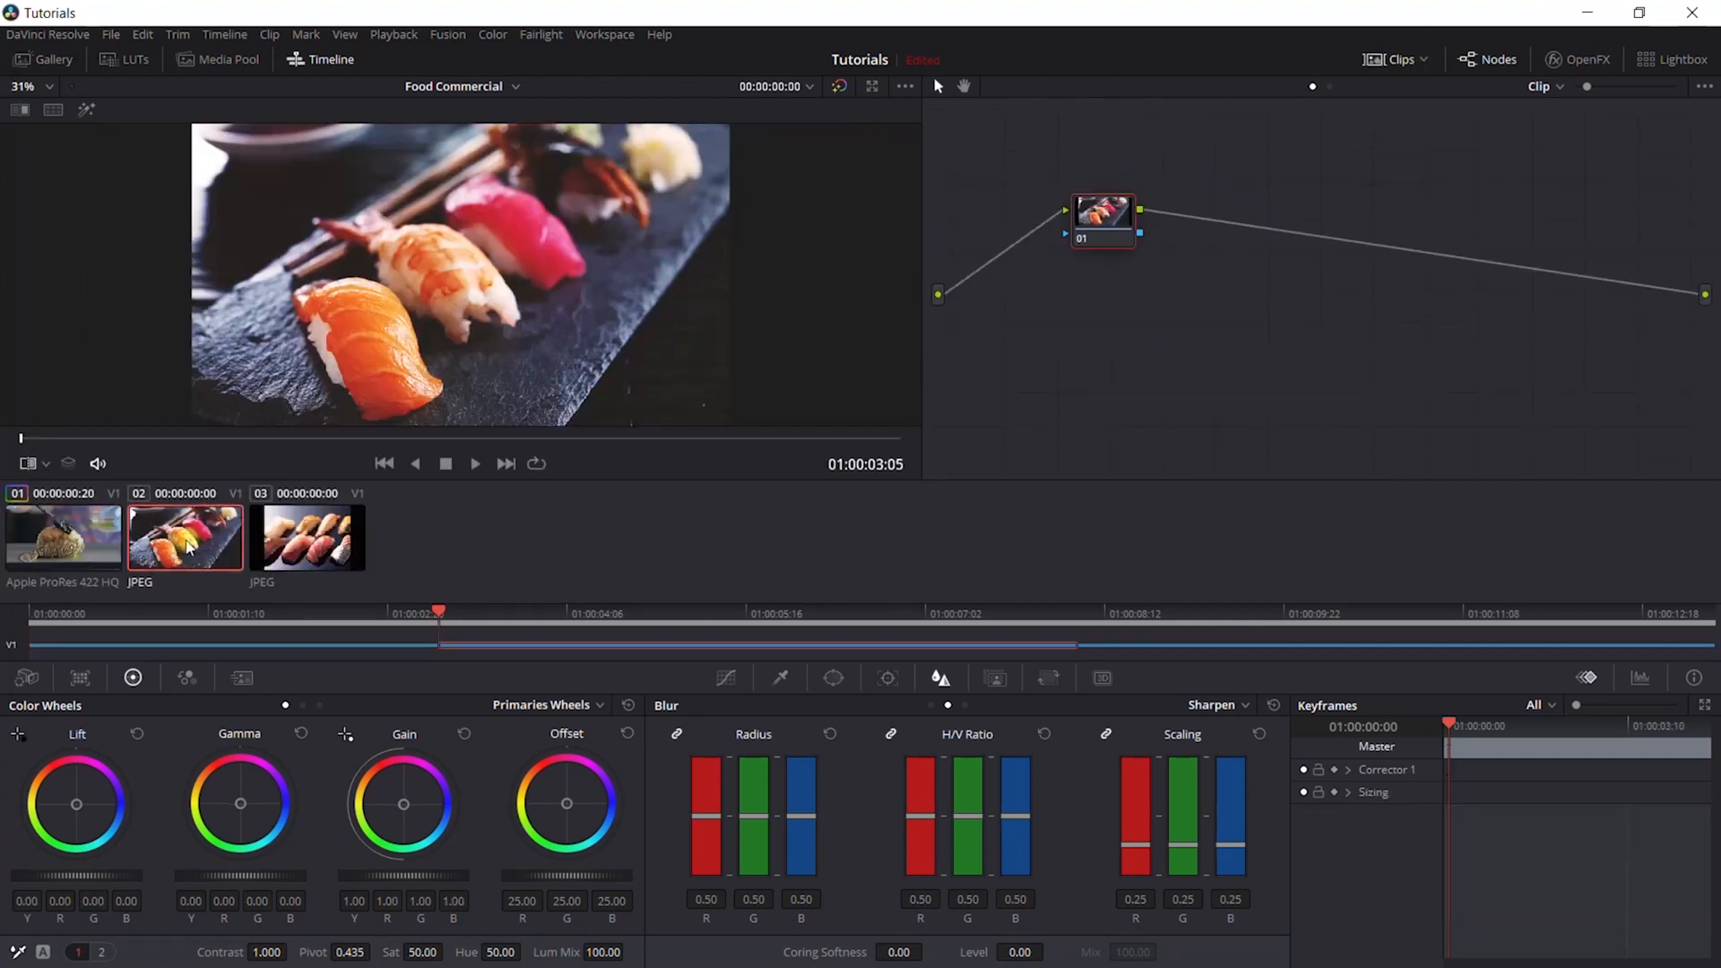
{"action": "left_click", "coordinate": [77, 539]}
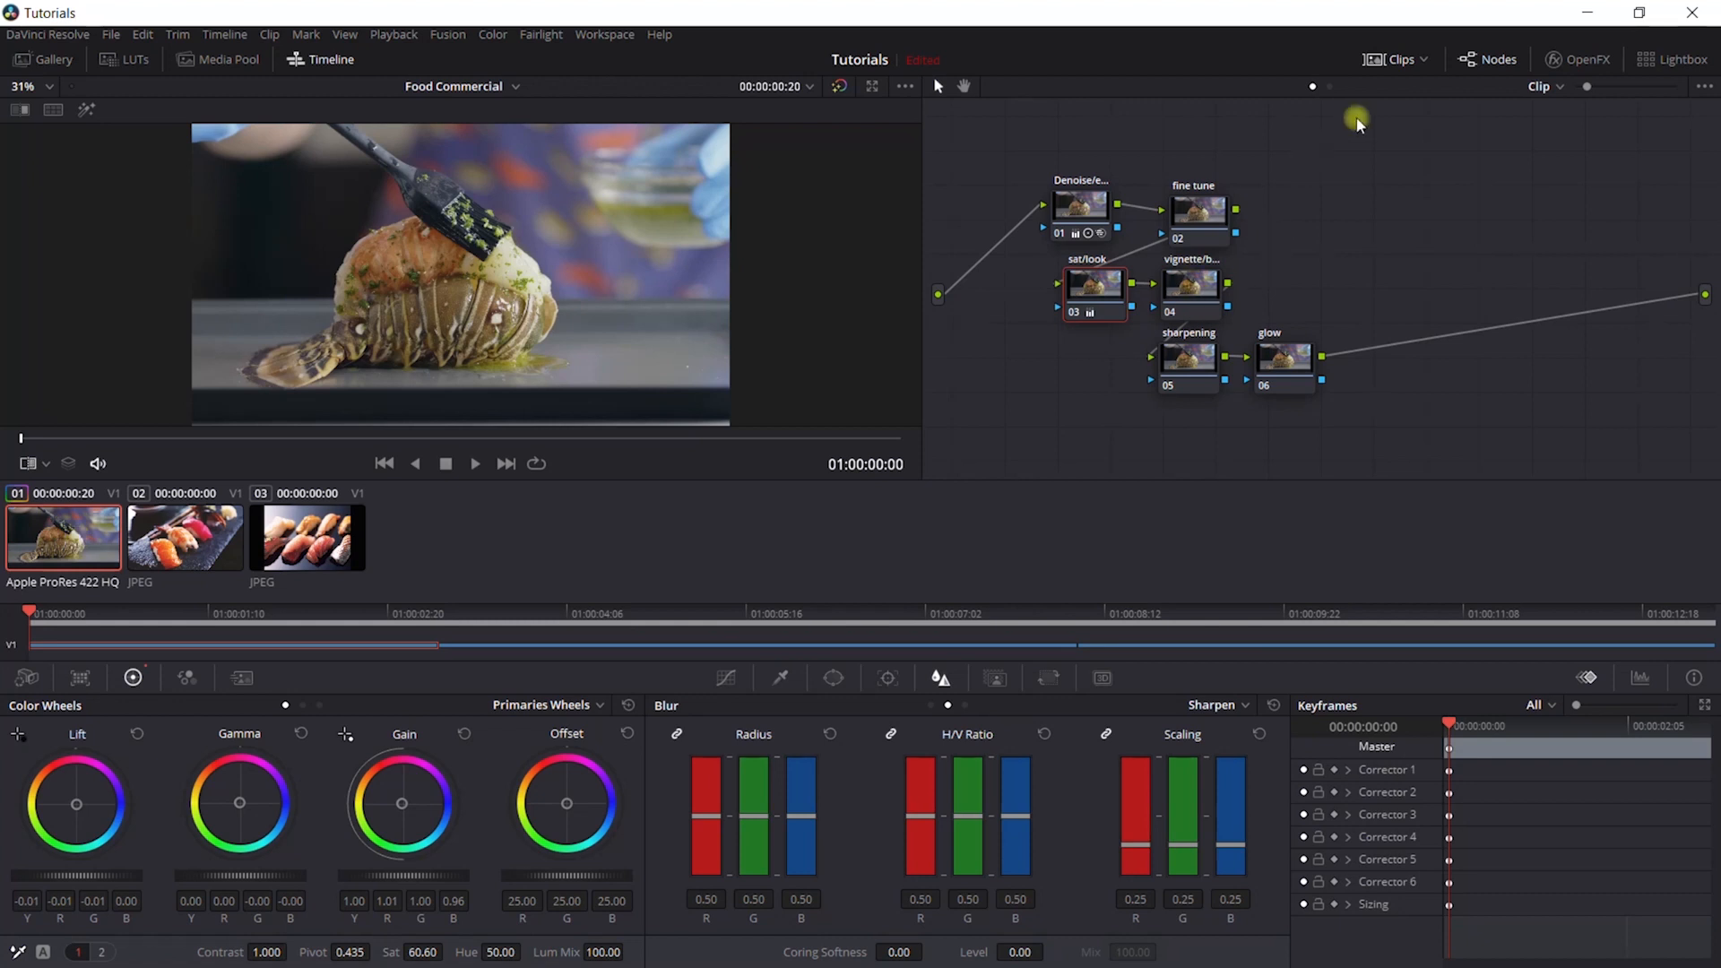
{"action": "left_click", "coordinate": [1388, 60]}
- Add a circular window around the lobster on the vignette node, with size 53.94, aspect 65.30, pan 48.75, tilt 49.57 and softness 16.80
{"action": "left_click", "coordinate": [1192, 300]}
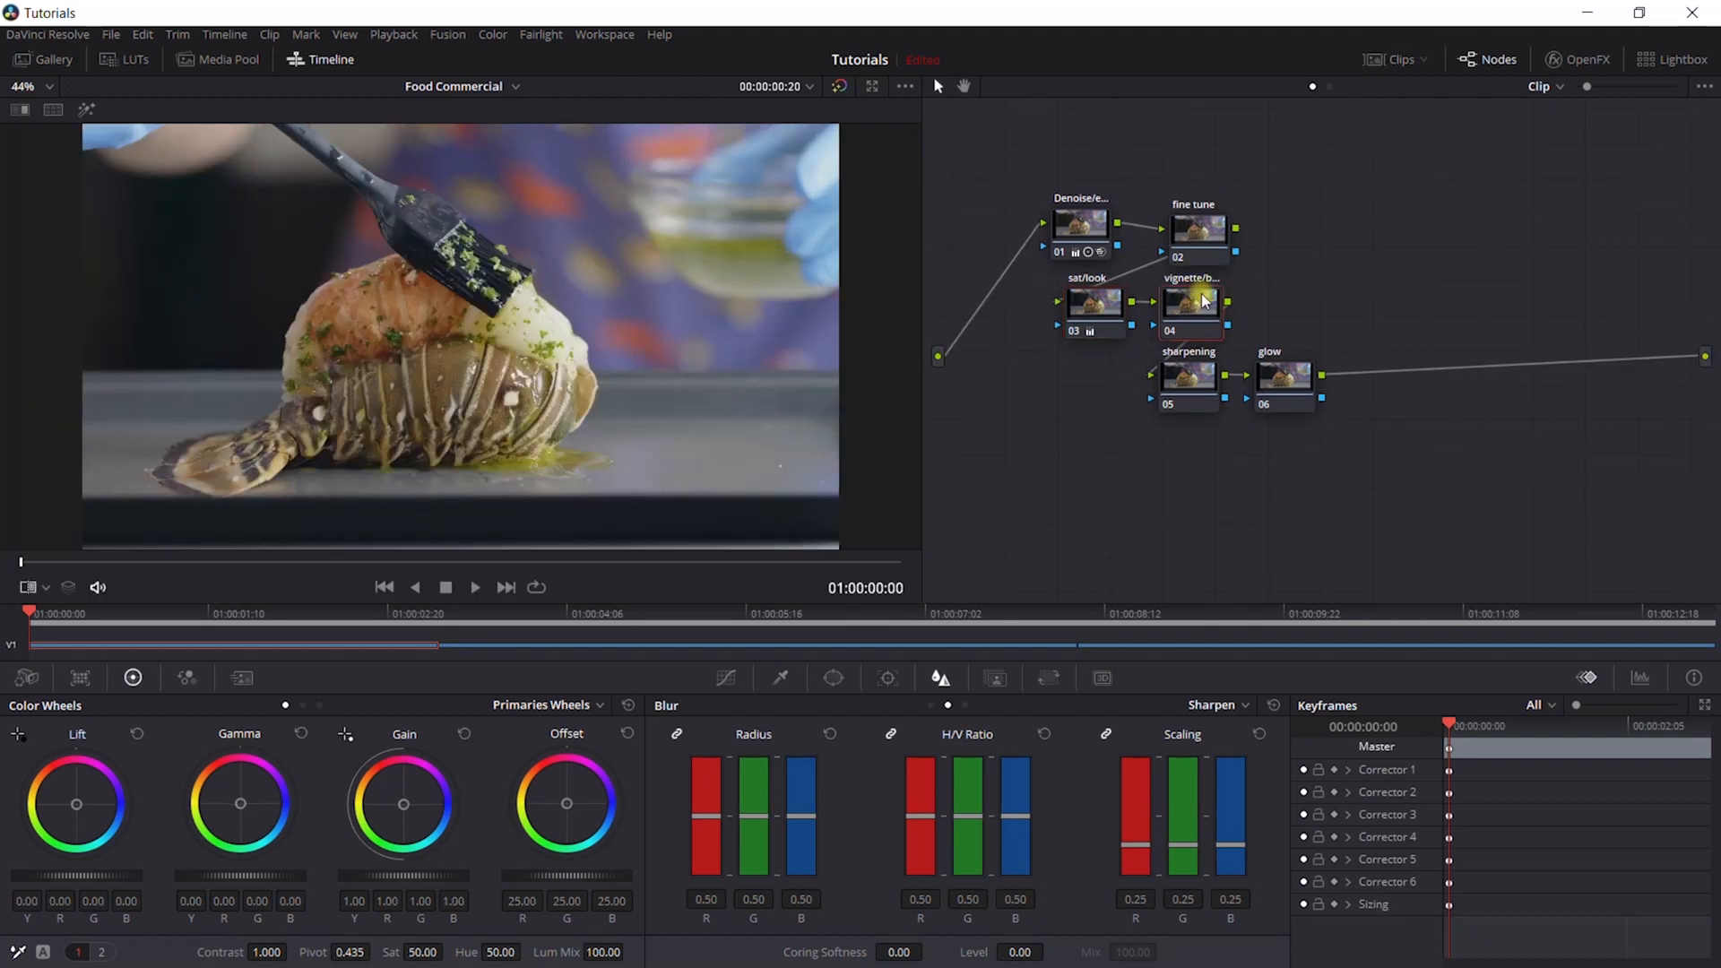
{"action": "left_click", "coordinate": [834, 677]}
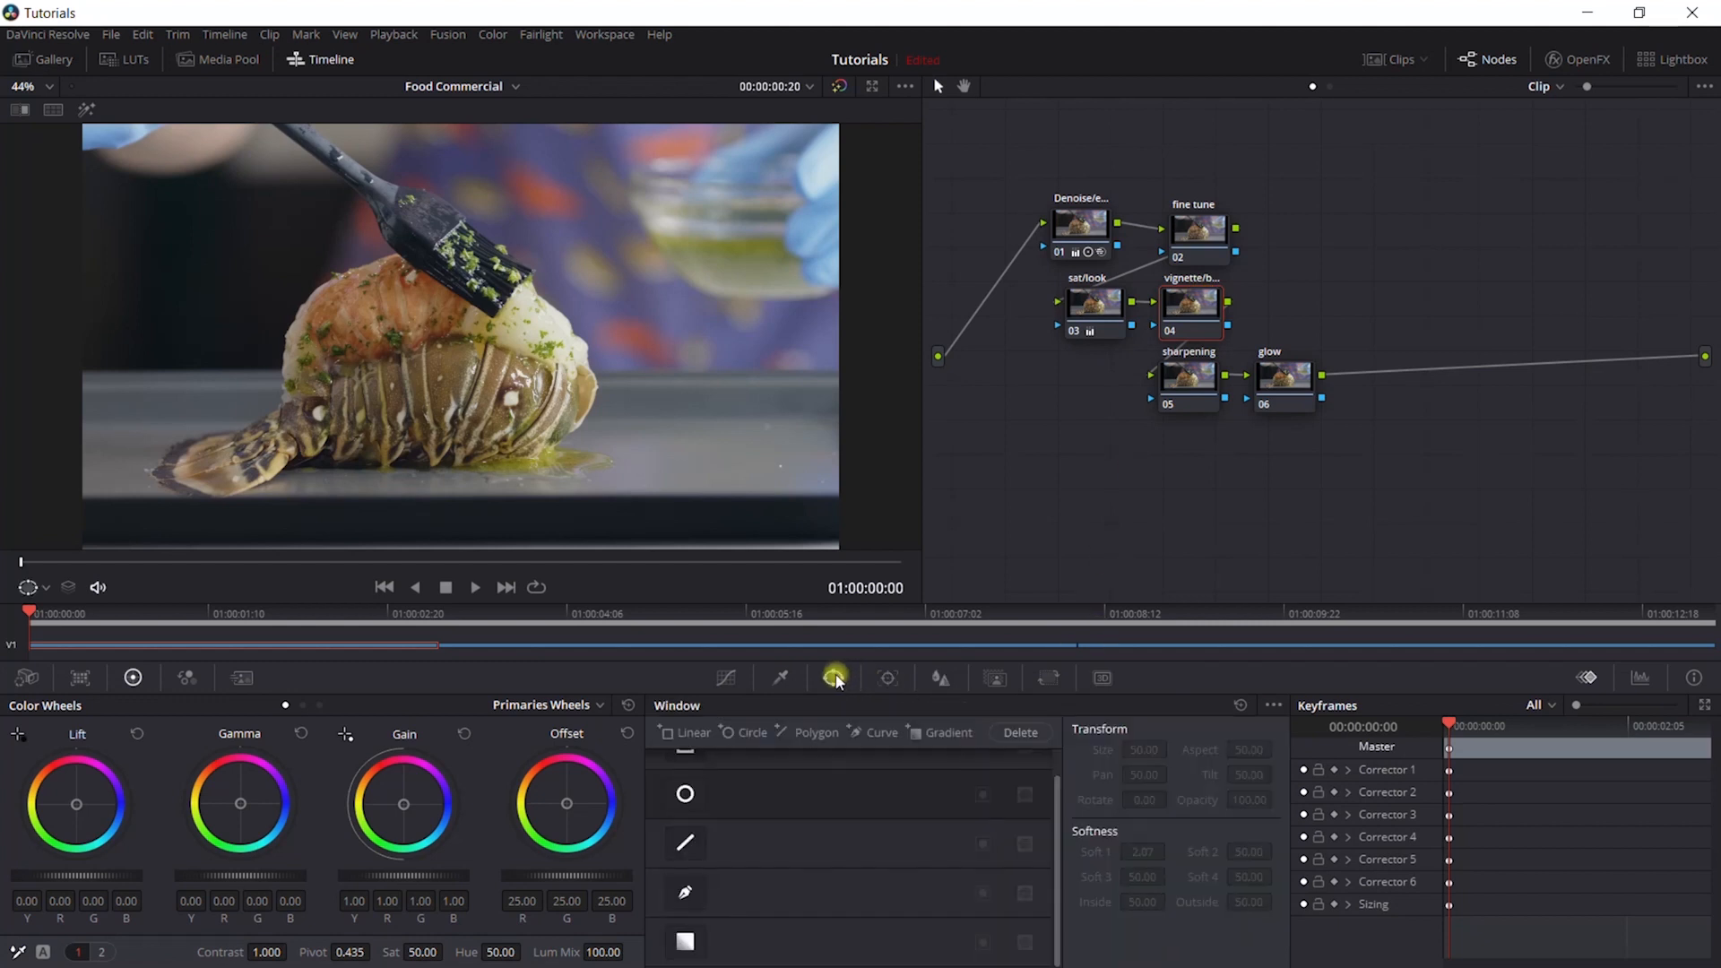
{"action": "left_click", "coordinate": [684, 794]}
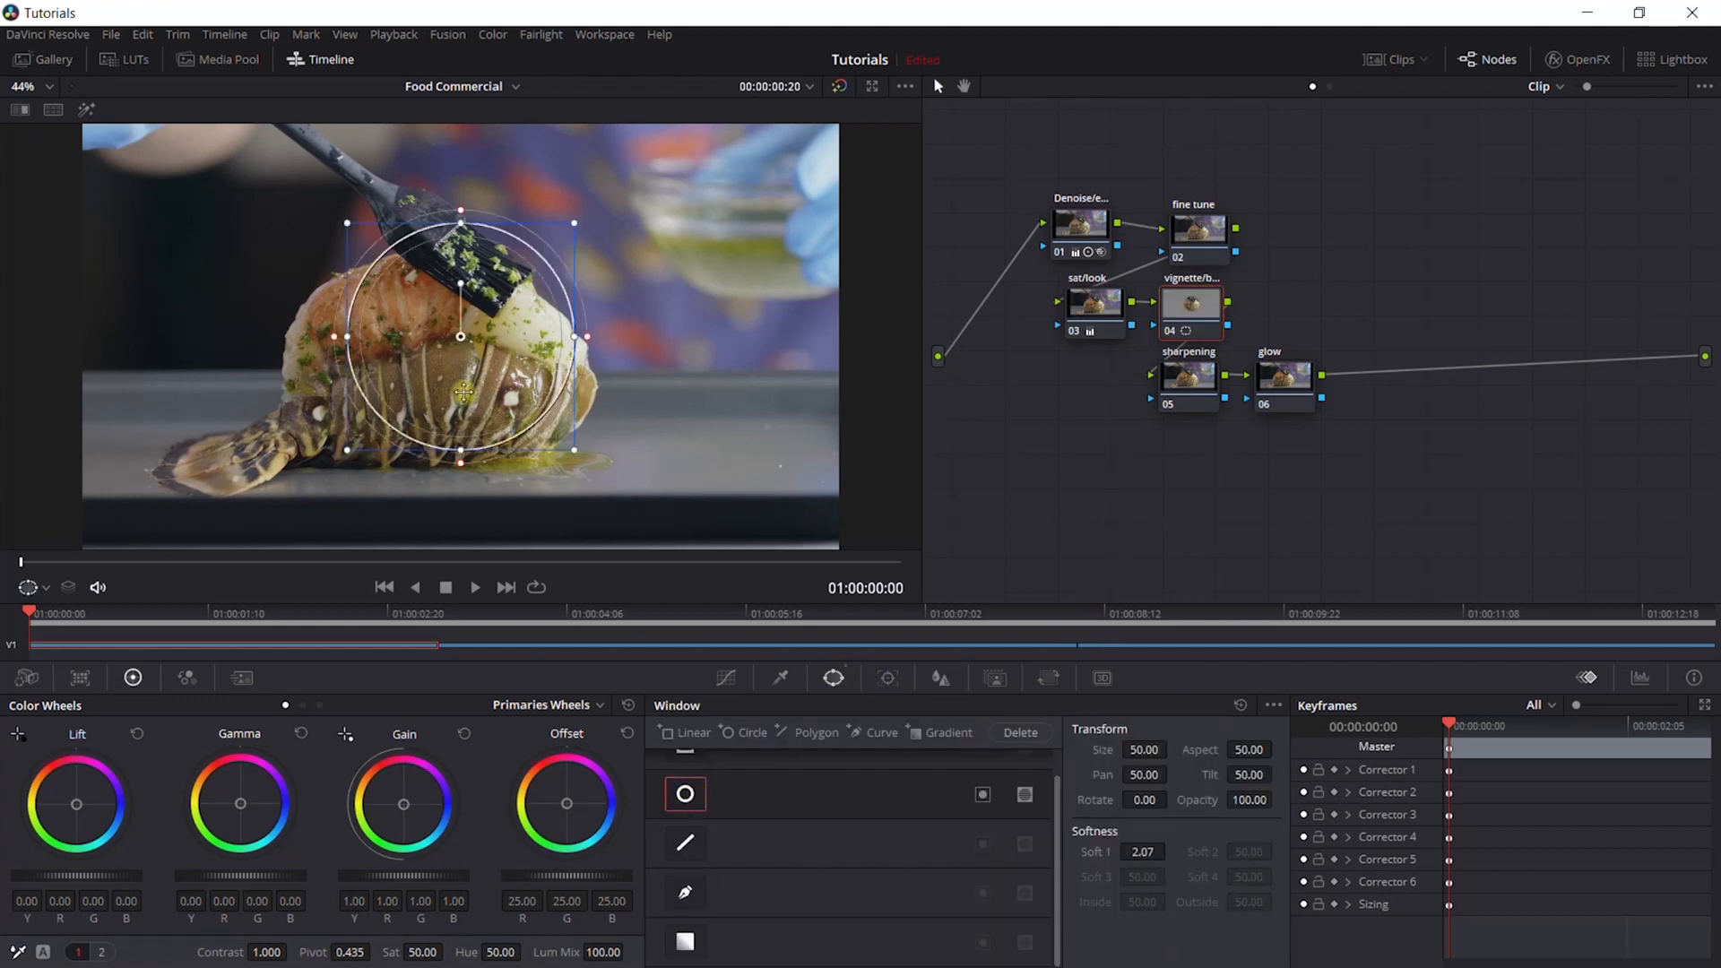
{"action": "left_click_drag", "start_coordinate": [334, 338], "coordinate": [243, 359]}
{"action": "left_click_drag", "start_coordinate": [346, 336], "coordinate": [255, 372]}
{"action": "left_click_drag", "start_coordinate": [516, 359], "coordinate": [474, 391]}
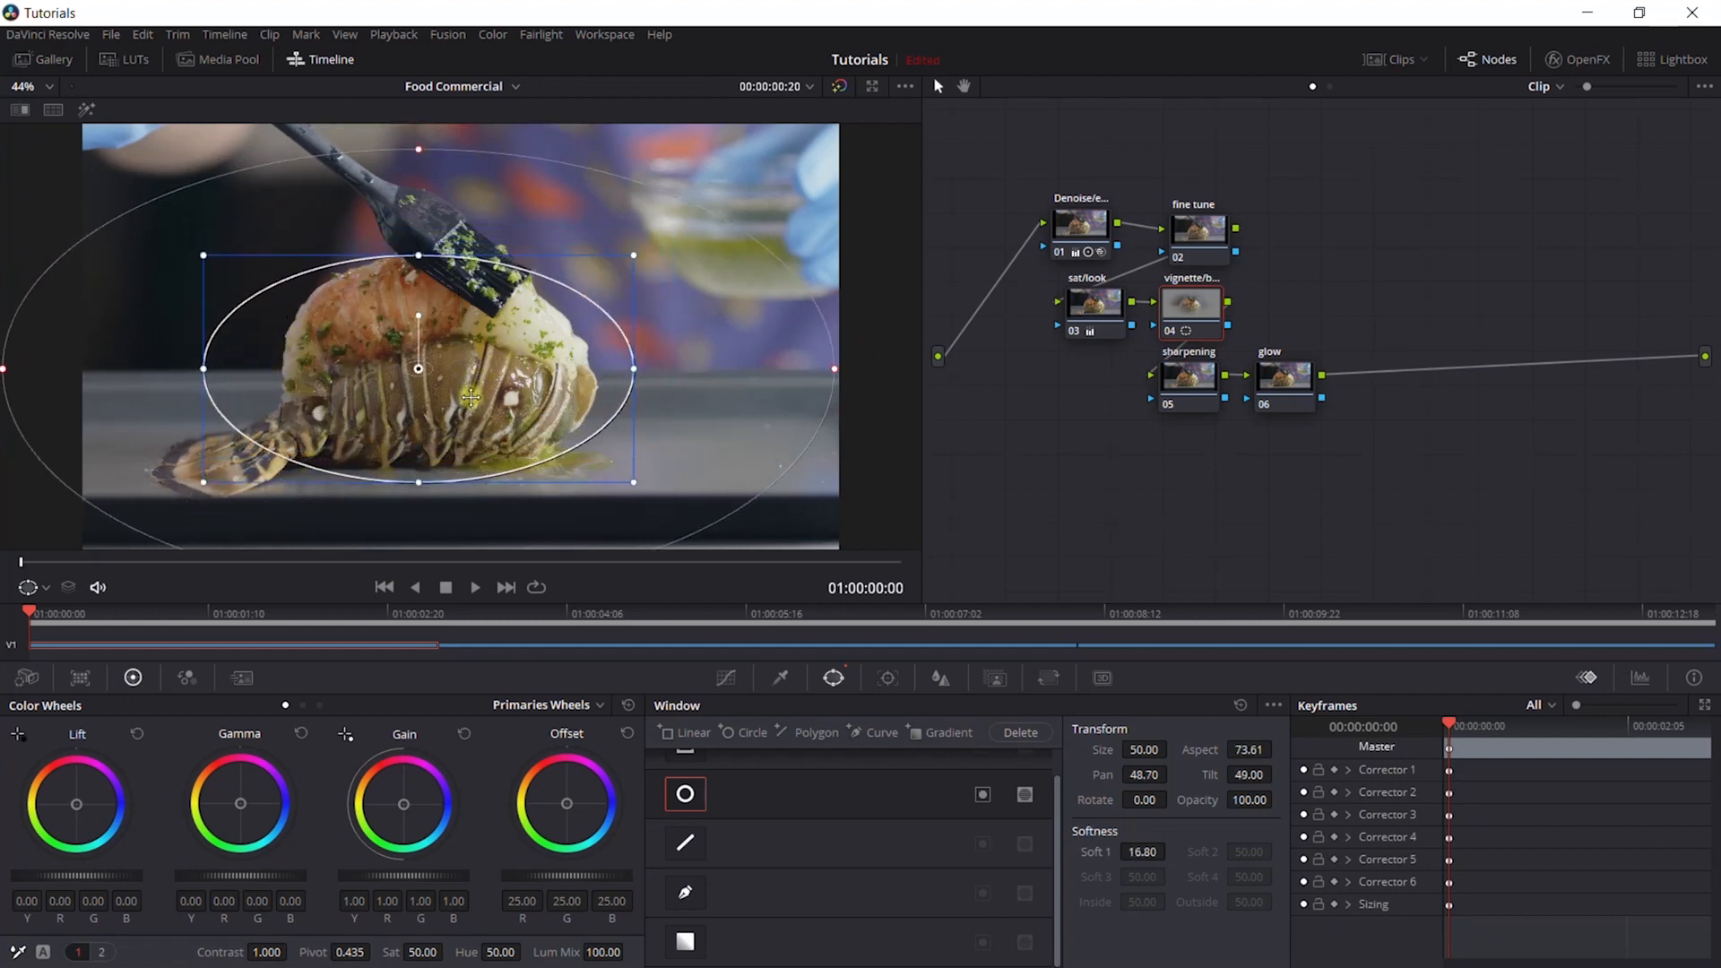
{"action": "left_click_drag", "start_coordinate": [418, 255], "coordinate": [419, 220]}
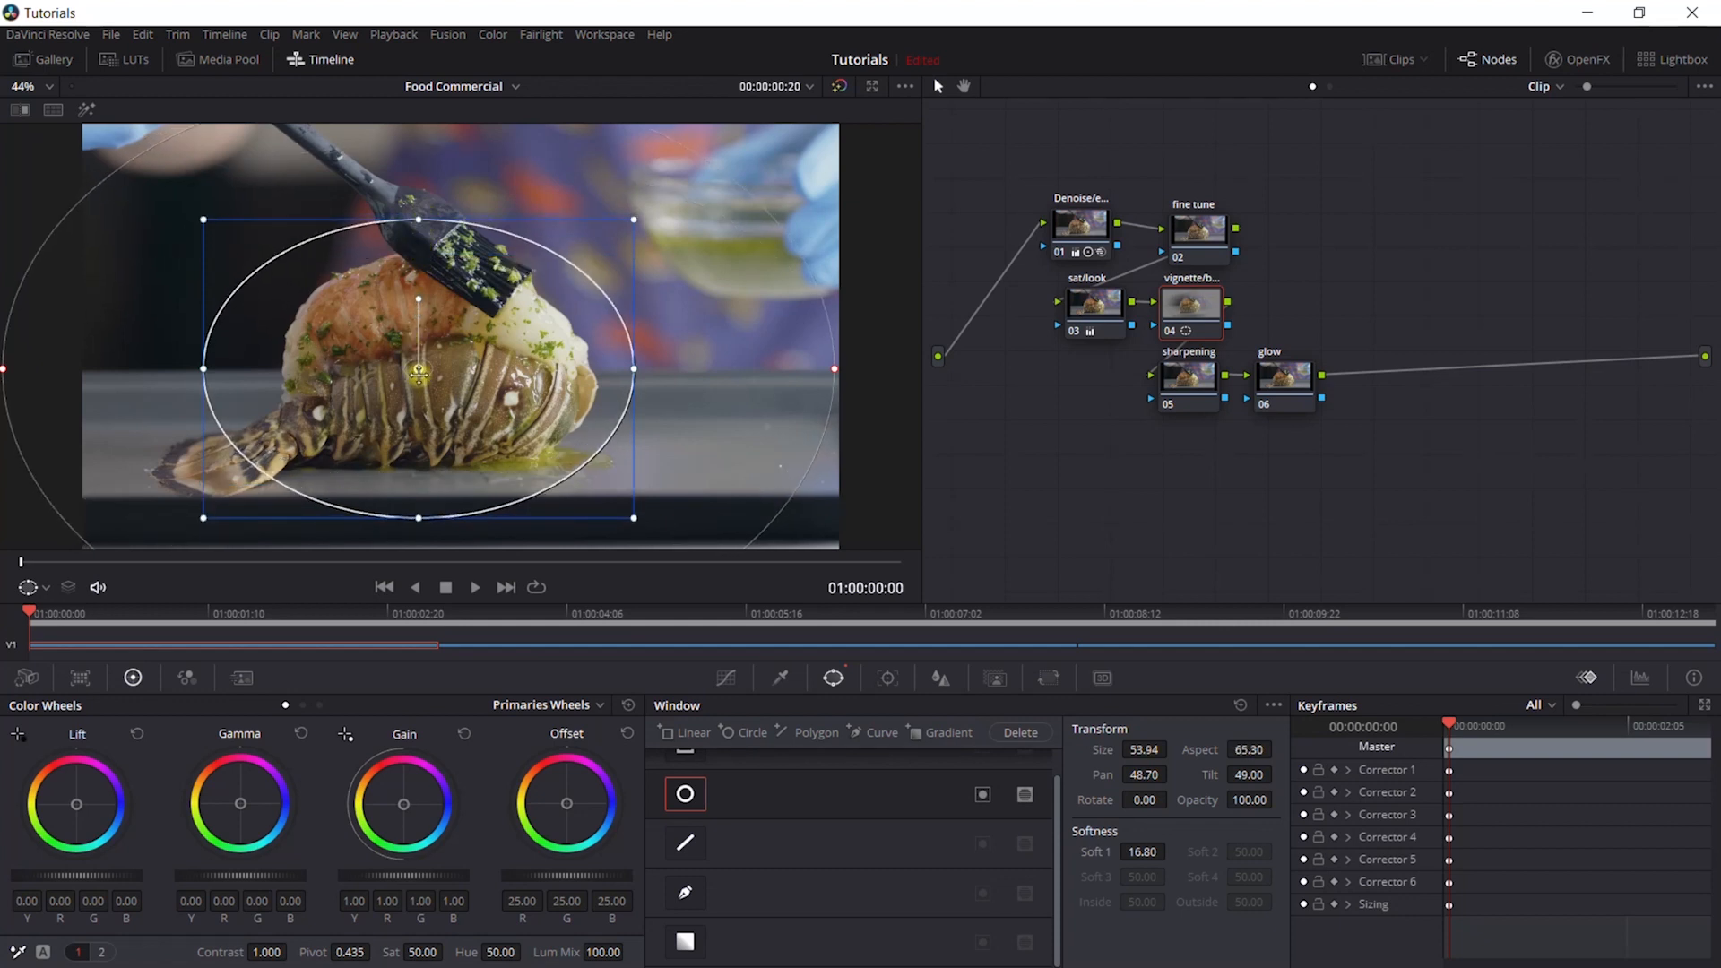
{"action": "left_click_drag", "start_coordinate": [420, 362], "coordinate": [410, 349]}
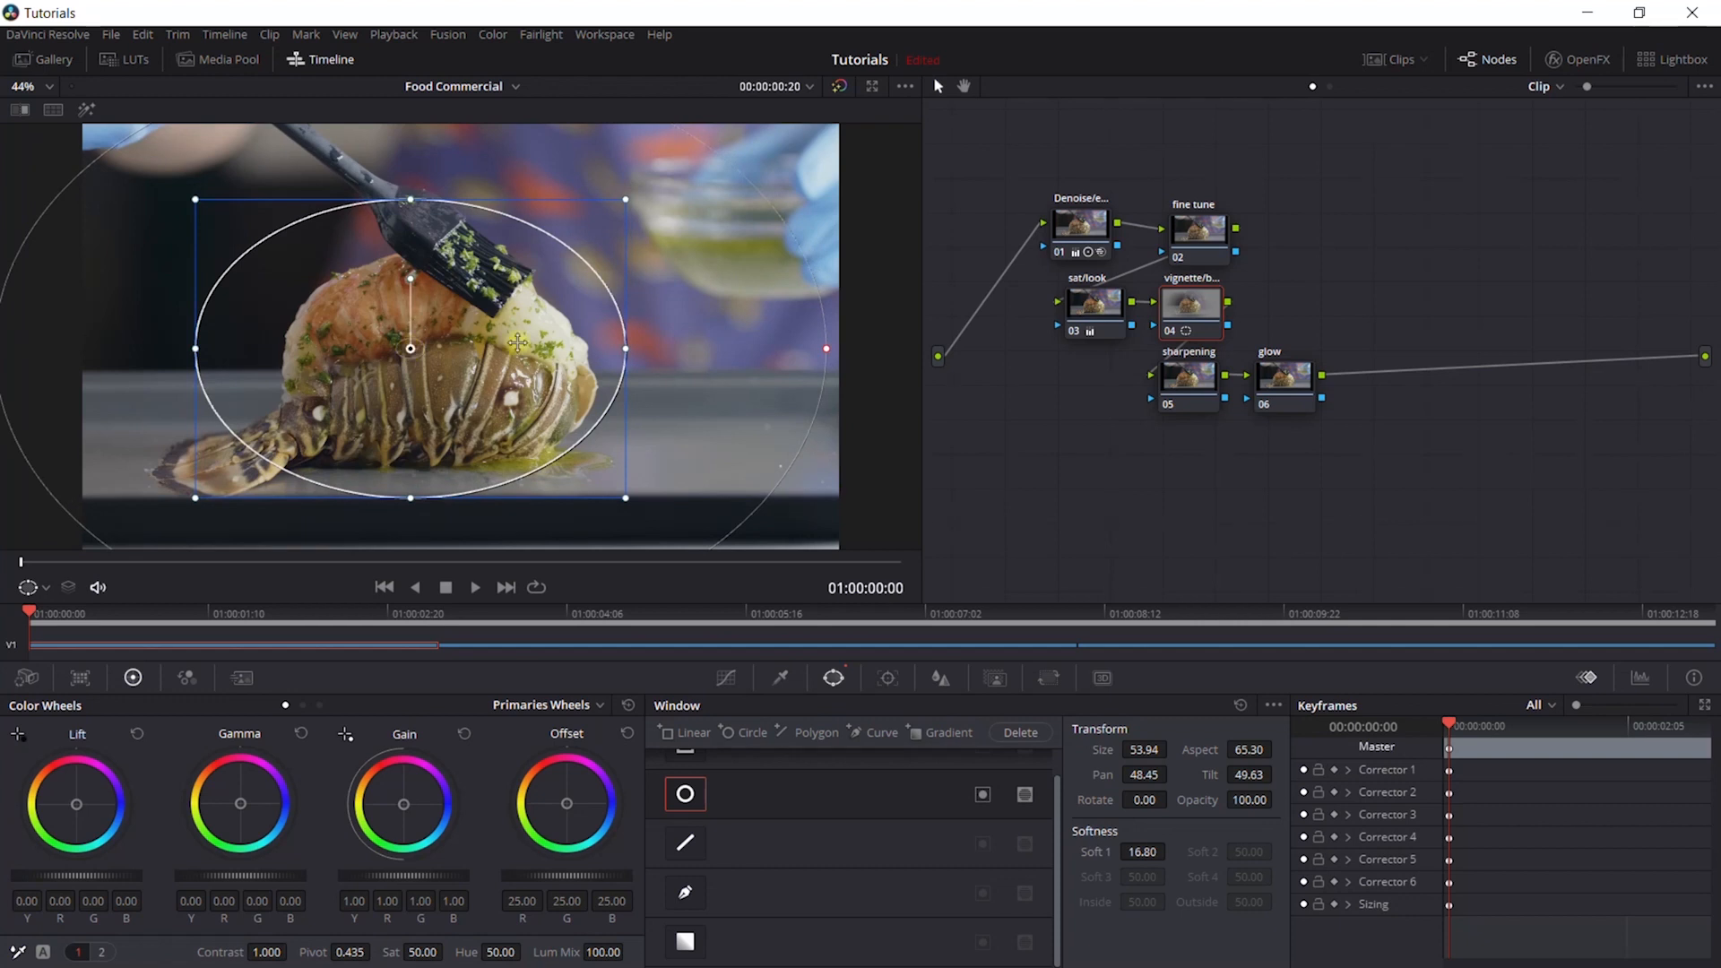
{"action": "left_click_drag", "start_coordinate": [518, 357], "coordinate": [527, 357]}
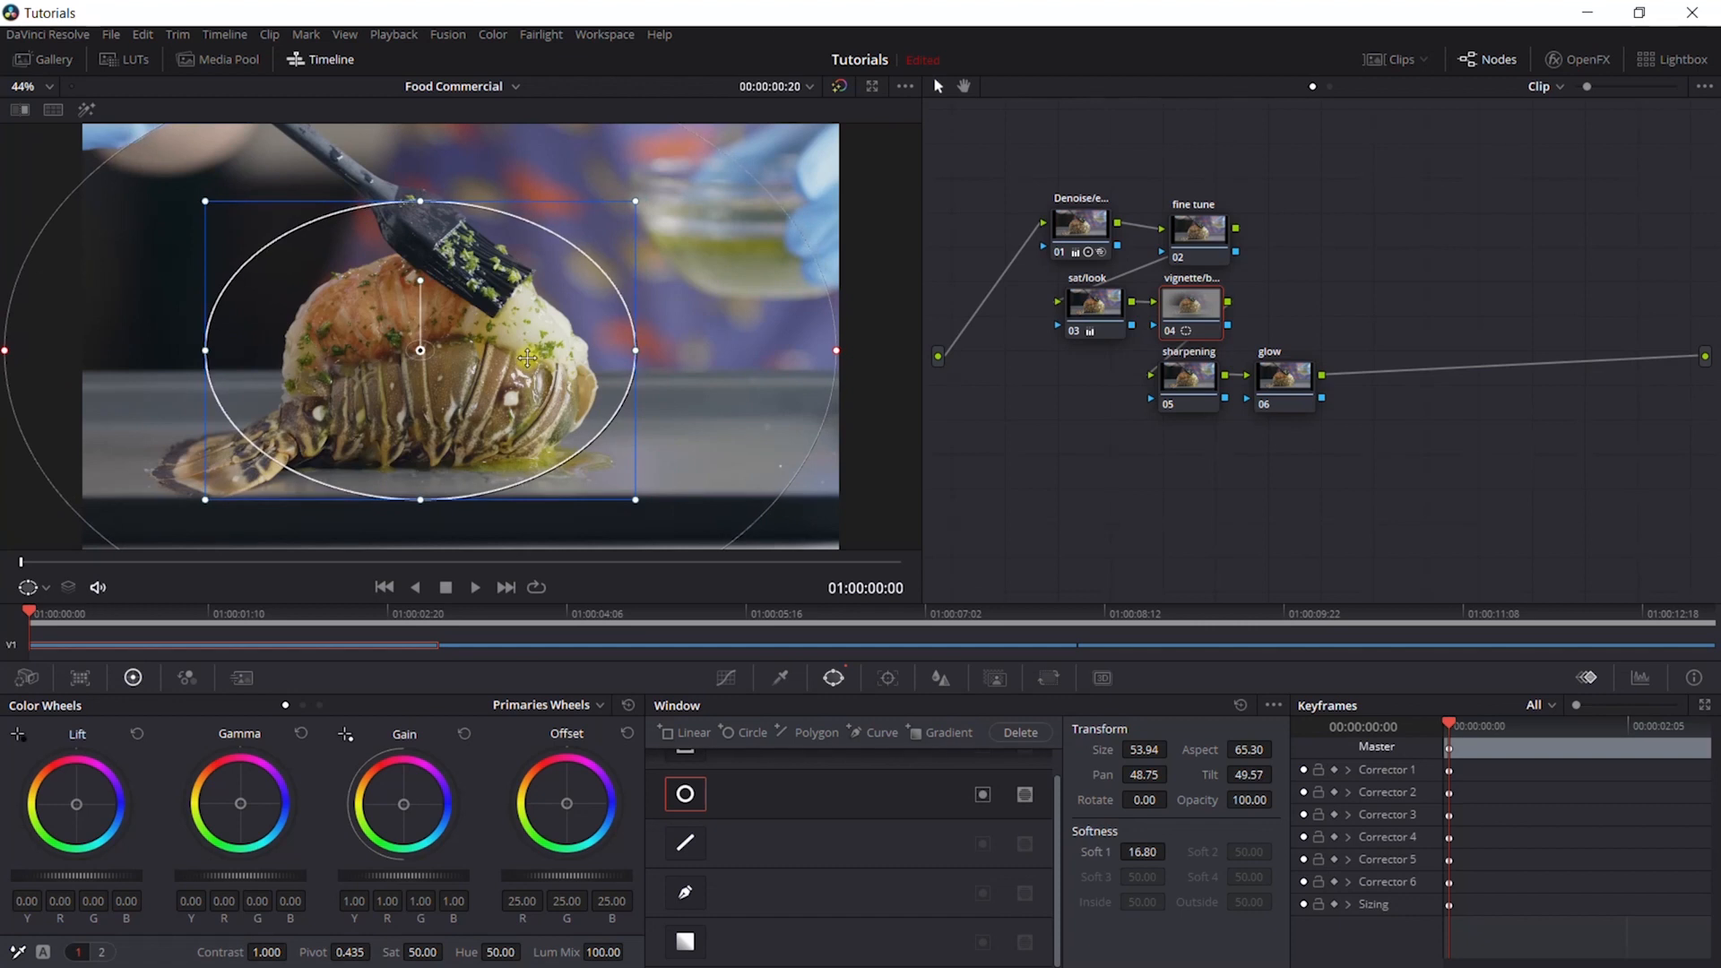
- Invert the vignette window, darken its surroundings with gain 0.81, gamma -0.02 and lift -0.01, and set the window softness to 17.40
{"action": "left_click", "coordinate": [983, 795]}
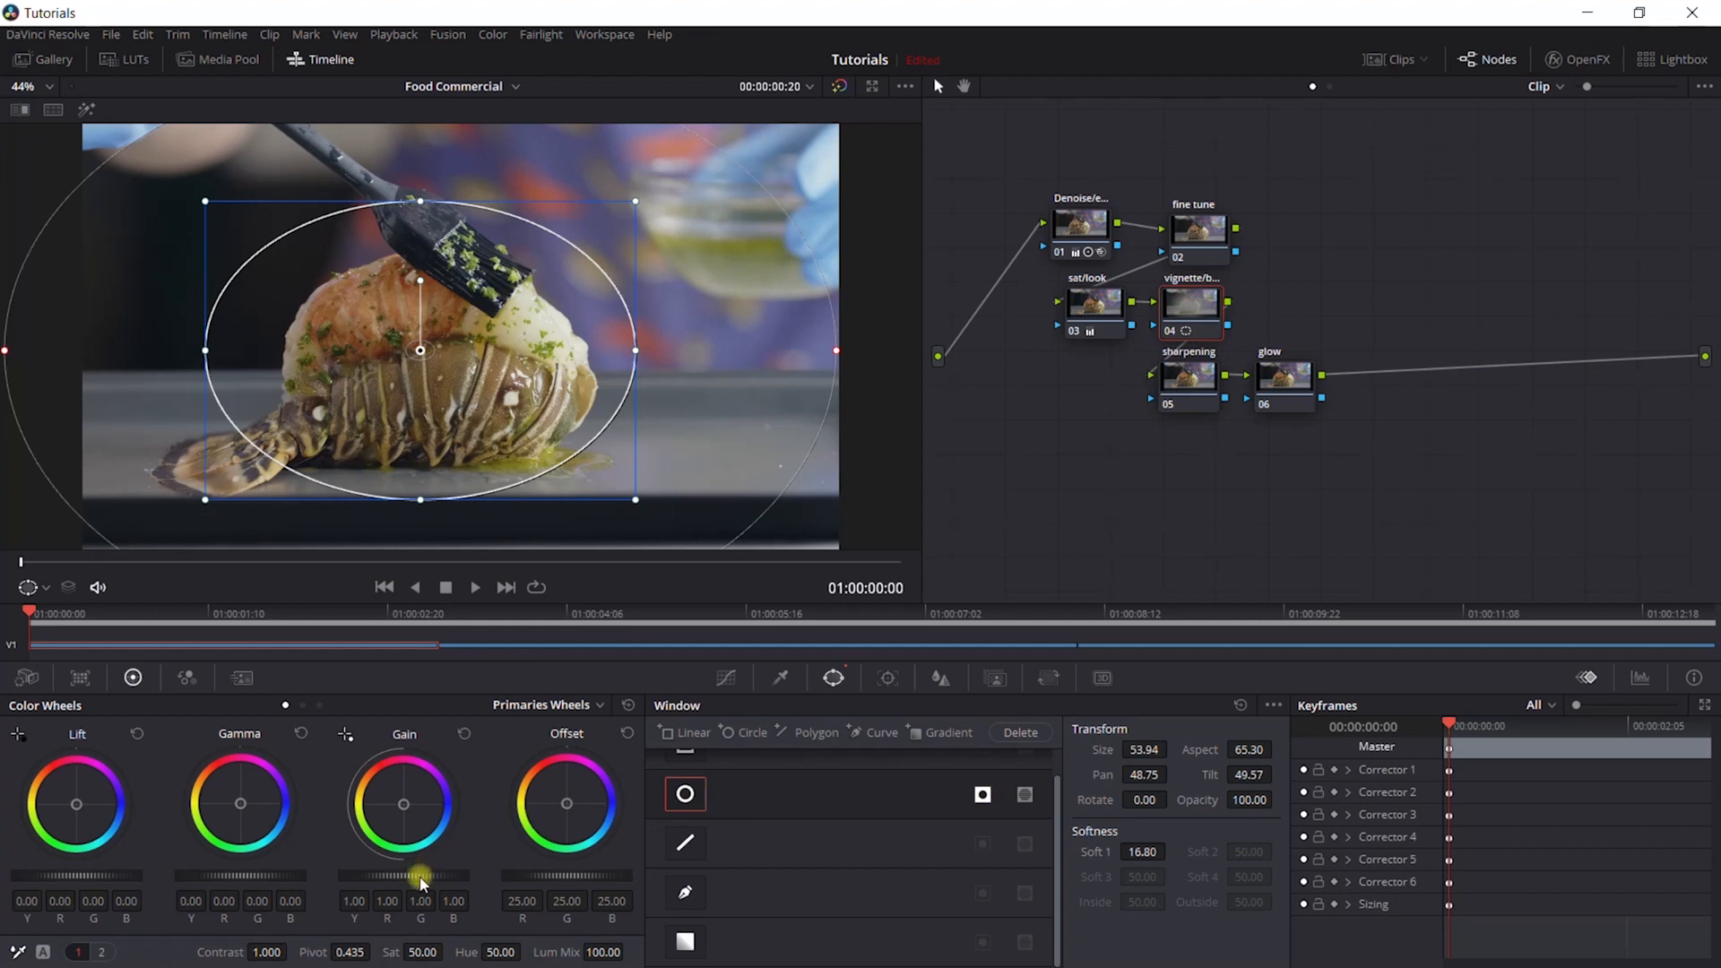
{"action": "left_click_drag", "start_coordinate": [420, 883], "coordinate": [185, 876]}
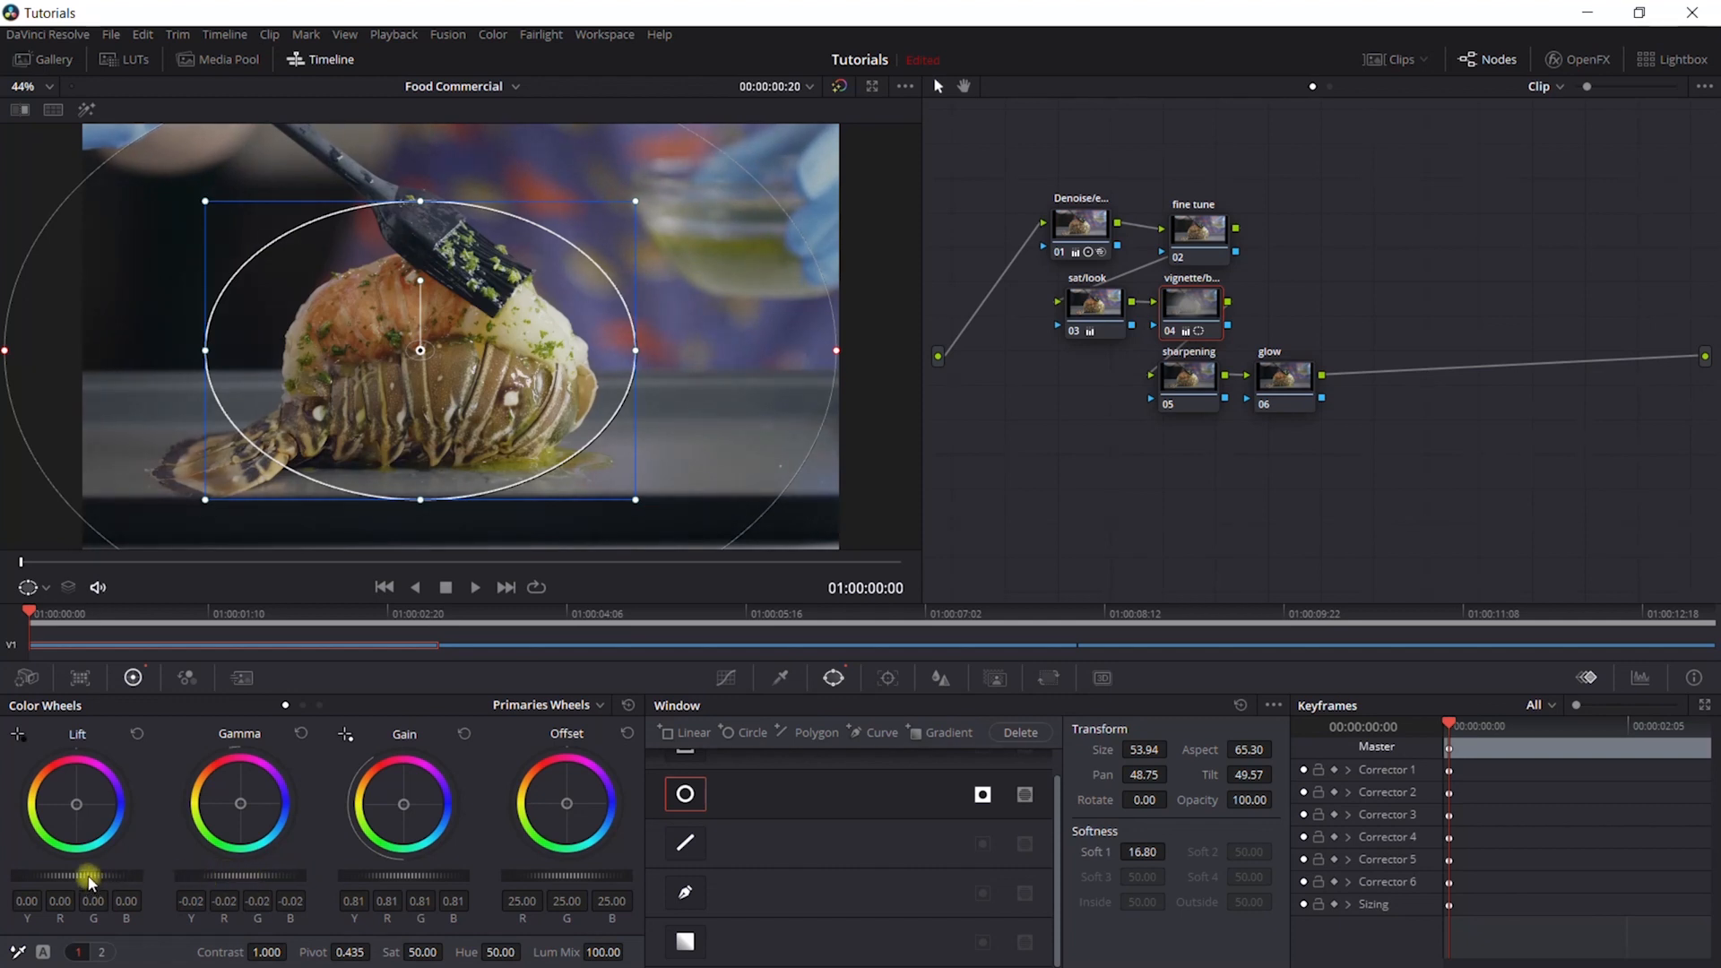
{"action": "left_click_drag", "start_coordinate": [83, 875], "coordinate": [68, 874]}
{"action": "left_click_drag", "start_coordinate": [1140, 858], "coordinate": [1138, 857]}
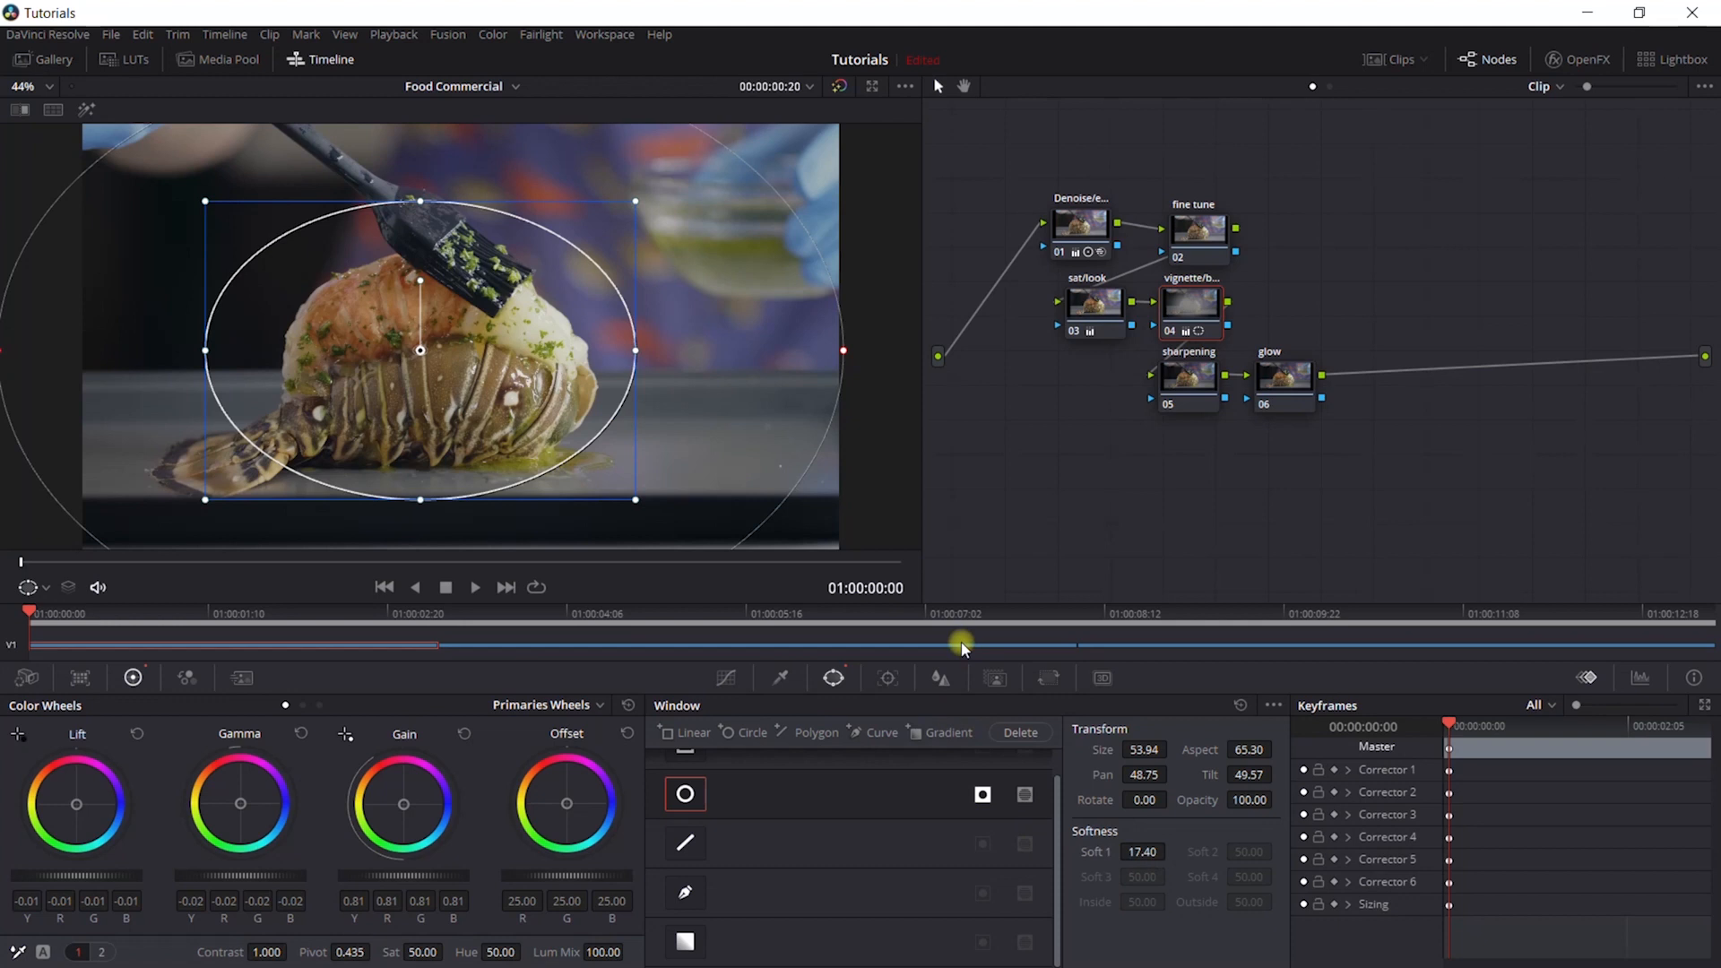
- Blur the area outside the vignette window with a radius of 0.56 and compare the image with the node off and on
{"action": "left_click", "coordinate": [943, 679]}
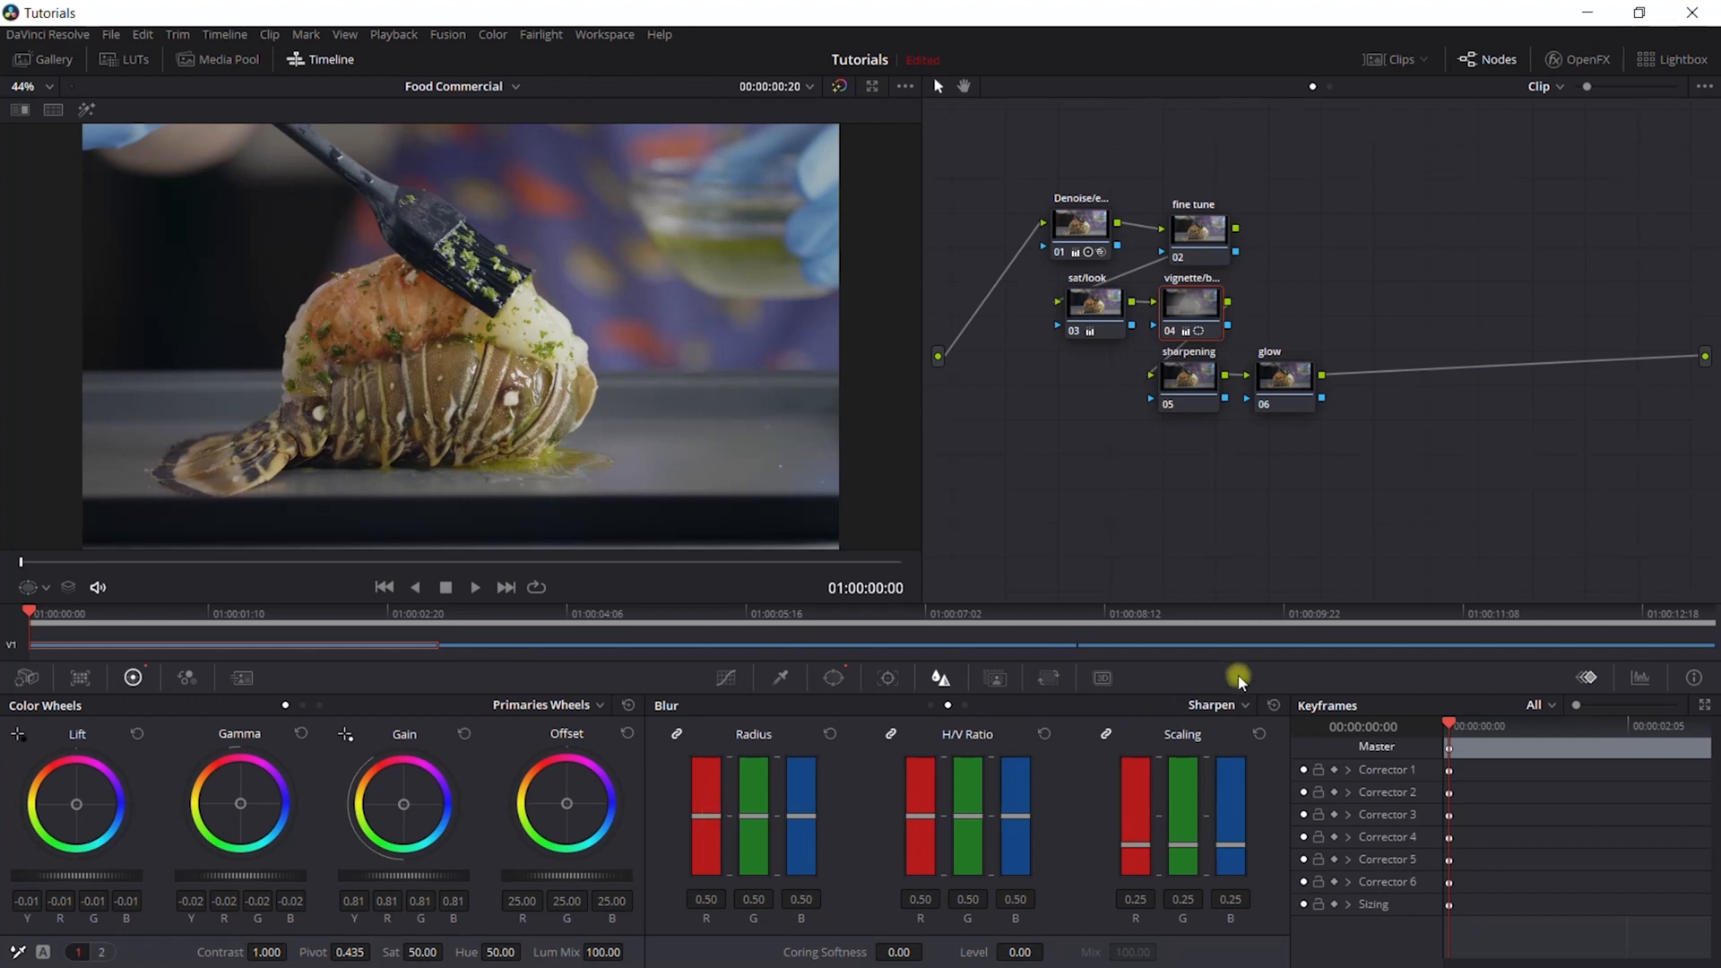
{"action": "left_click", "coordinate": [1223, 706]}
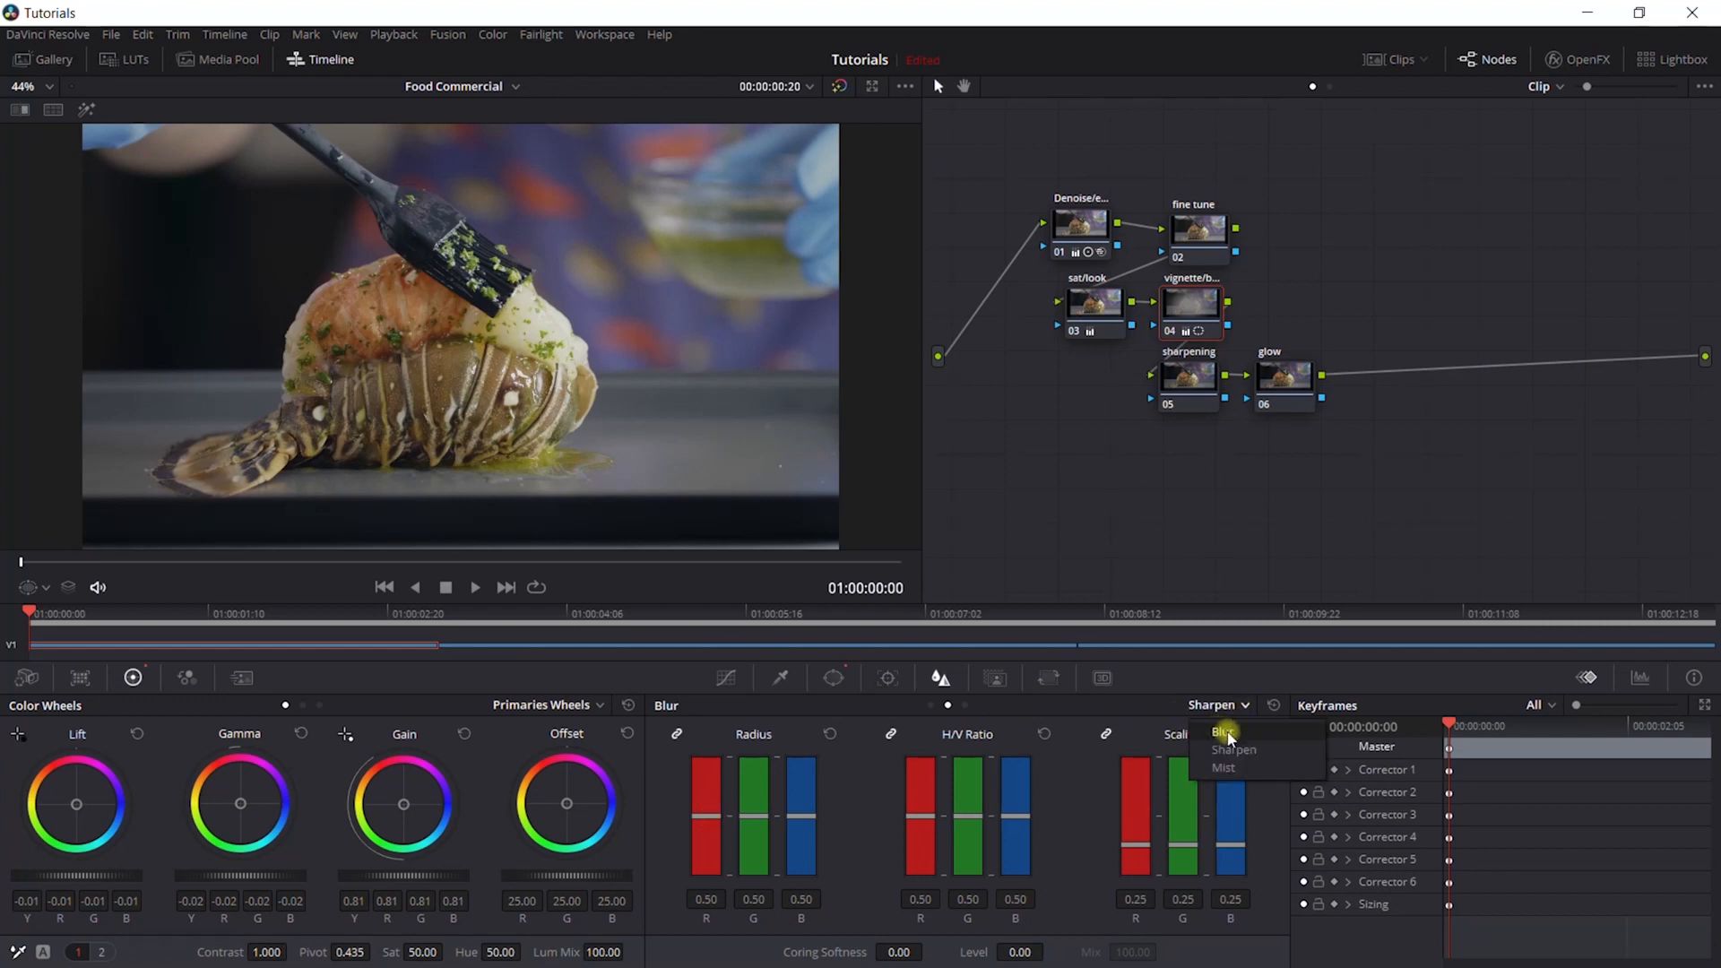
{"action": "left_click", "coordinate": [1222, 731]}
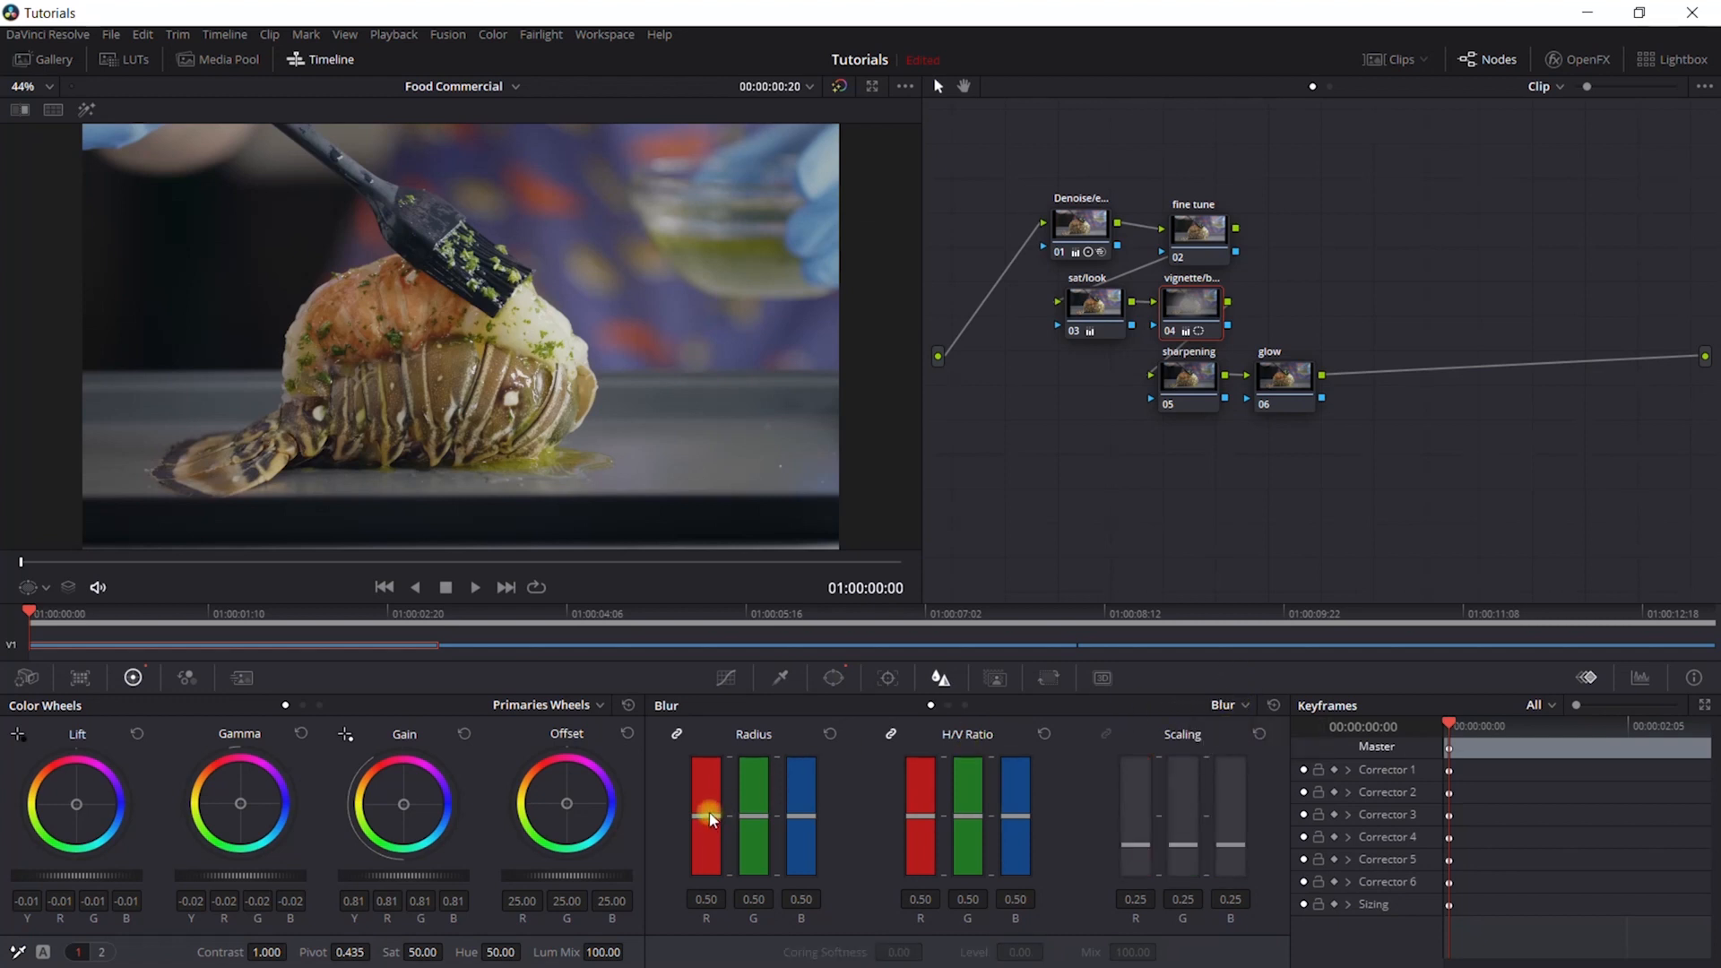
{"action": "mouse_move", "coordinate": [709, 817]}
{"action": "left_mouse_down"}
{"action": "mouse_move", "coordinate": [741, 567]}
{"action": "mouse_move", "coordinate": [726, 811]}
{"action": "left_mouse_up"}
{"action": "left_click", "coordinate": [1170, 334]}
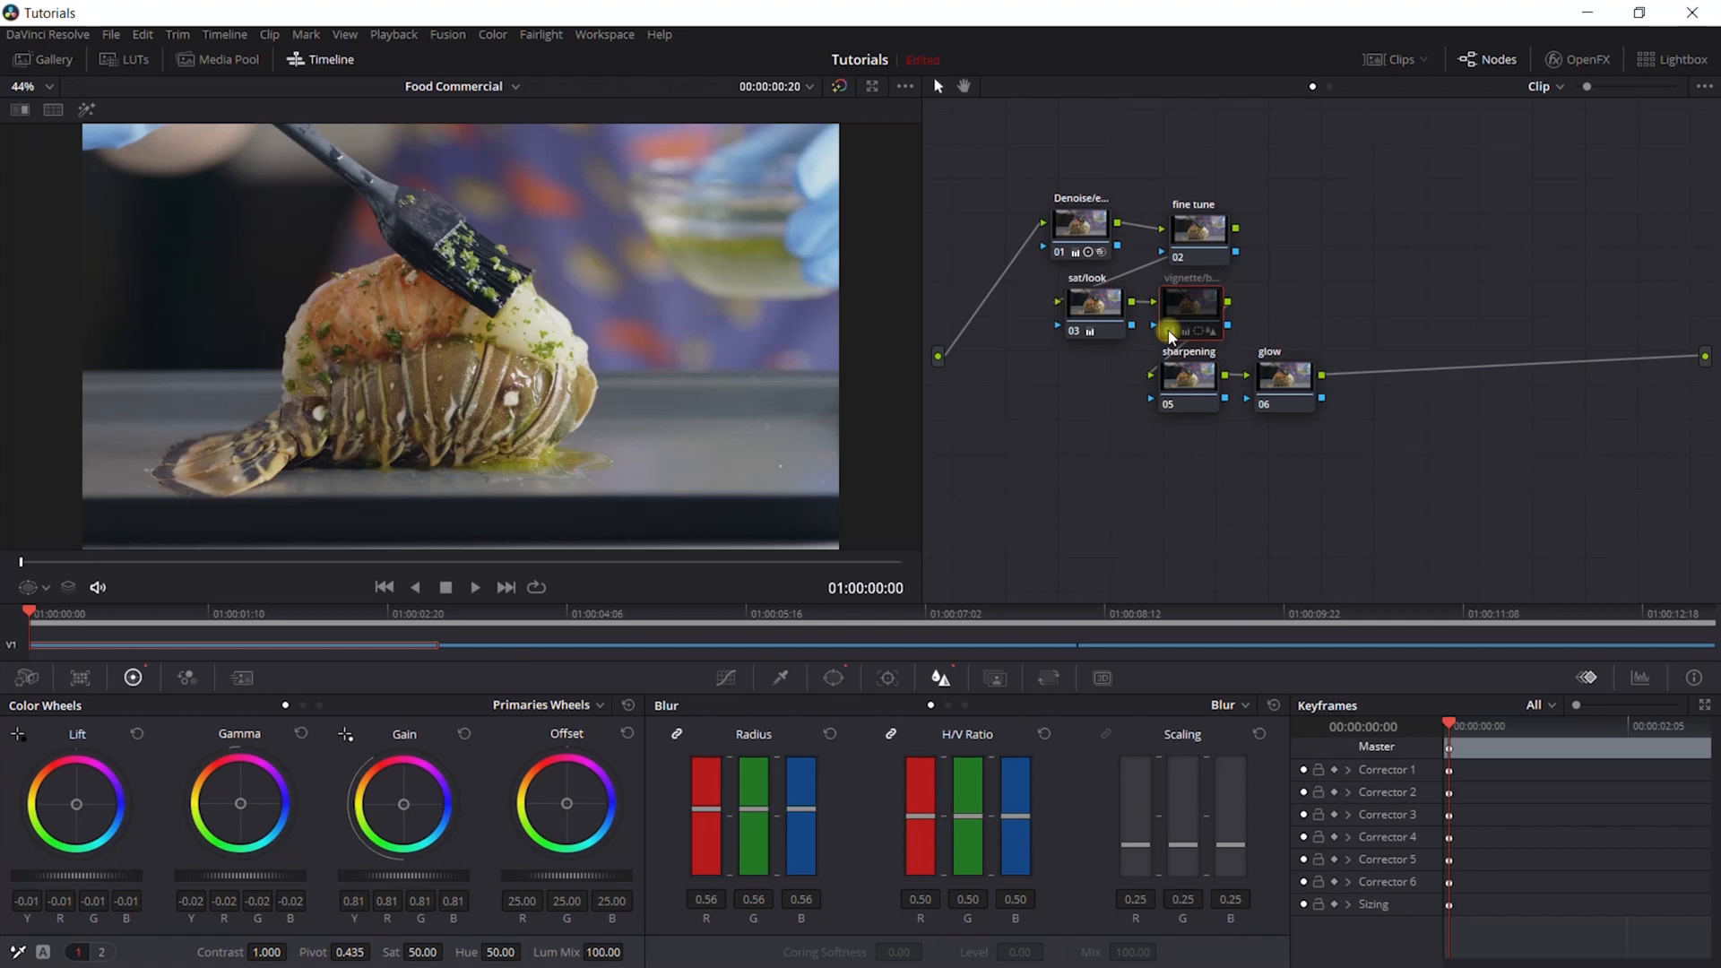
{"action": "left_click", "coordinate": [1169, 334]}
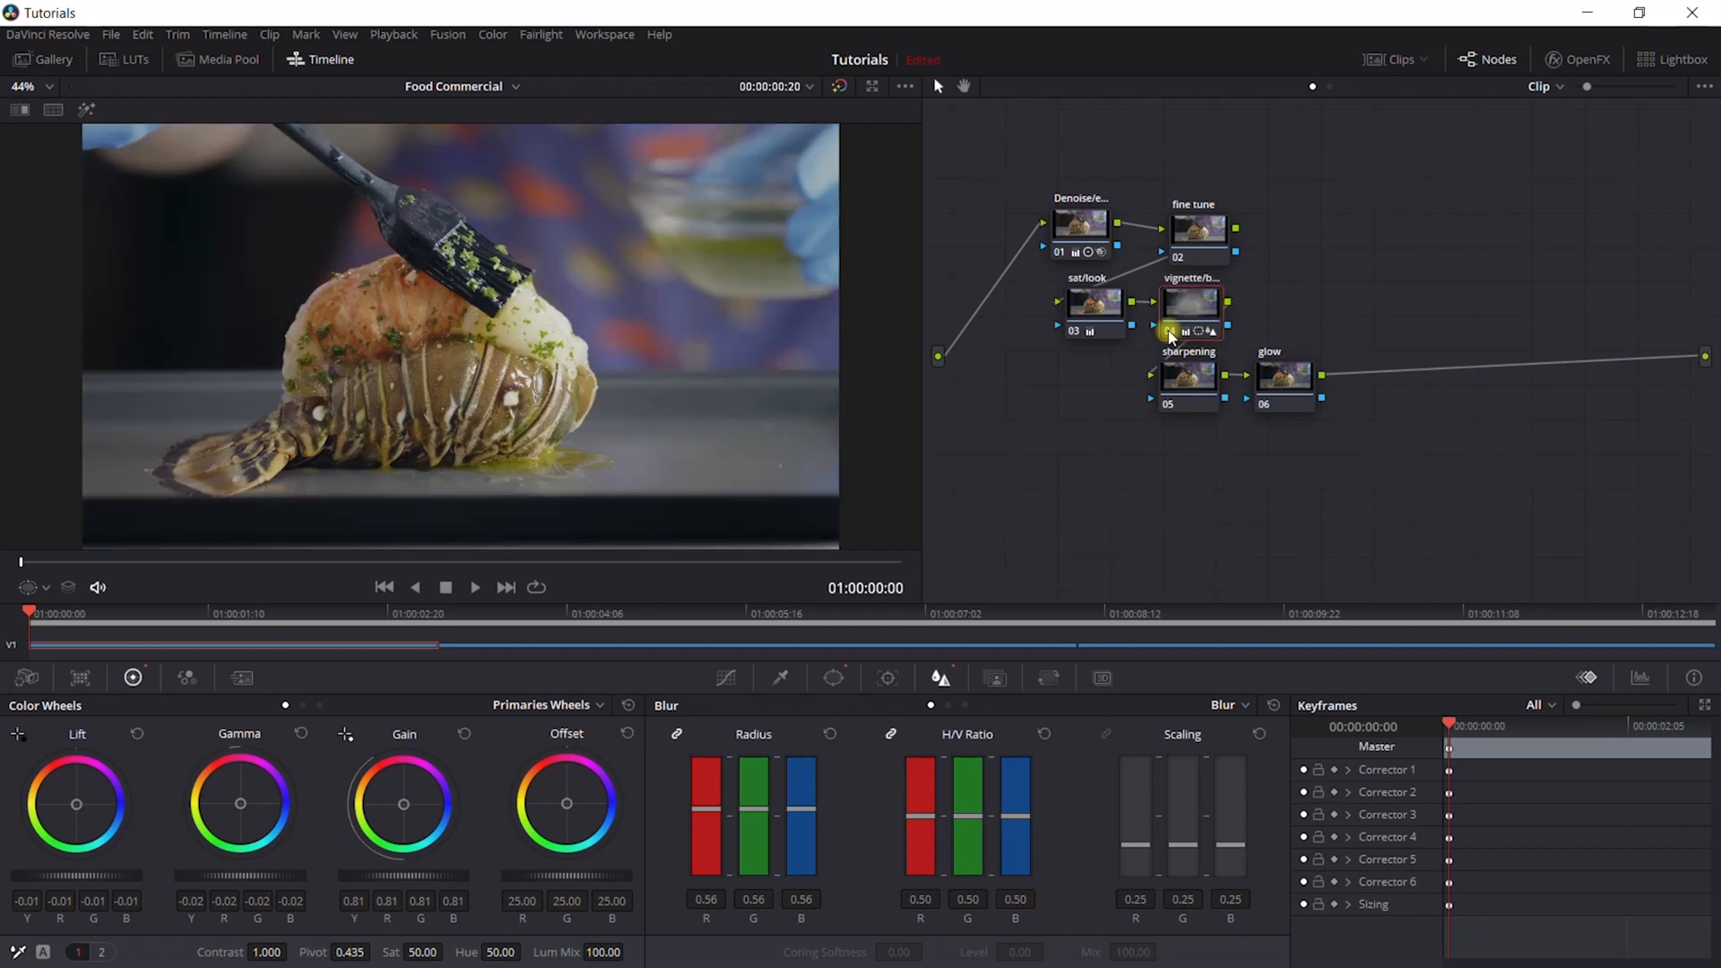
{"action": "left_click", "coordinate": [1170, 333]}
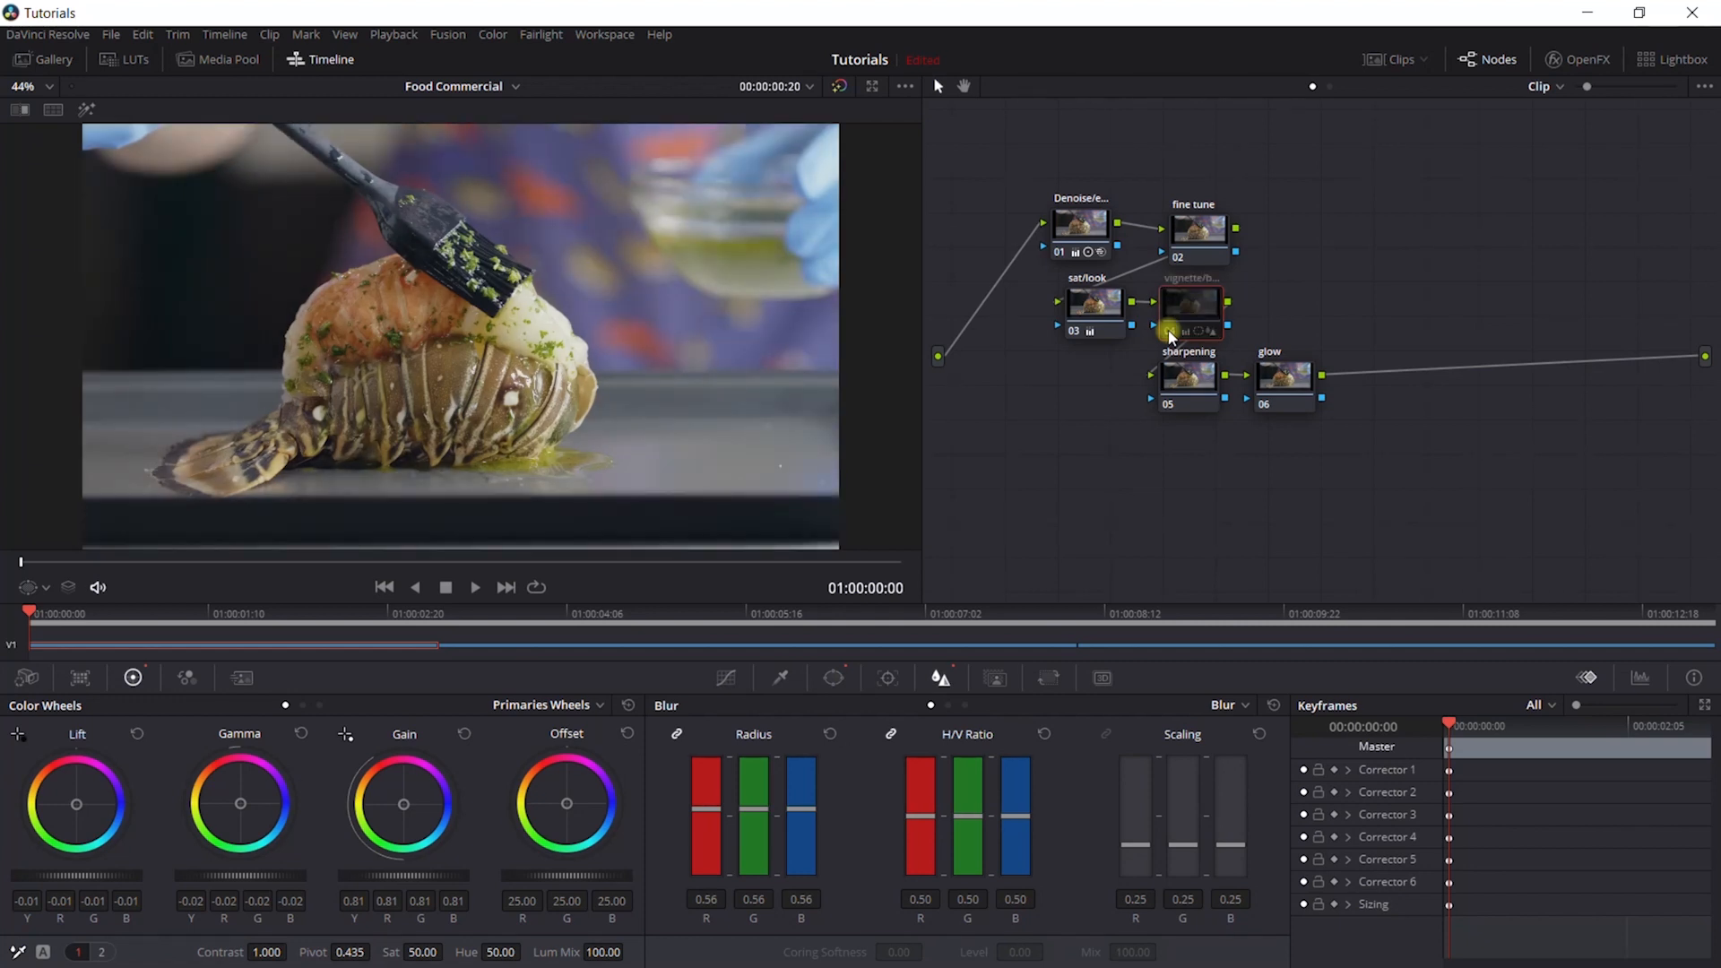
{"action": "left_click", "coordinate": [1170, 333]}
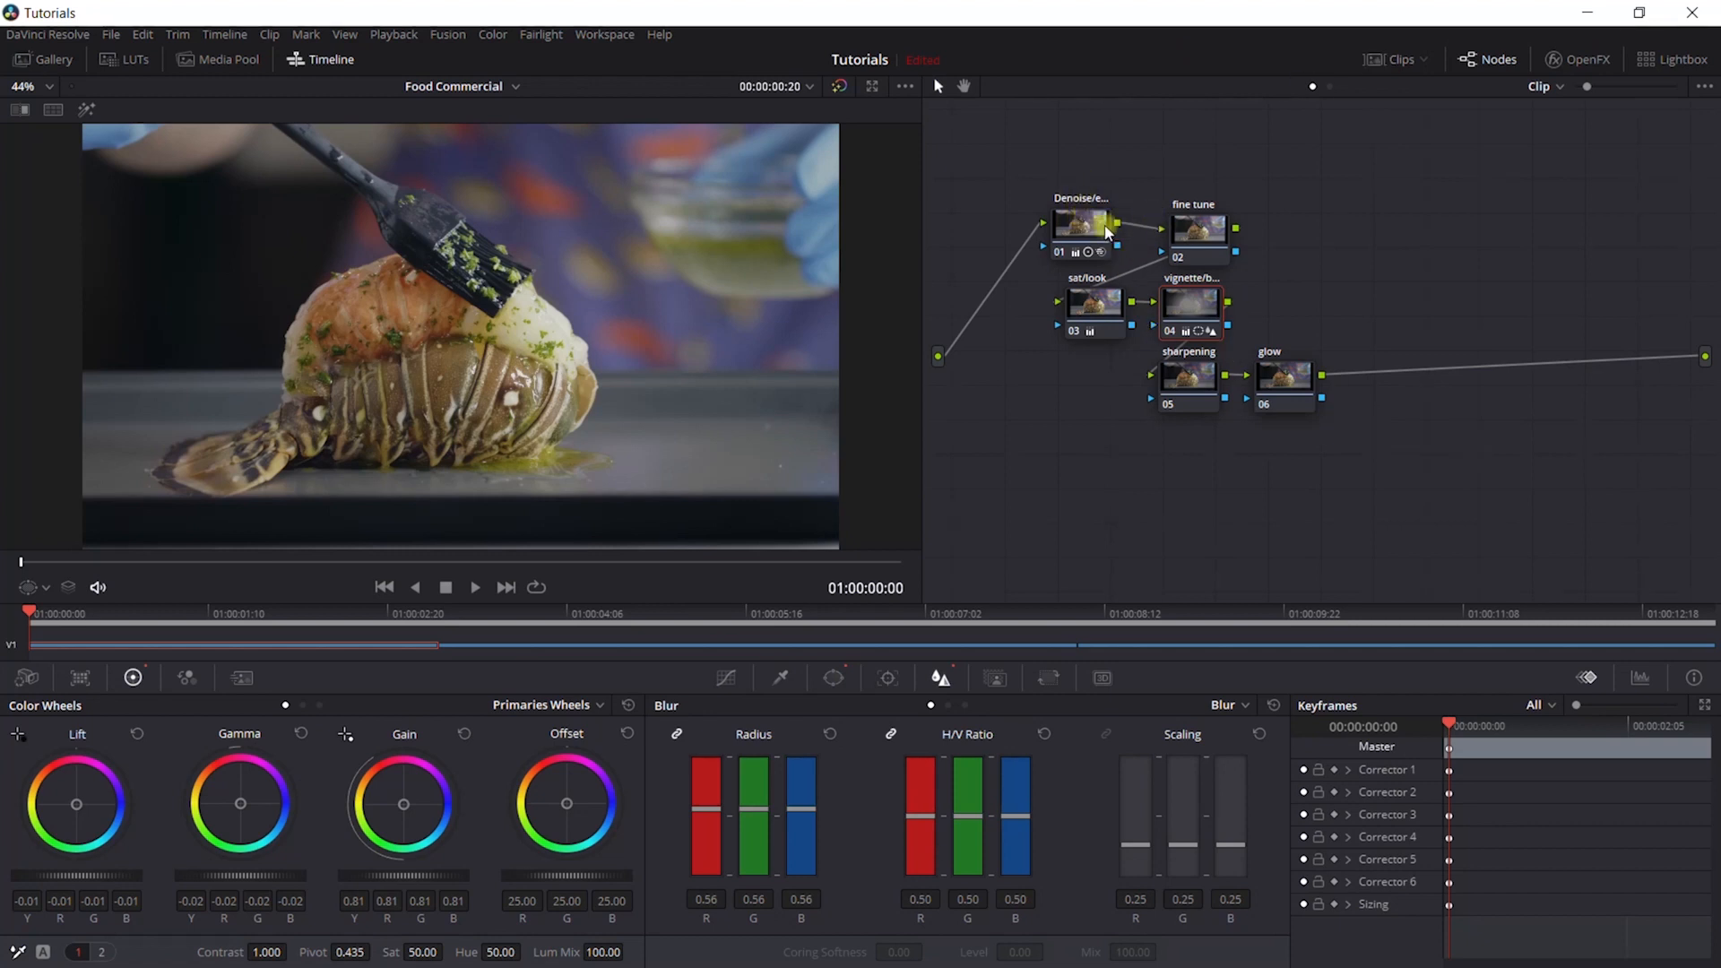
- Brighten denoise node 01 by setting its gain to 1.07 and its gamma to 0.01
{"action": "mouse_move", "coordinate": [1086, 224]}
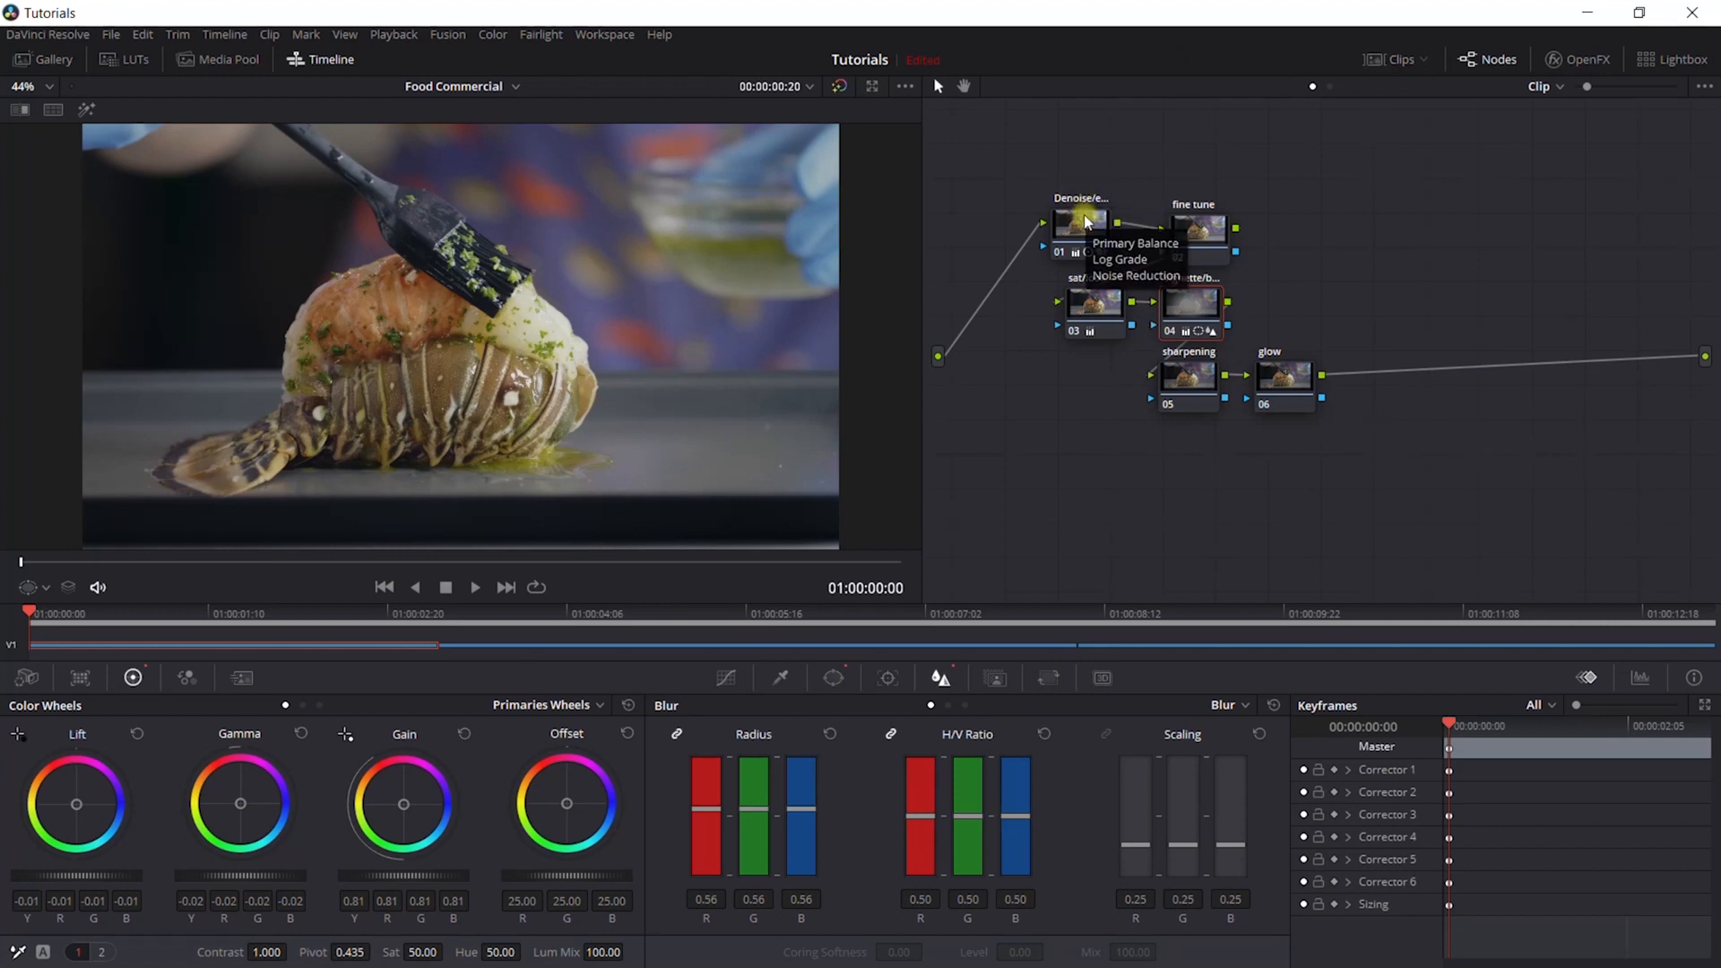
{"action": "left_click", "coordinate": [1084, 220]}
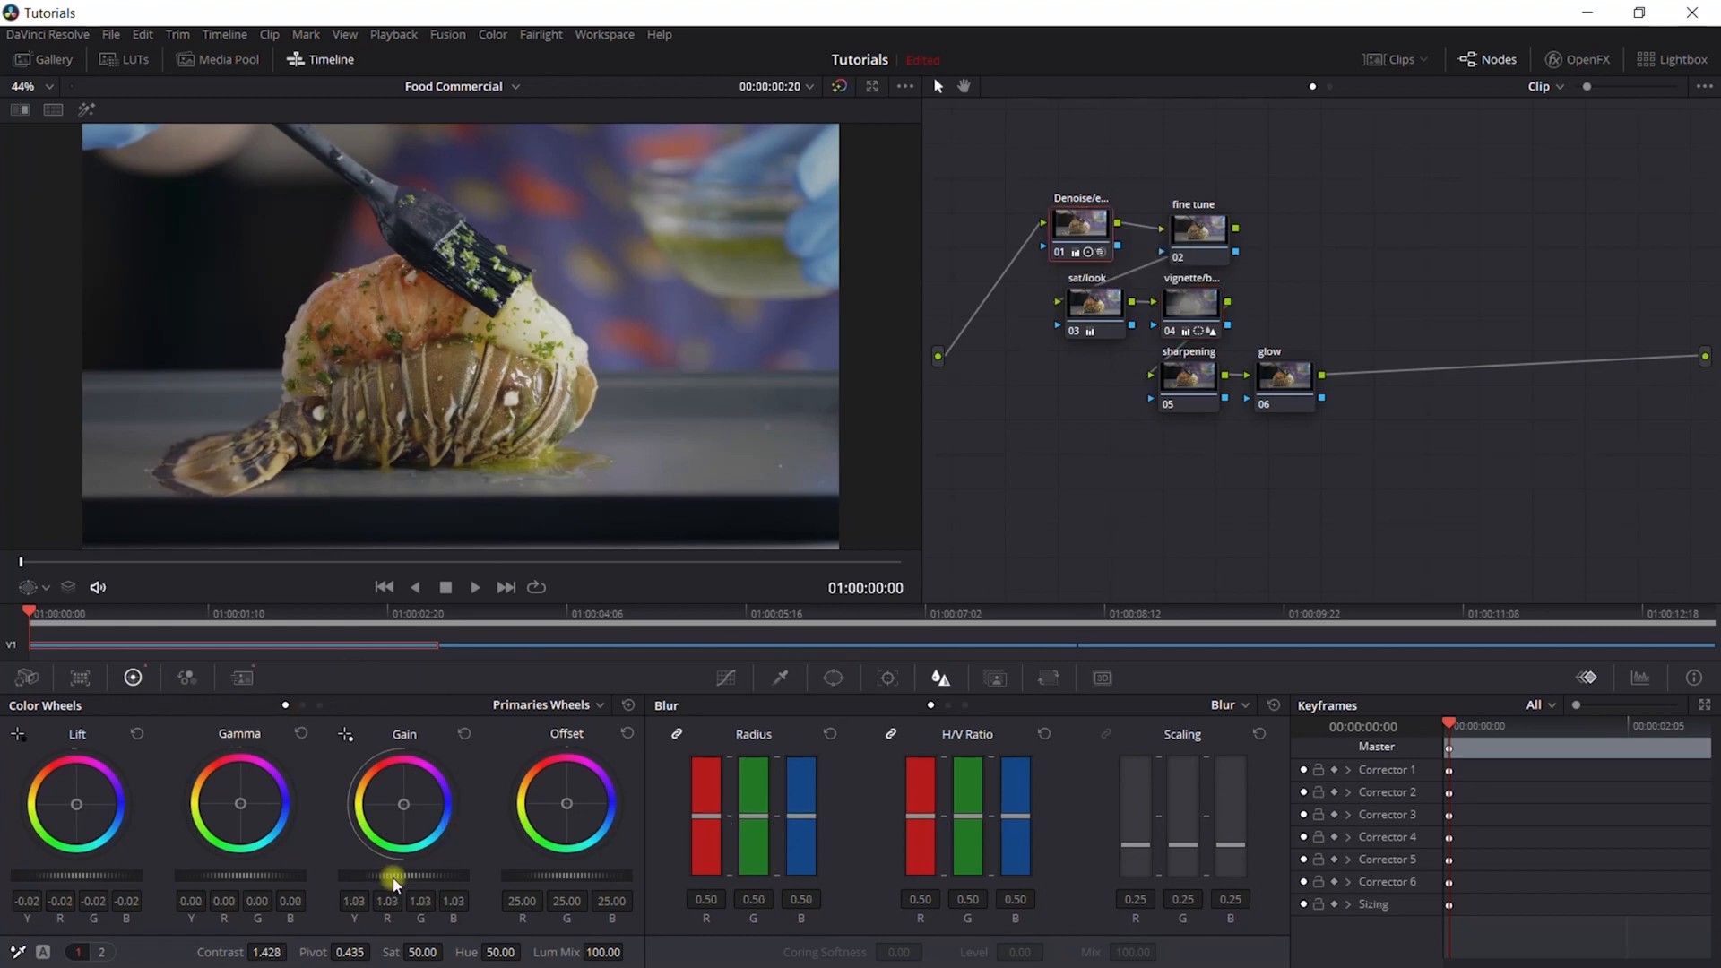
{"action": "left_click_drag", "start_coordinate": [394, 883], "coordinate": [431, 883]}
{"action": "left_click_drag", "start_coordinate": [245, 869], "coordinate": [271, 867]}
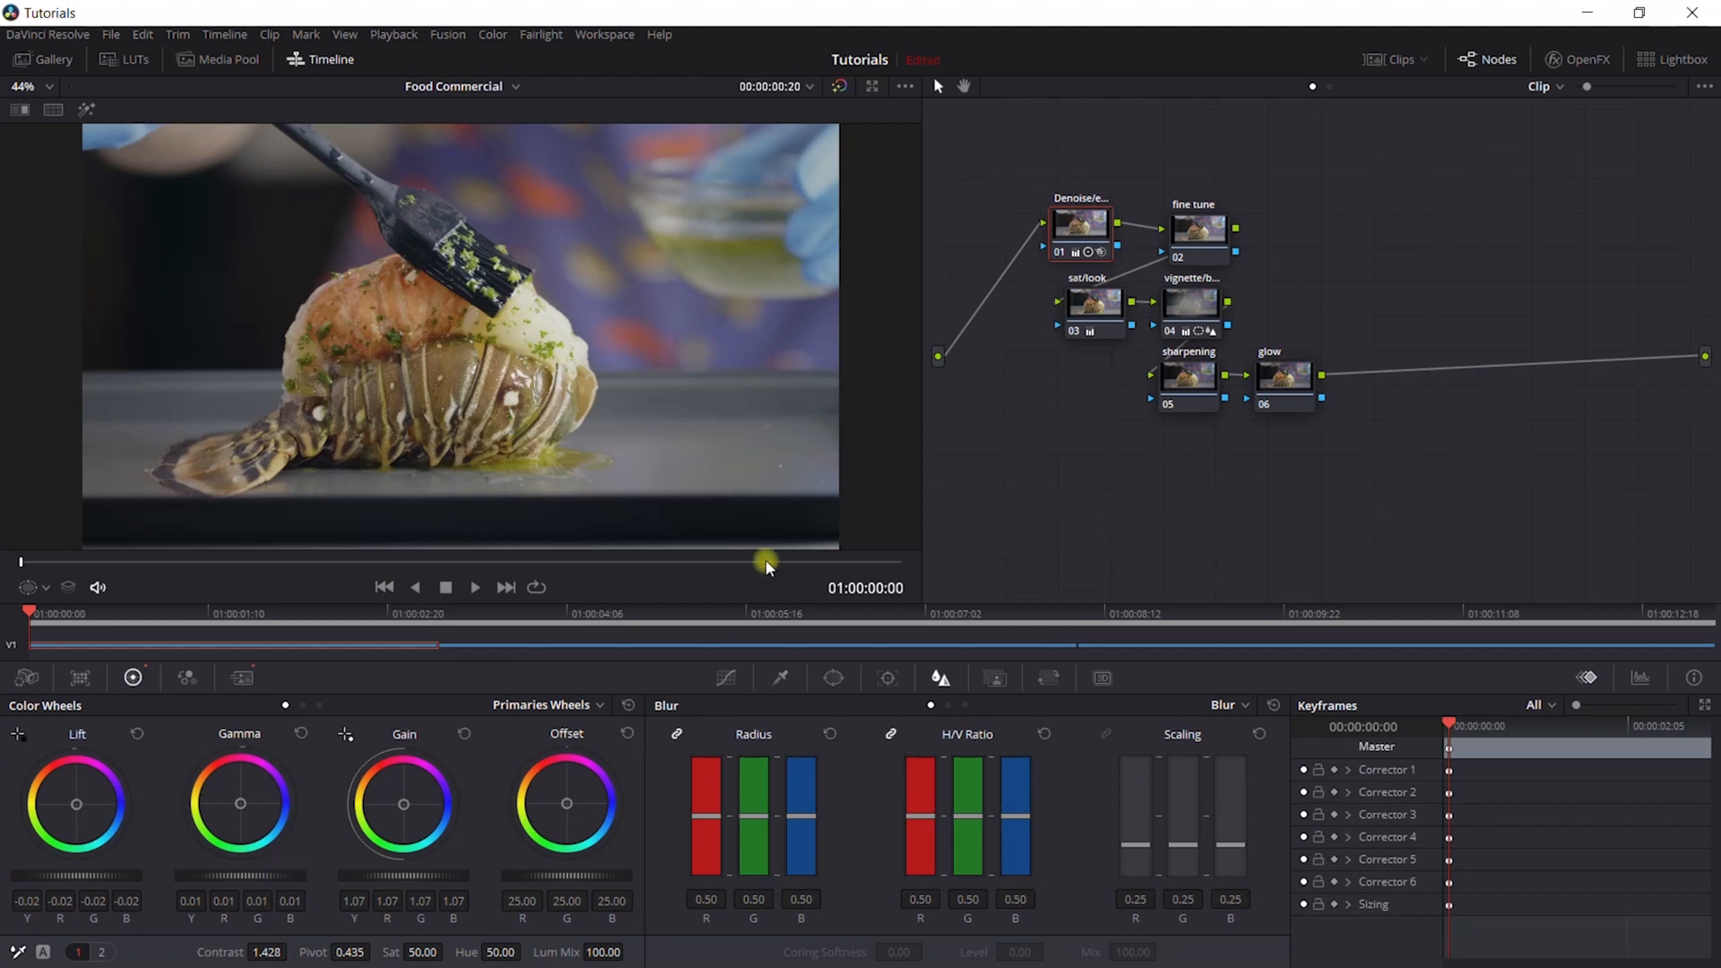
- Raise the sat/look node's saturation to 69.40 and compare the graded lobster clip with sushi reference clip 02
{"action": "left_click", "coordinate": [1094, 301]}
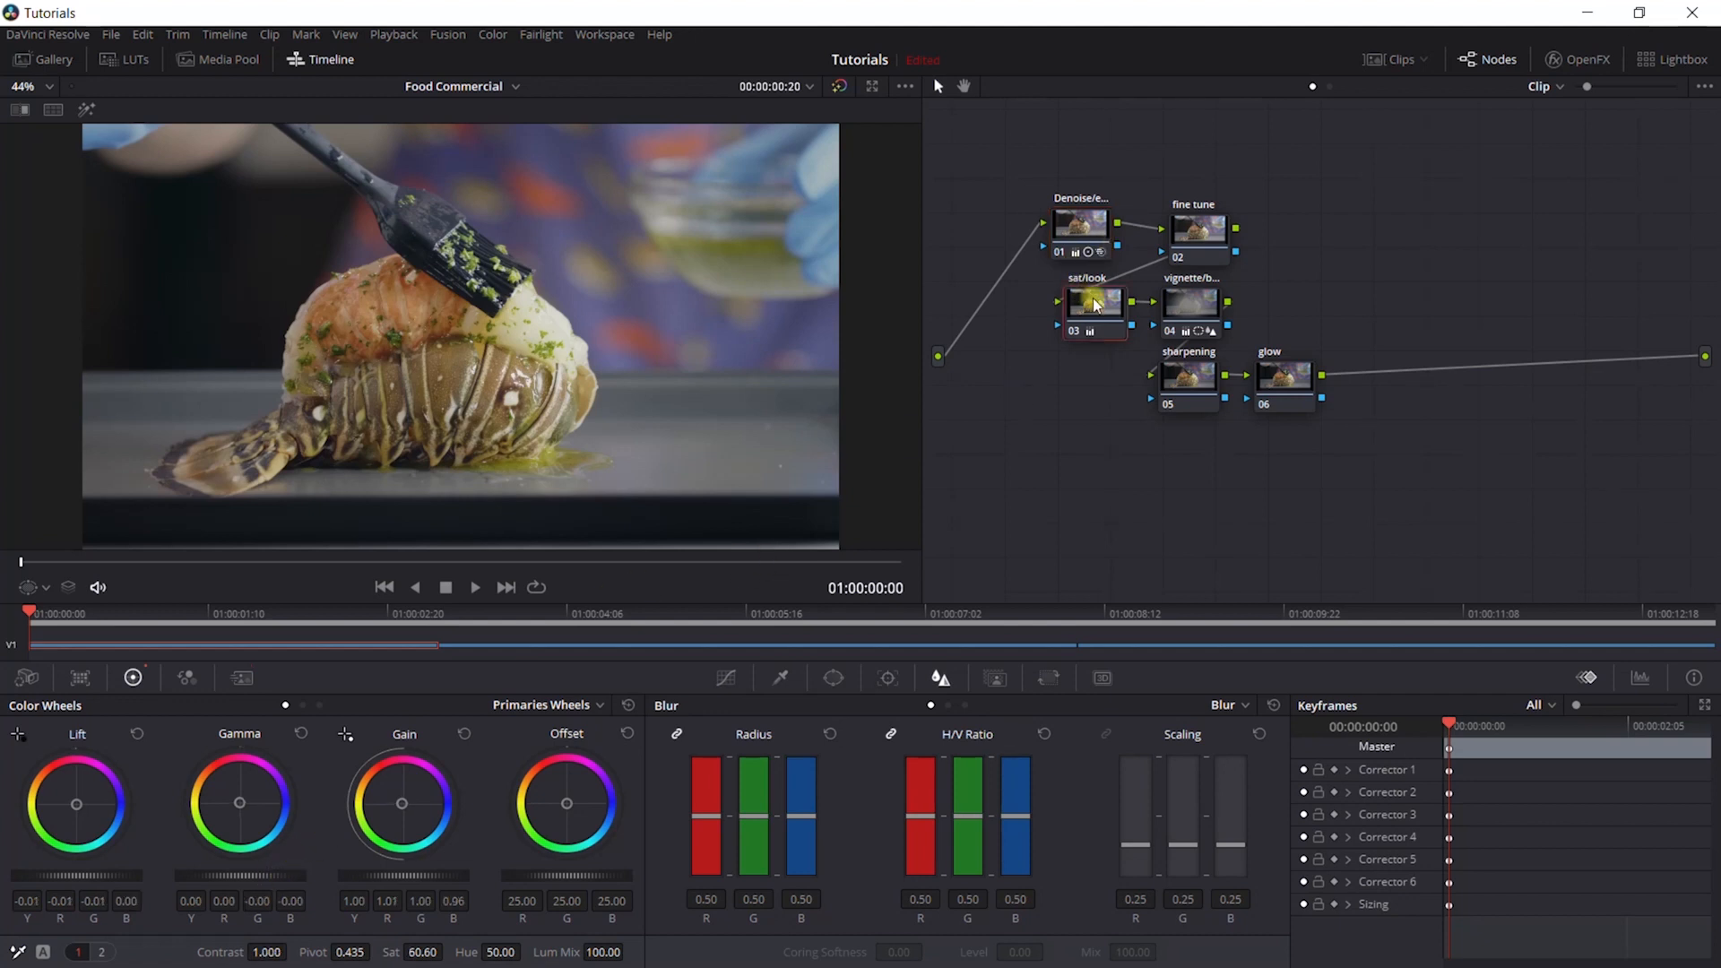
{"action": "left_click_drag", "start_coordinate": [402, 952], "coordinate": [421, 951]}
{"action": "left_click_drag", "start_coordinate": [882, 485], "coordinate": [898, 487]}
{"action": "left_click", "coordinate": [1414, 67]}
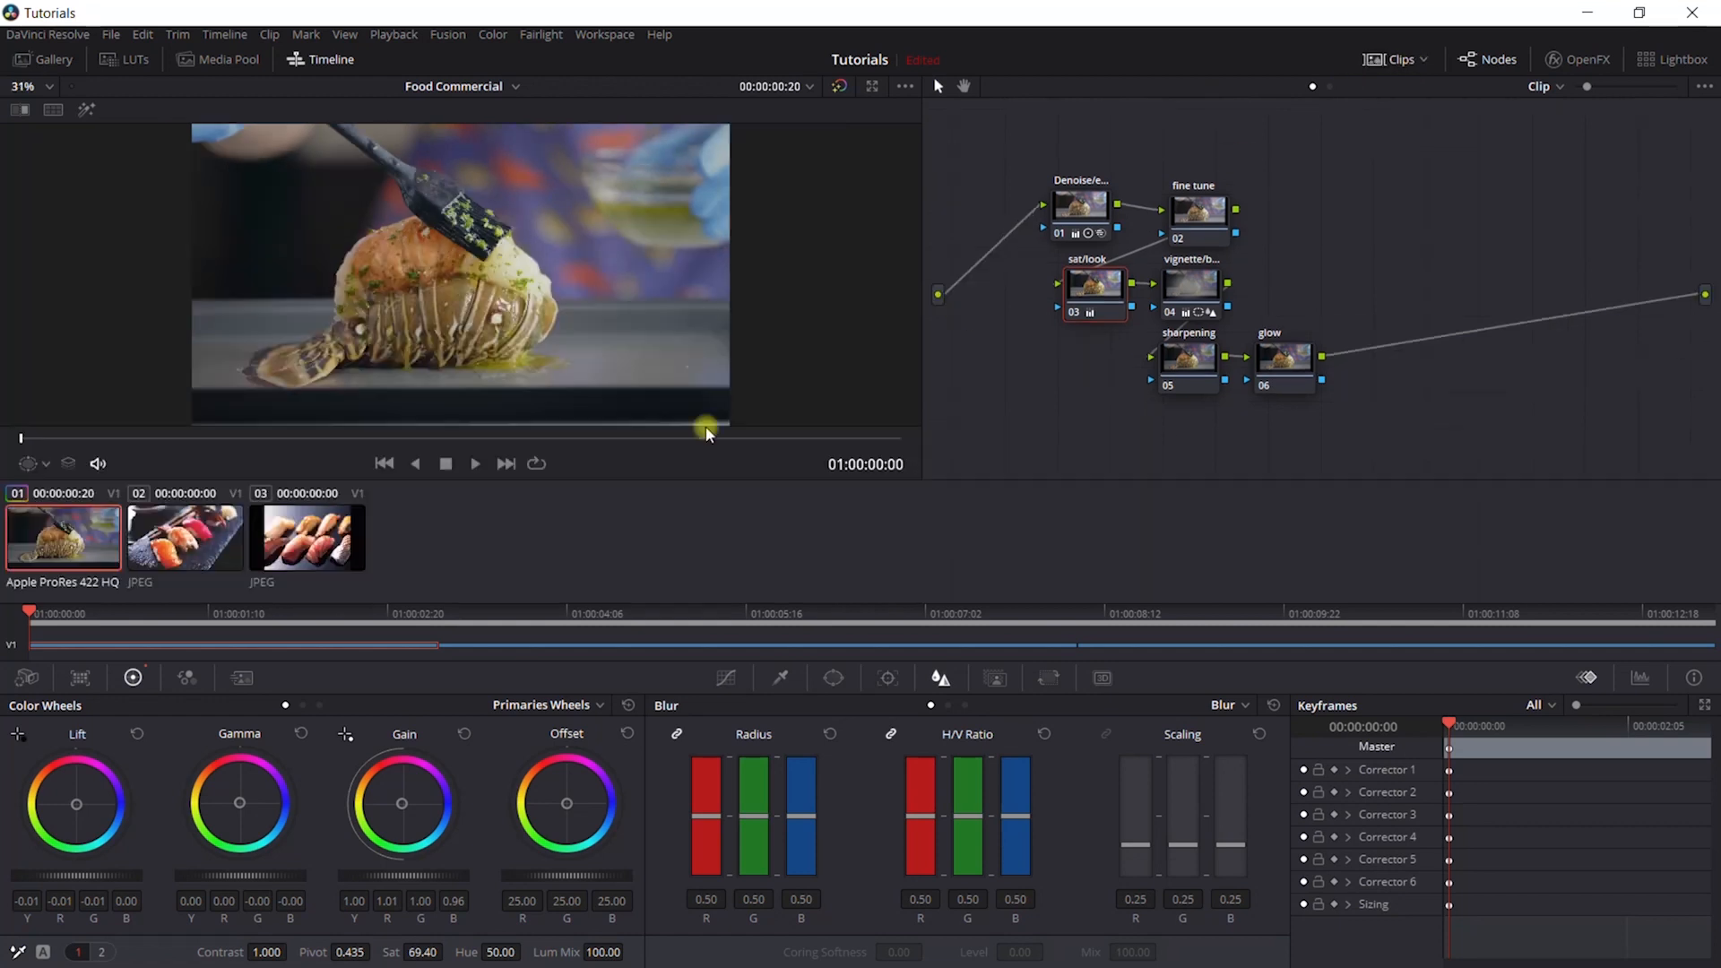
{"action": "left_click", "coordinate": [214, 561]}
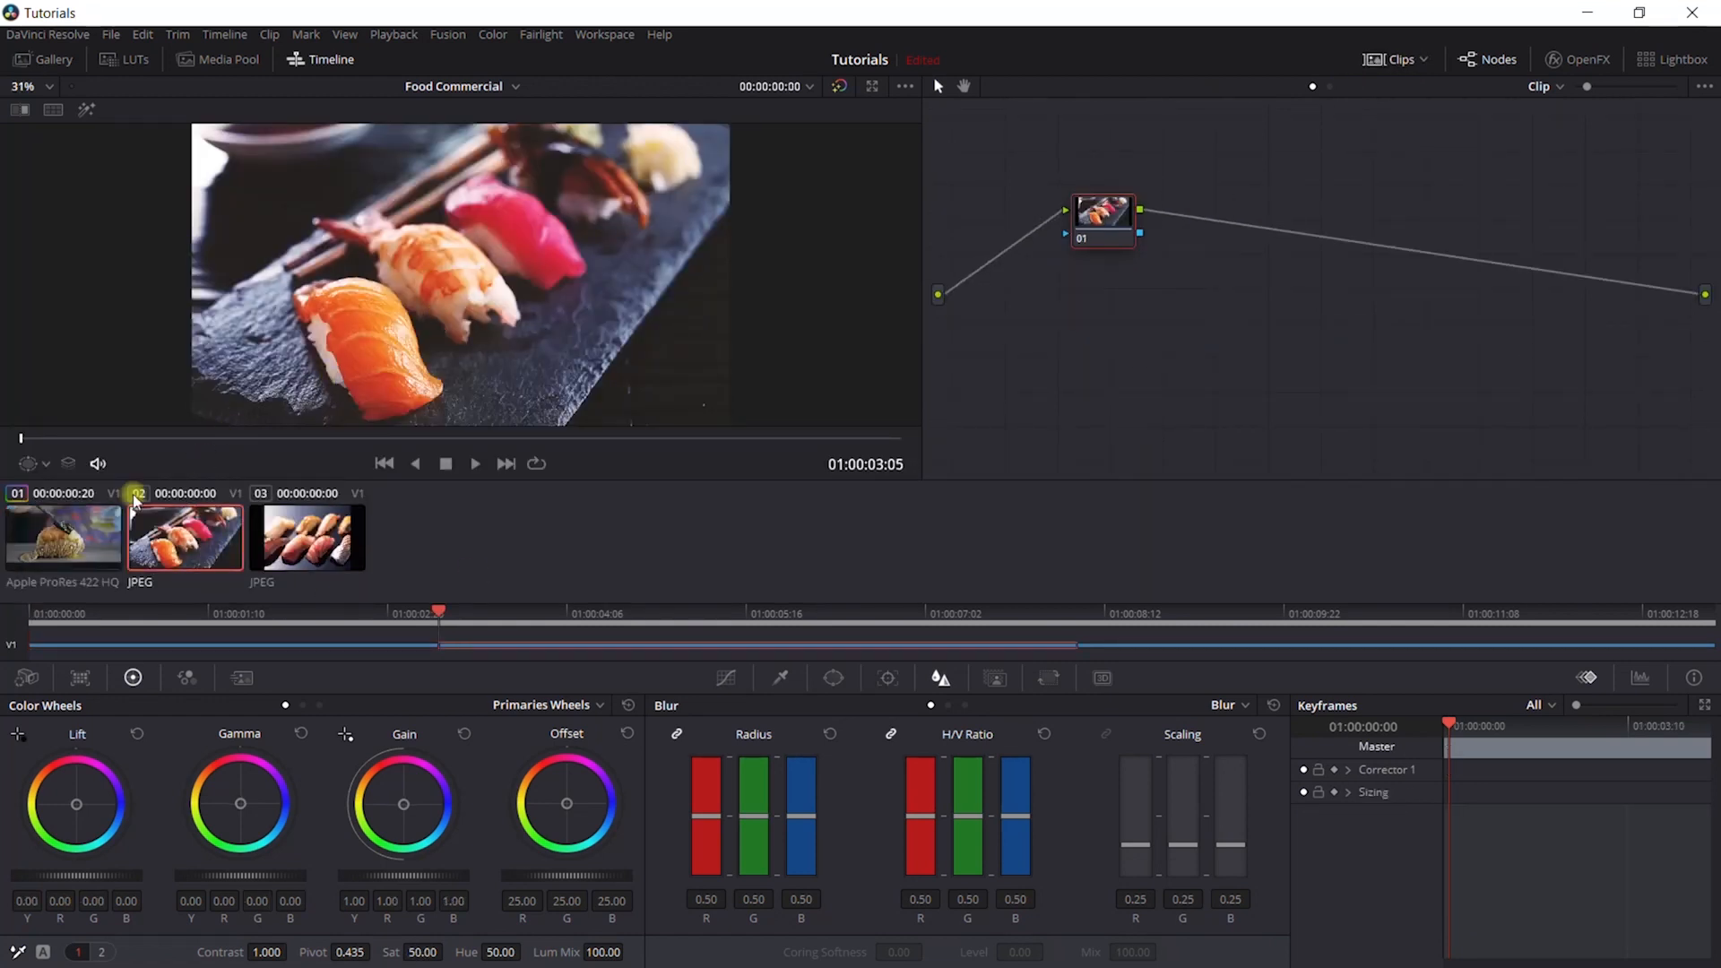
{"action": "left_click", "coordinate": [84, 536]}
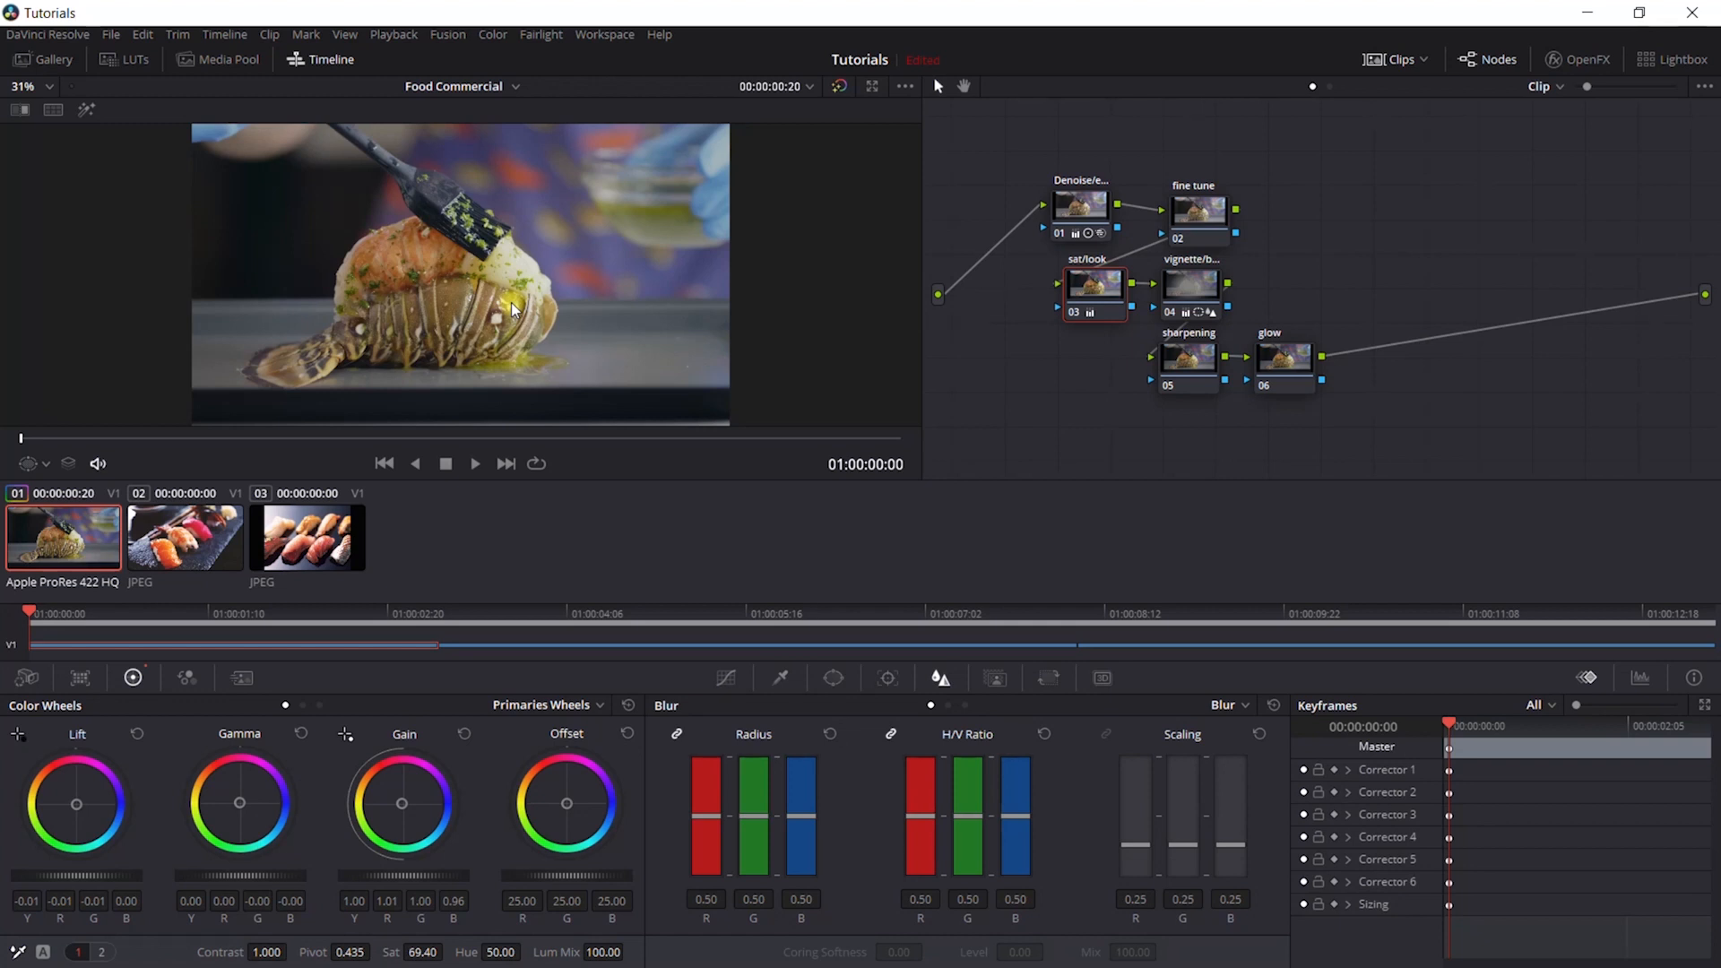
- Lower only the green channel of the sat/look node's gain to 0.93
{"action": "left_click", "coordinate": [304, 705]}
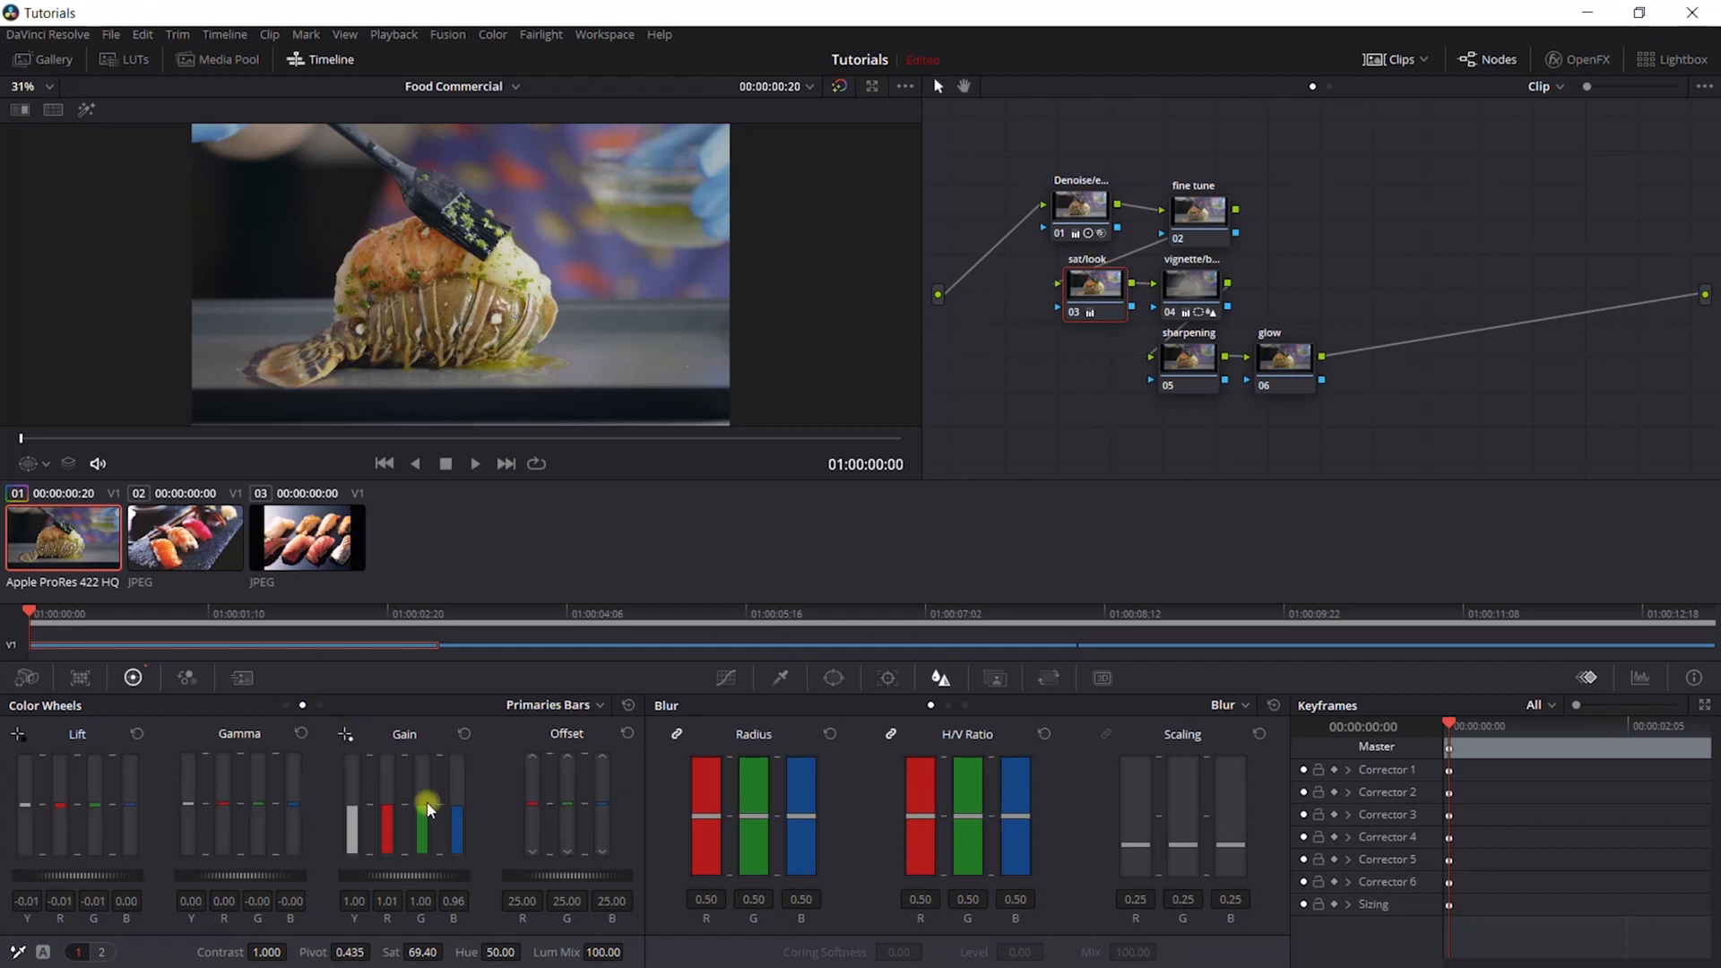
{"action": "left_click_drag", "start_coordinate": [427, 801], "coordinate": [422, 814]}
{"action": "left_click", "coordinate": [285, 706]}
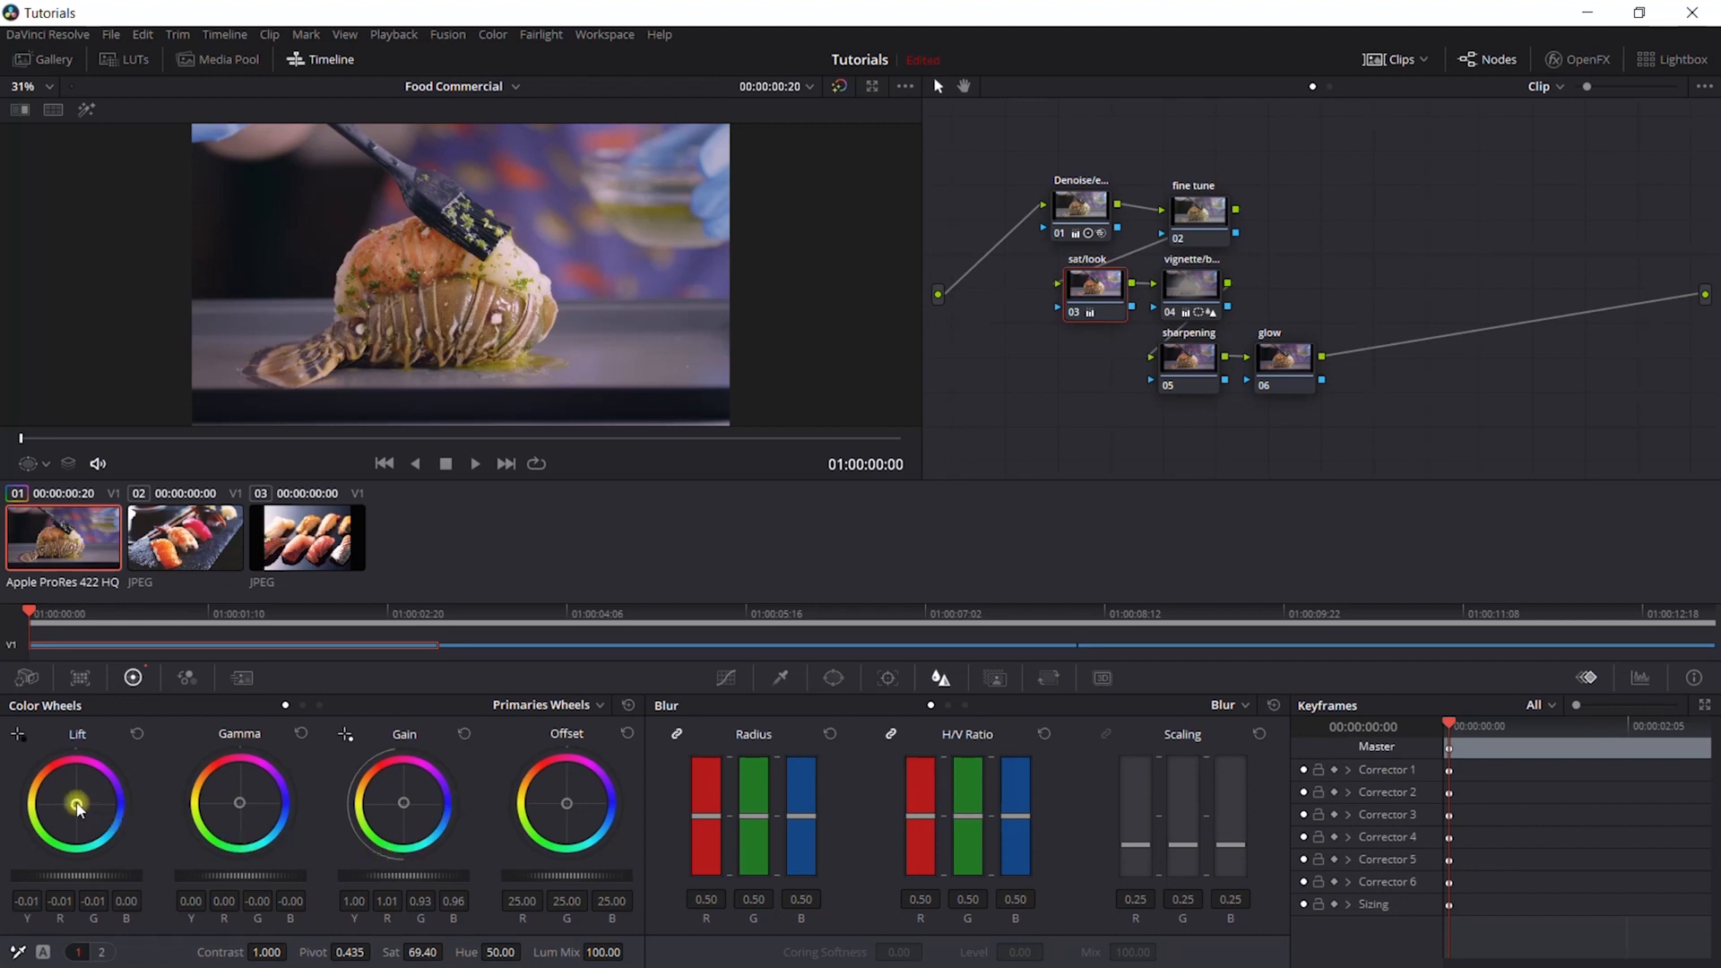
- Shift the sat/look node's lift to blue 0.01 and its gamma to red 0.01 and blue -0.01, and hide the clip thumbnails
{"action": "left_click_drag", "start_coordinate": [79, 808], "coordinate": [85, 808]}
{"action": "mouse_move", "coordinate": [240, 801]}
{"action": "left_mouse_down"}
{"action": "mouse_move", "coordinate": [229, 789]}
{"action": "mouse_move", "coordinate": [239, 803]}
{"action": "left_mouse_up"}
{"action": "mouse_move", "coordinate": [1201, 285]}
{"action": "left_click", "coordinate": [1396, 65]}
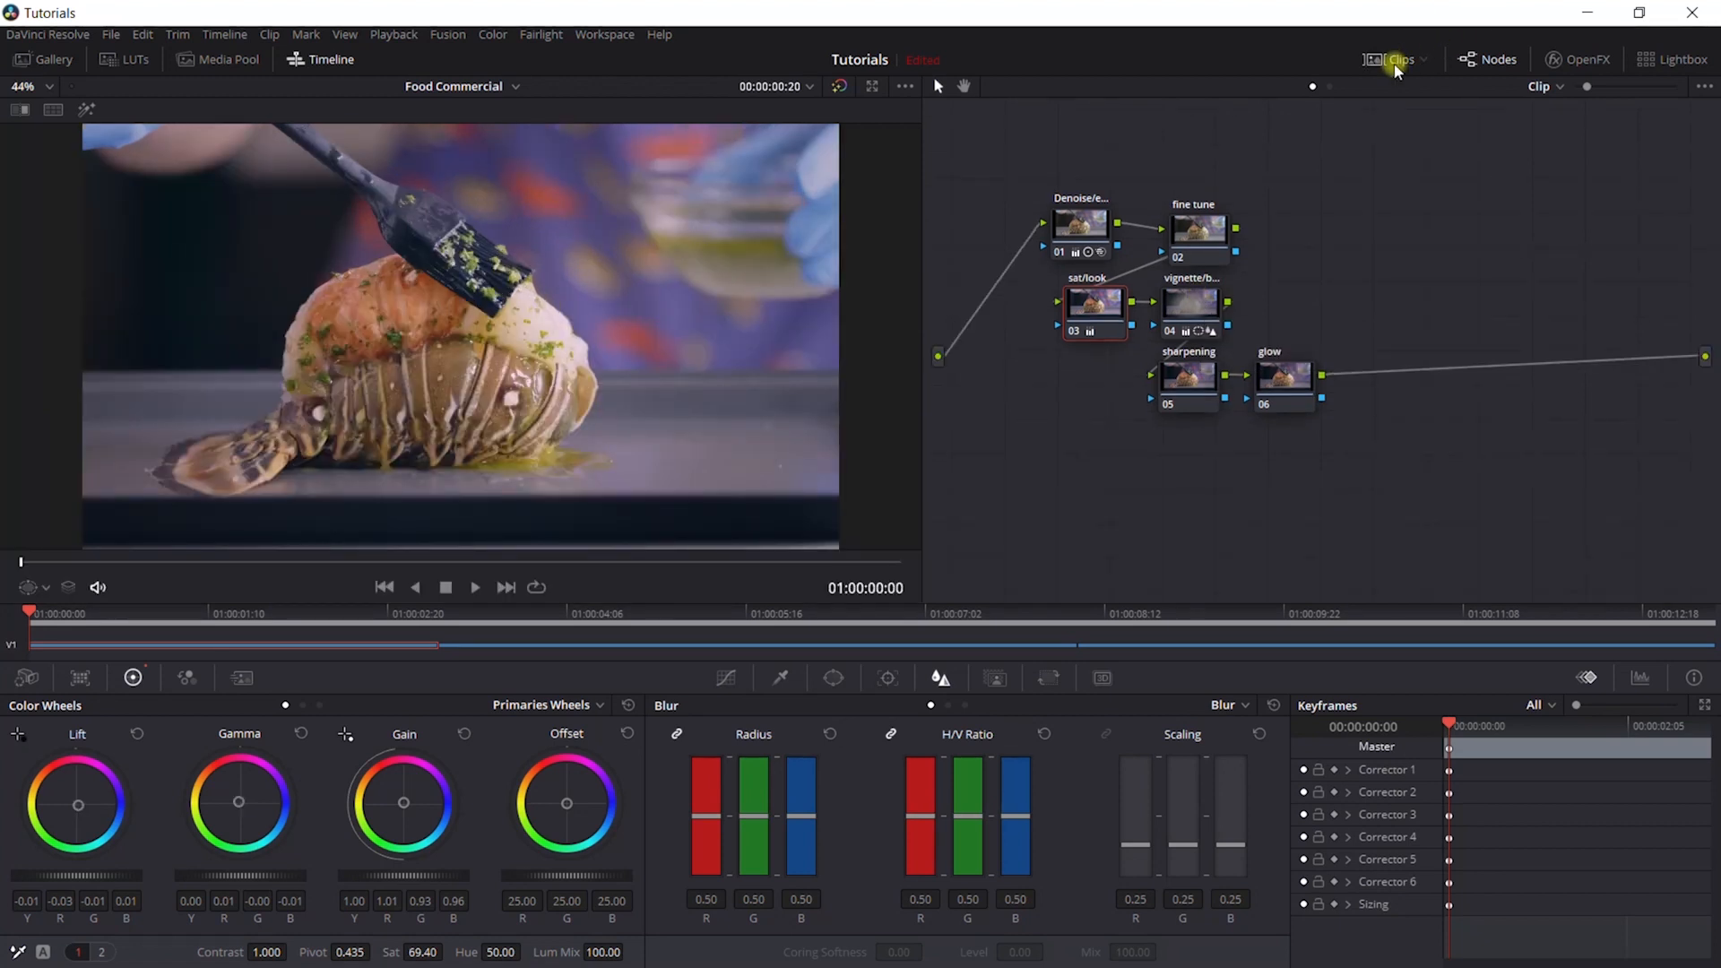
- Set the vignette node's saturation to 37.60, gain to 0.76 and gamma to -0.03, and enlarge its elliptical window slightly
{"action": "left_click", "coordinate": [1185, 307]}
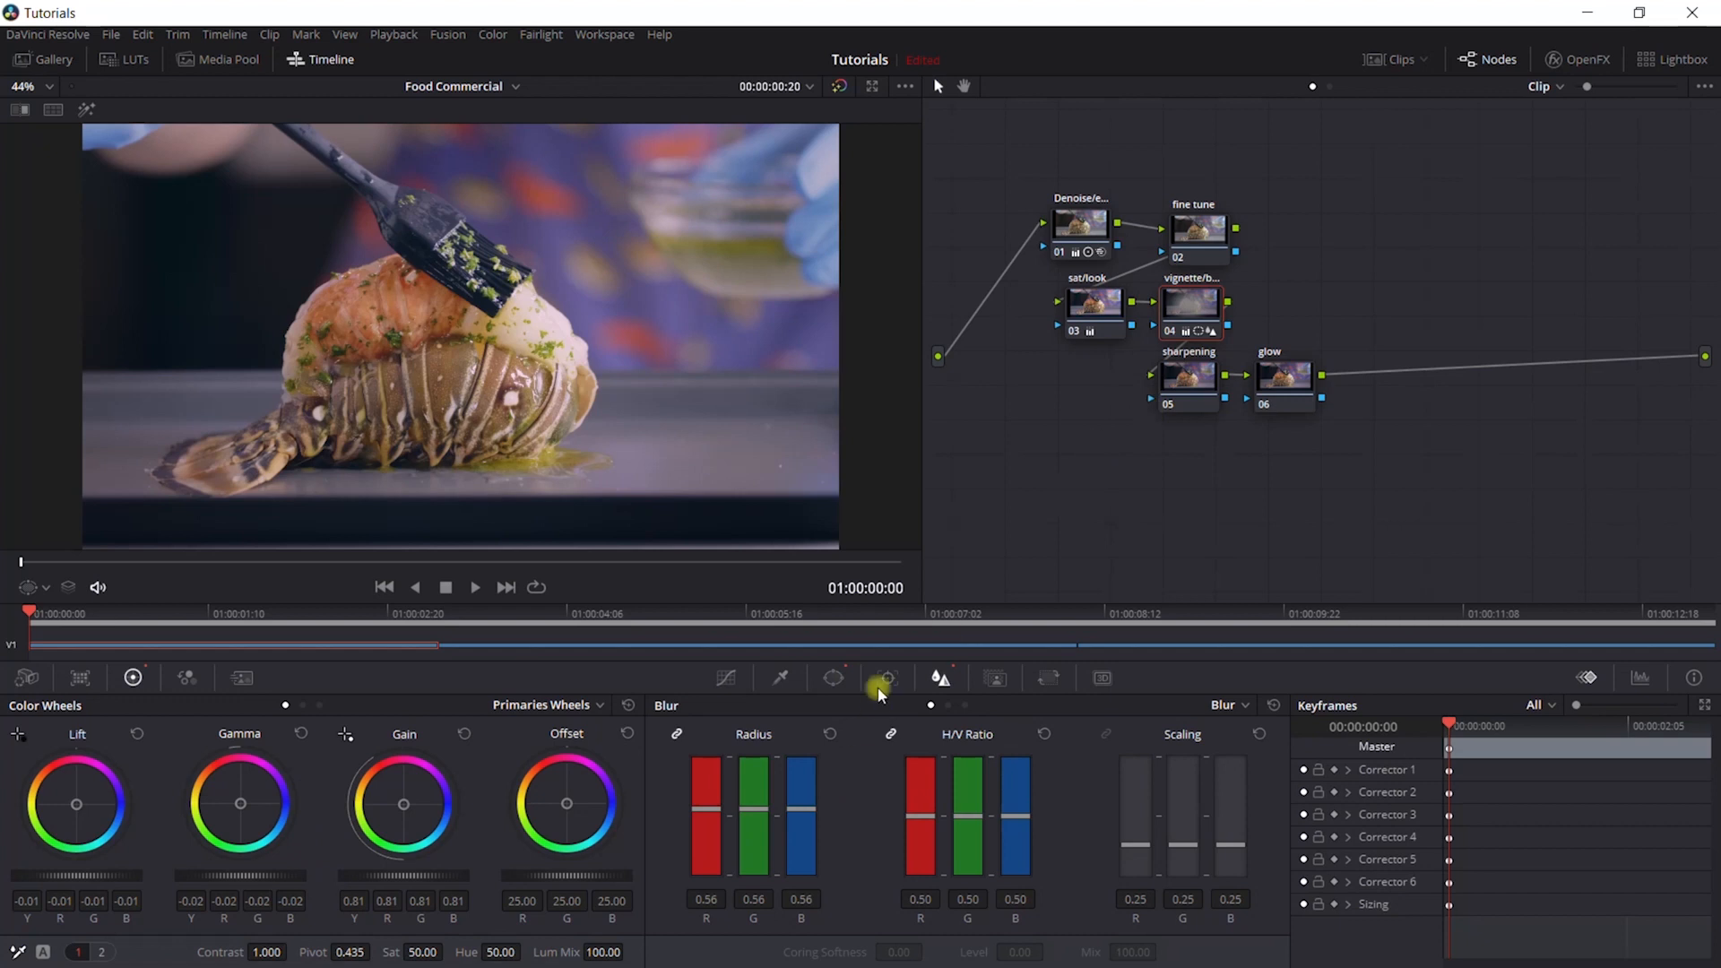
{"action": "left_click", "coordinate": [840, 681]}
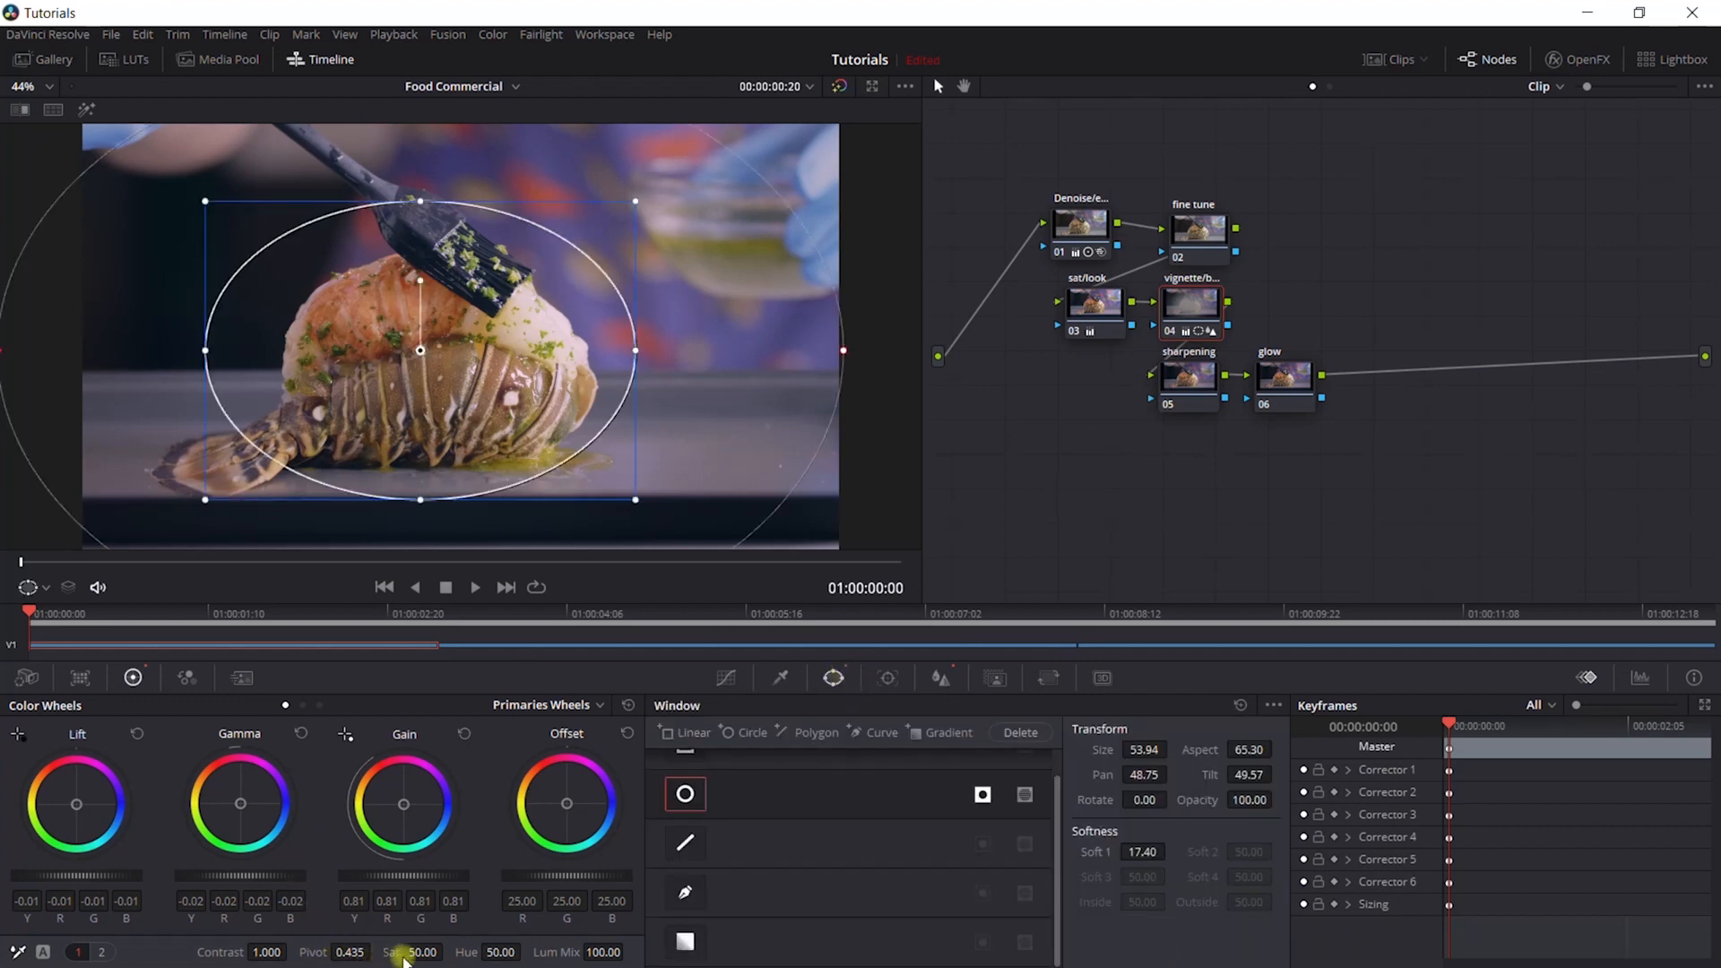
{"action": "left_click_drag", "start_coordinate": [421, 955], "coordinate": [411, 954]}
{"action": "left_click_drag", "start_coordinate": [807, 497], "coordinate": [737, 541]}
{"action": "left_click_drag", "start_coordinate": [400, 872], "coordinate": [356, 876]}
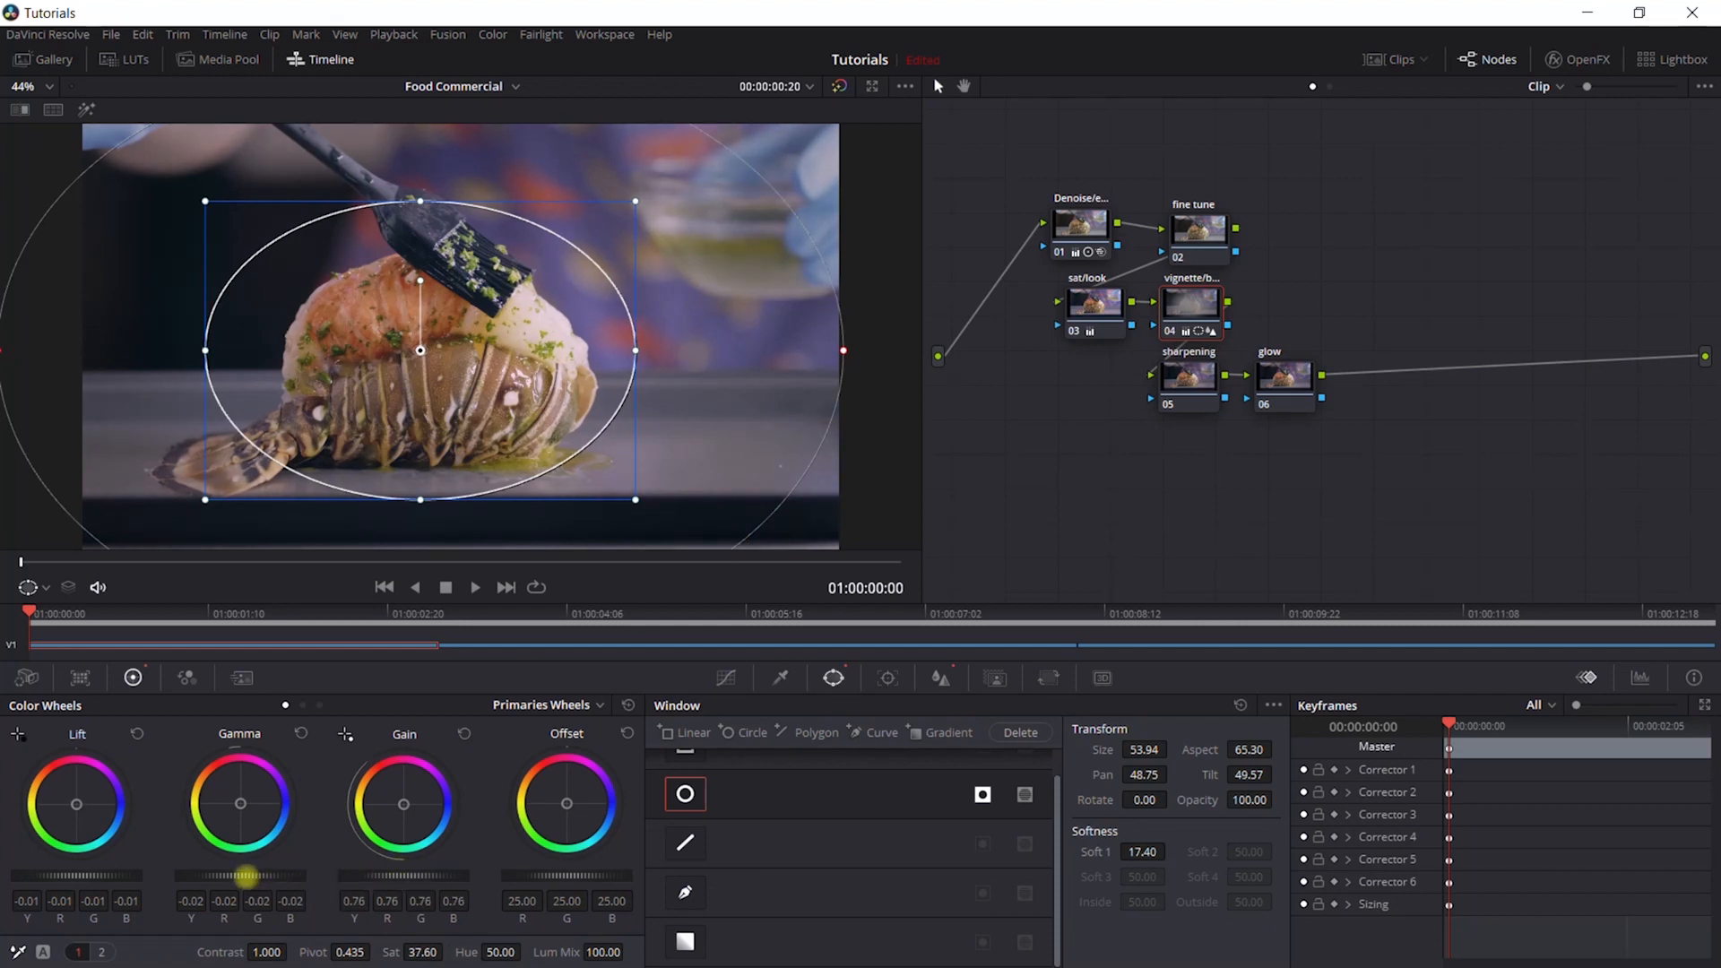
{"action": "left_click_drag", "start_coordinate": [232, 872], "coordinate": [208, 872]}
{"action": "left_click_drag", "start_coordinate": [635, 201], "coordinate": [692, 195]}
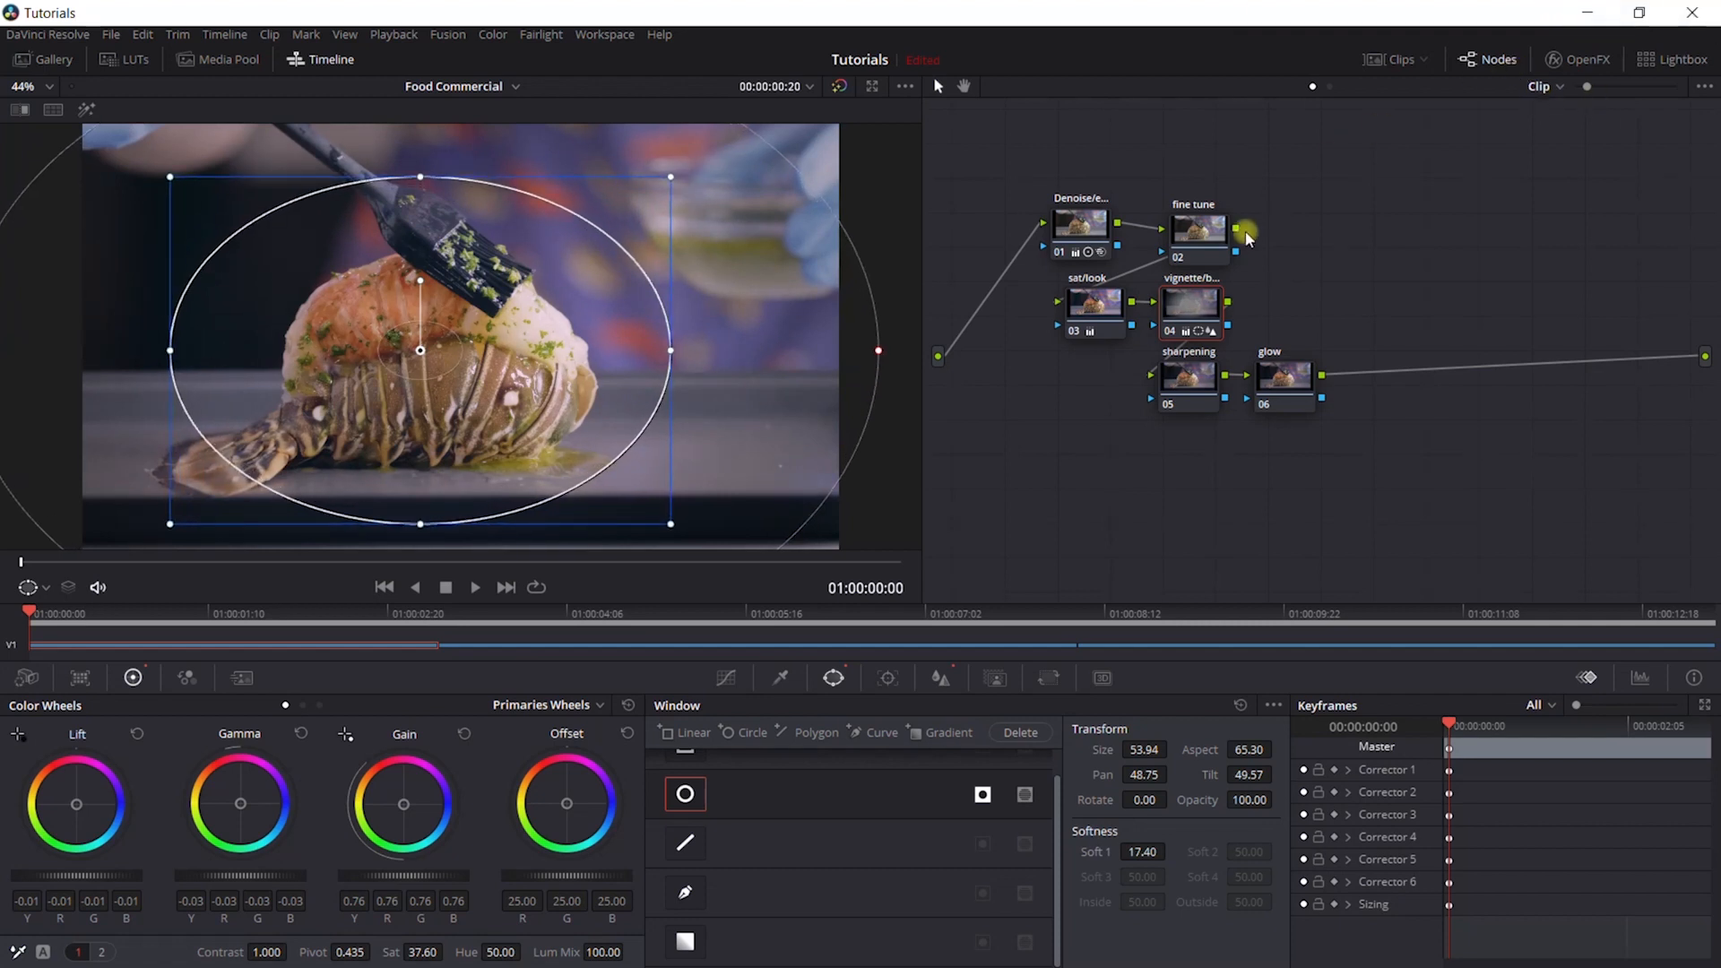
- Sharpen the image on the sharpening node by setting the Sharpen radius to 0.42 on all channels
{"action": "left_click", "coordinate": [1198, 381]}
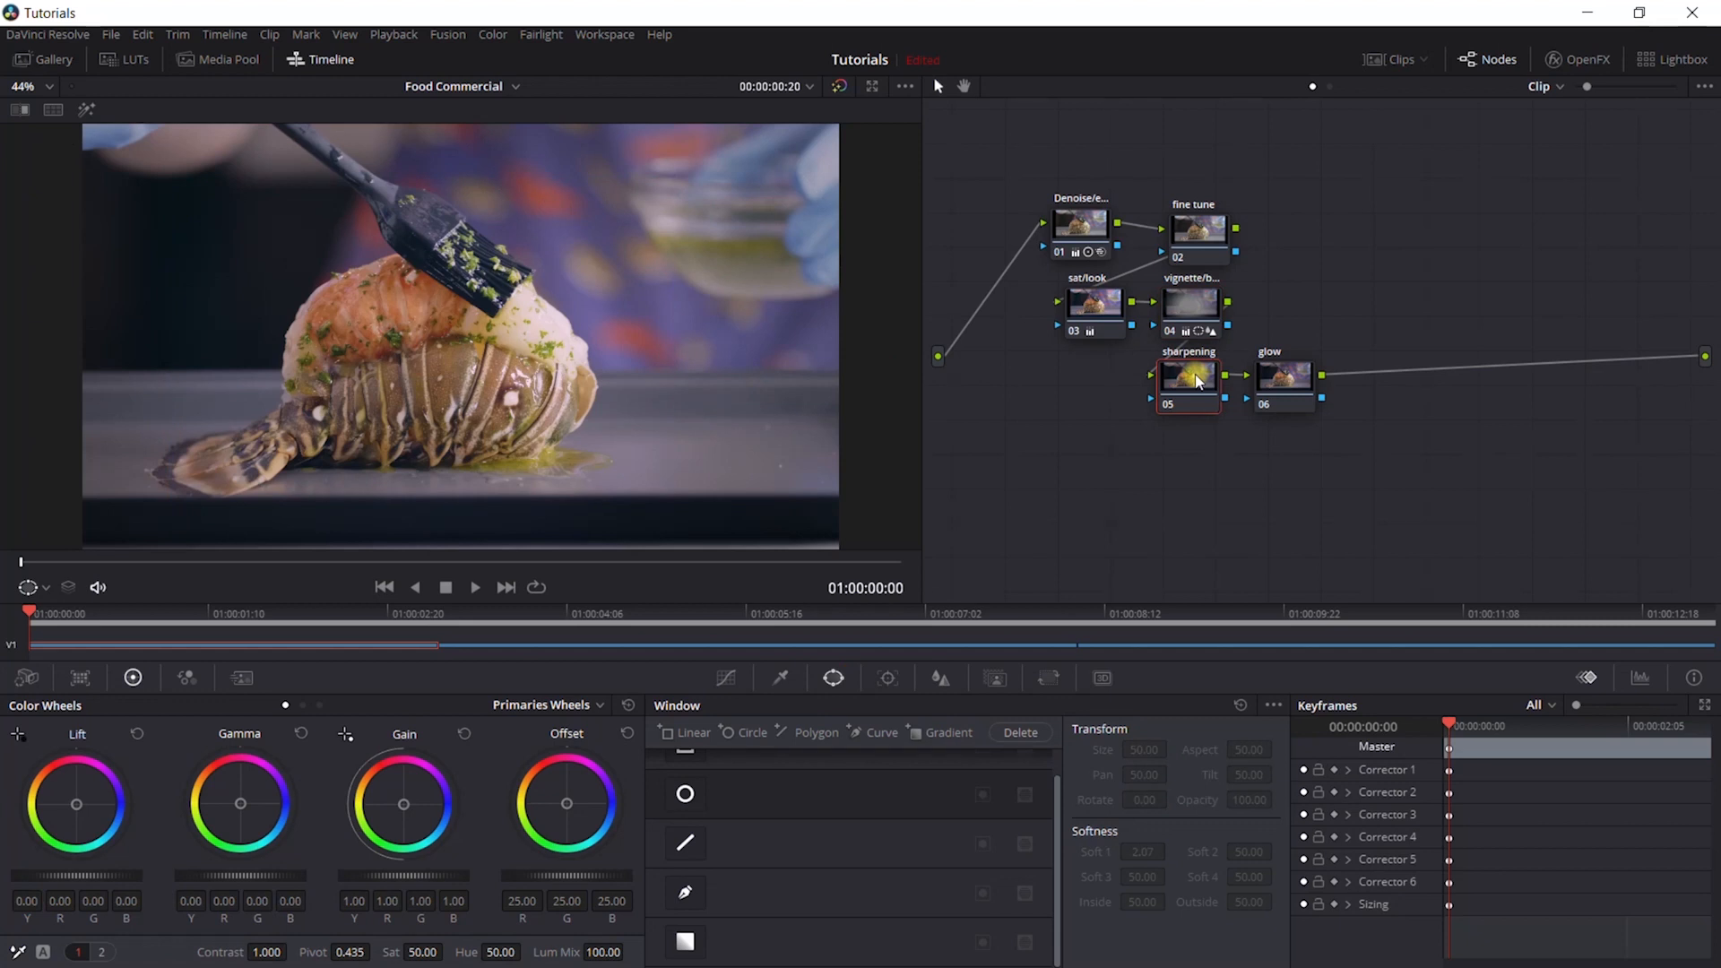
{"action": "left_click", "coordinate": [942, 682]}
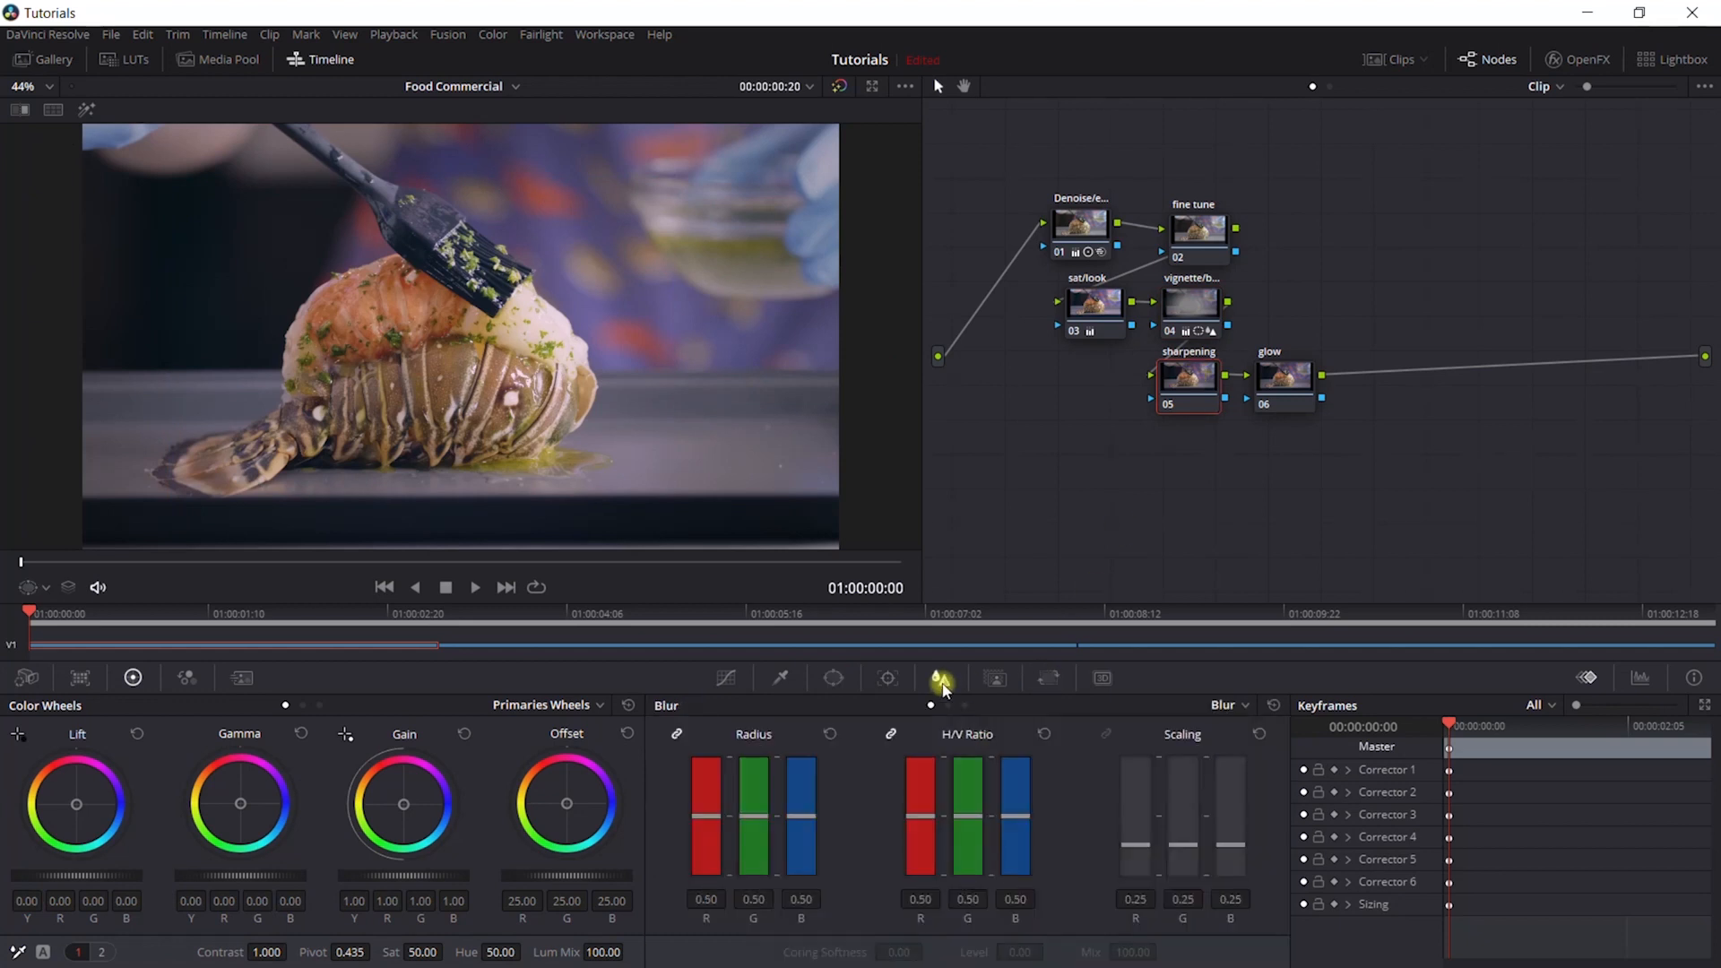
{"action": "left_click", "coordinate": [1236, 706]}
{"action": "left_click", "coordinate": [1255, 750]}
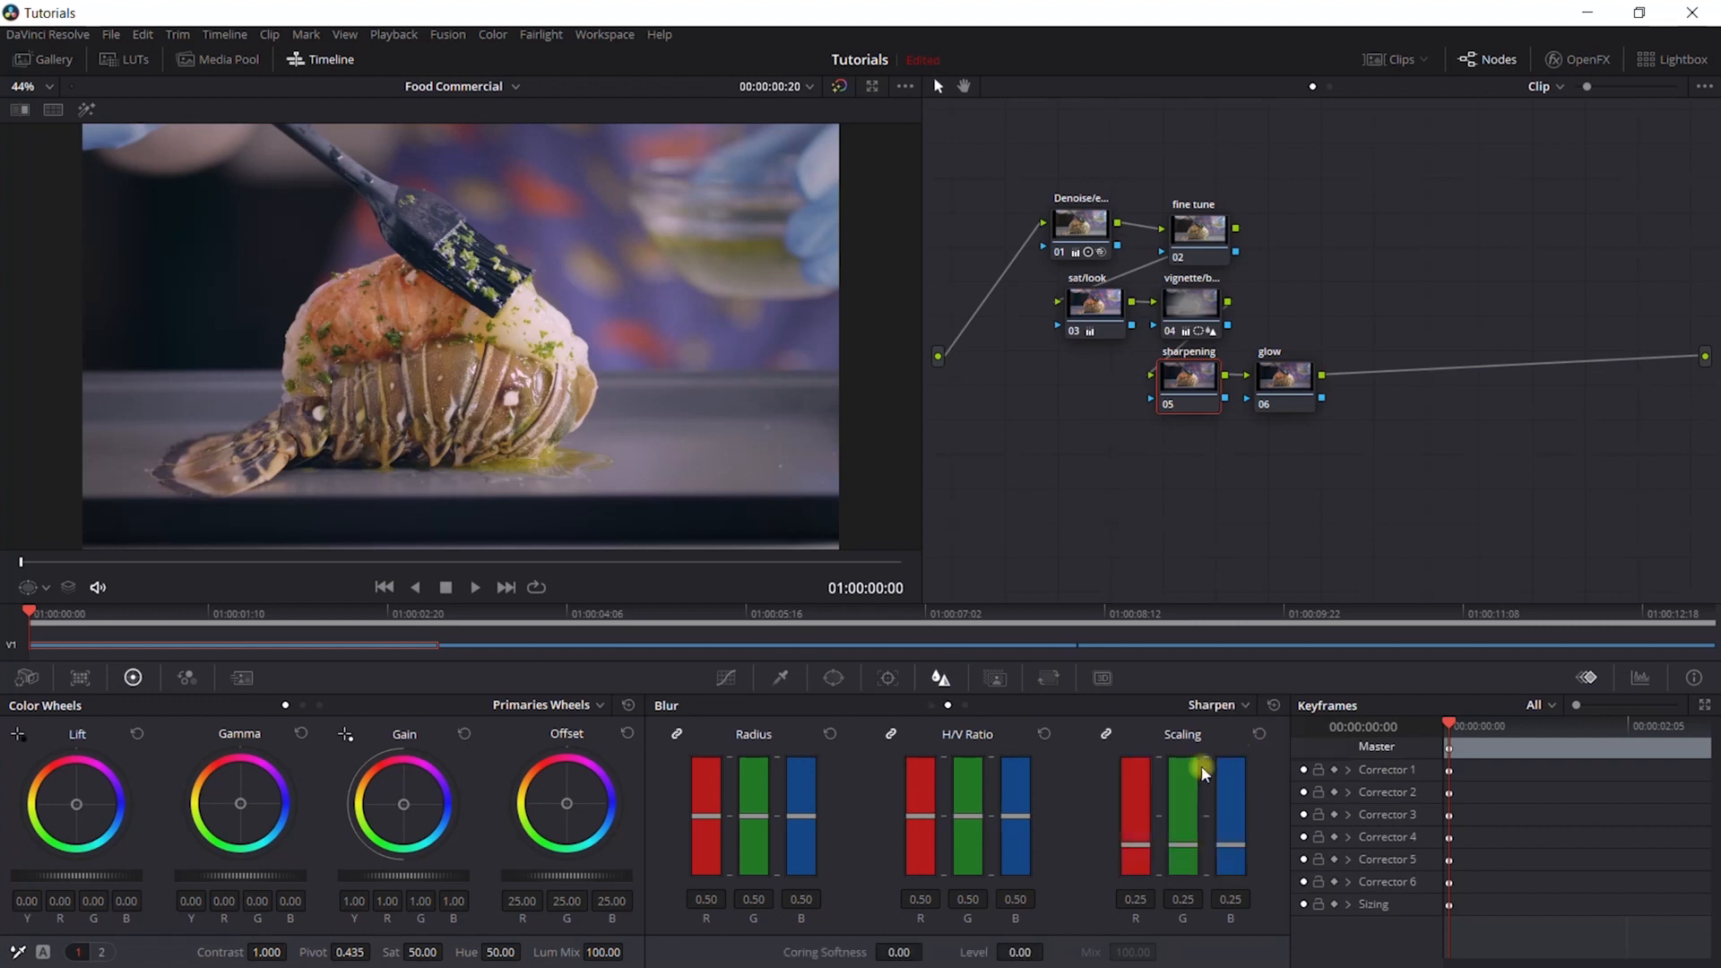
{"action": "left_click_drag", "start_coordinate": [708, 814], "coordinate": [708, 835]}
{"action": "left_click_drag", "start_coordinate": [703, 904], "coordinate": [703, 914]}
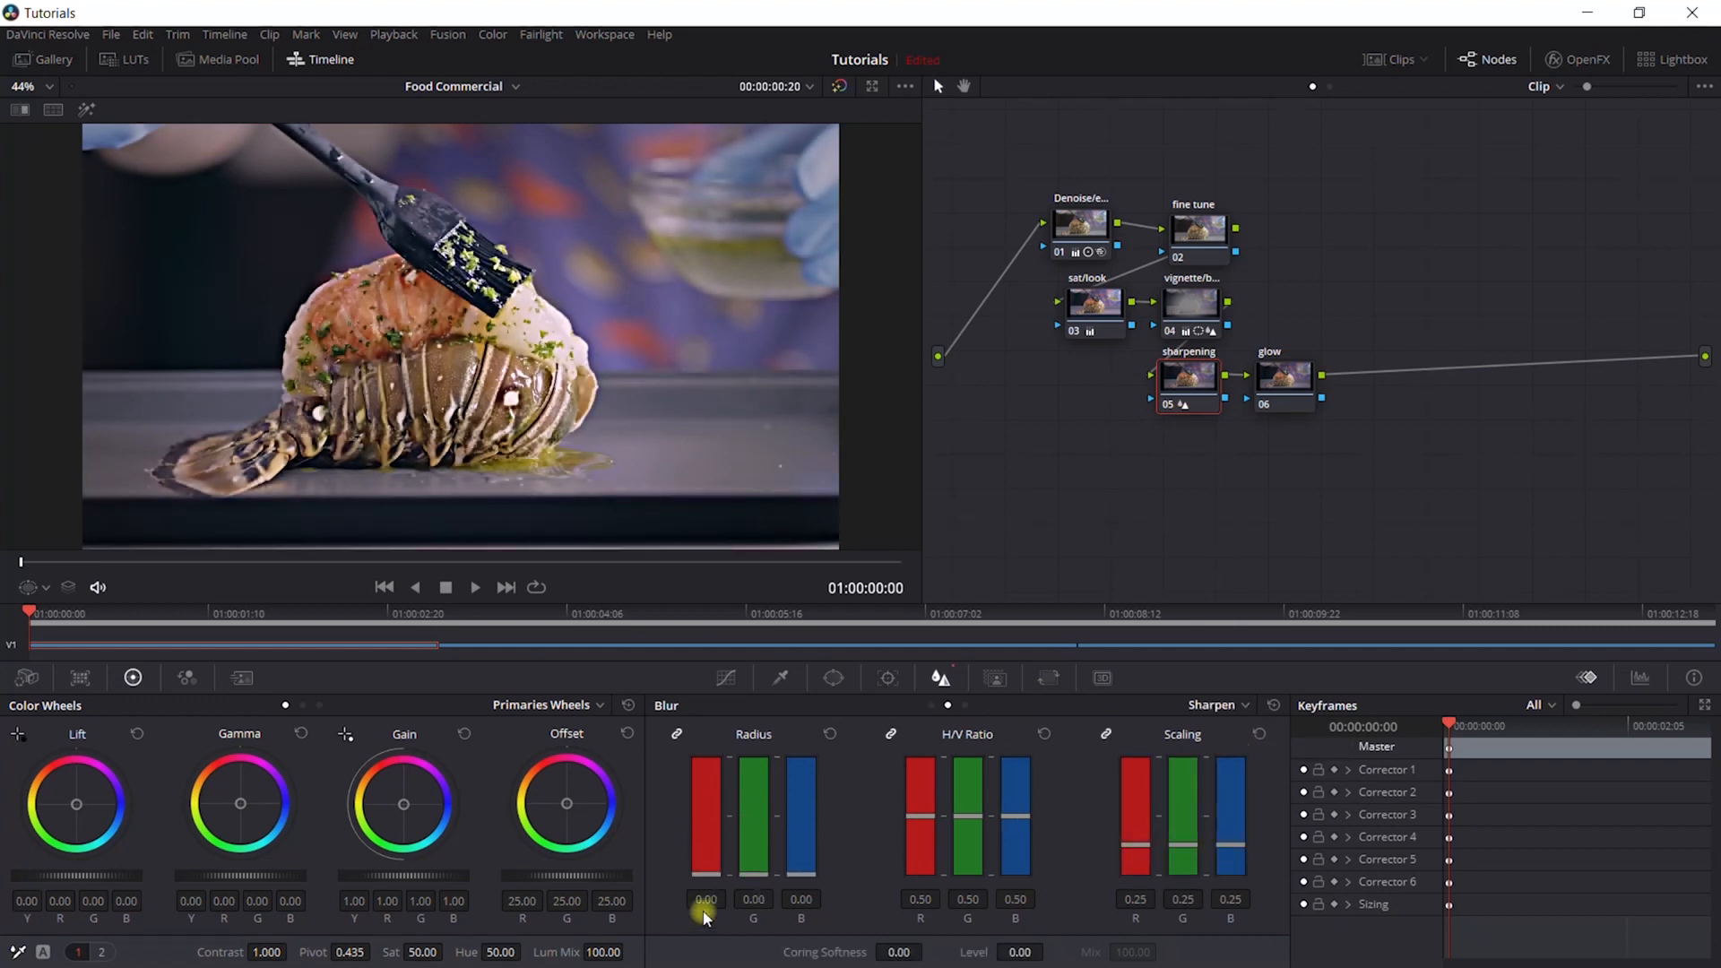
{"action": "mouse_move", "coordinate": [696, 851]}
{"action": "left_mouse_down"}
{"action": "mouse_move", "coordinate": [699, 815]}
{"action": "mouse_move", "coordinate": [704, 869]}
{"action": "mouse_move", "coordinate": [708, 833]}
{"action": "left_mouse_up"}
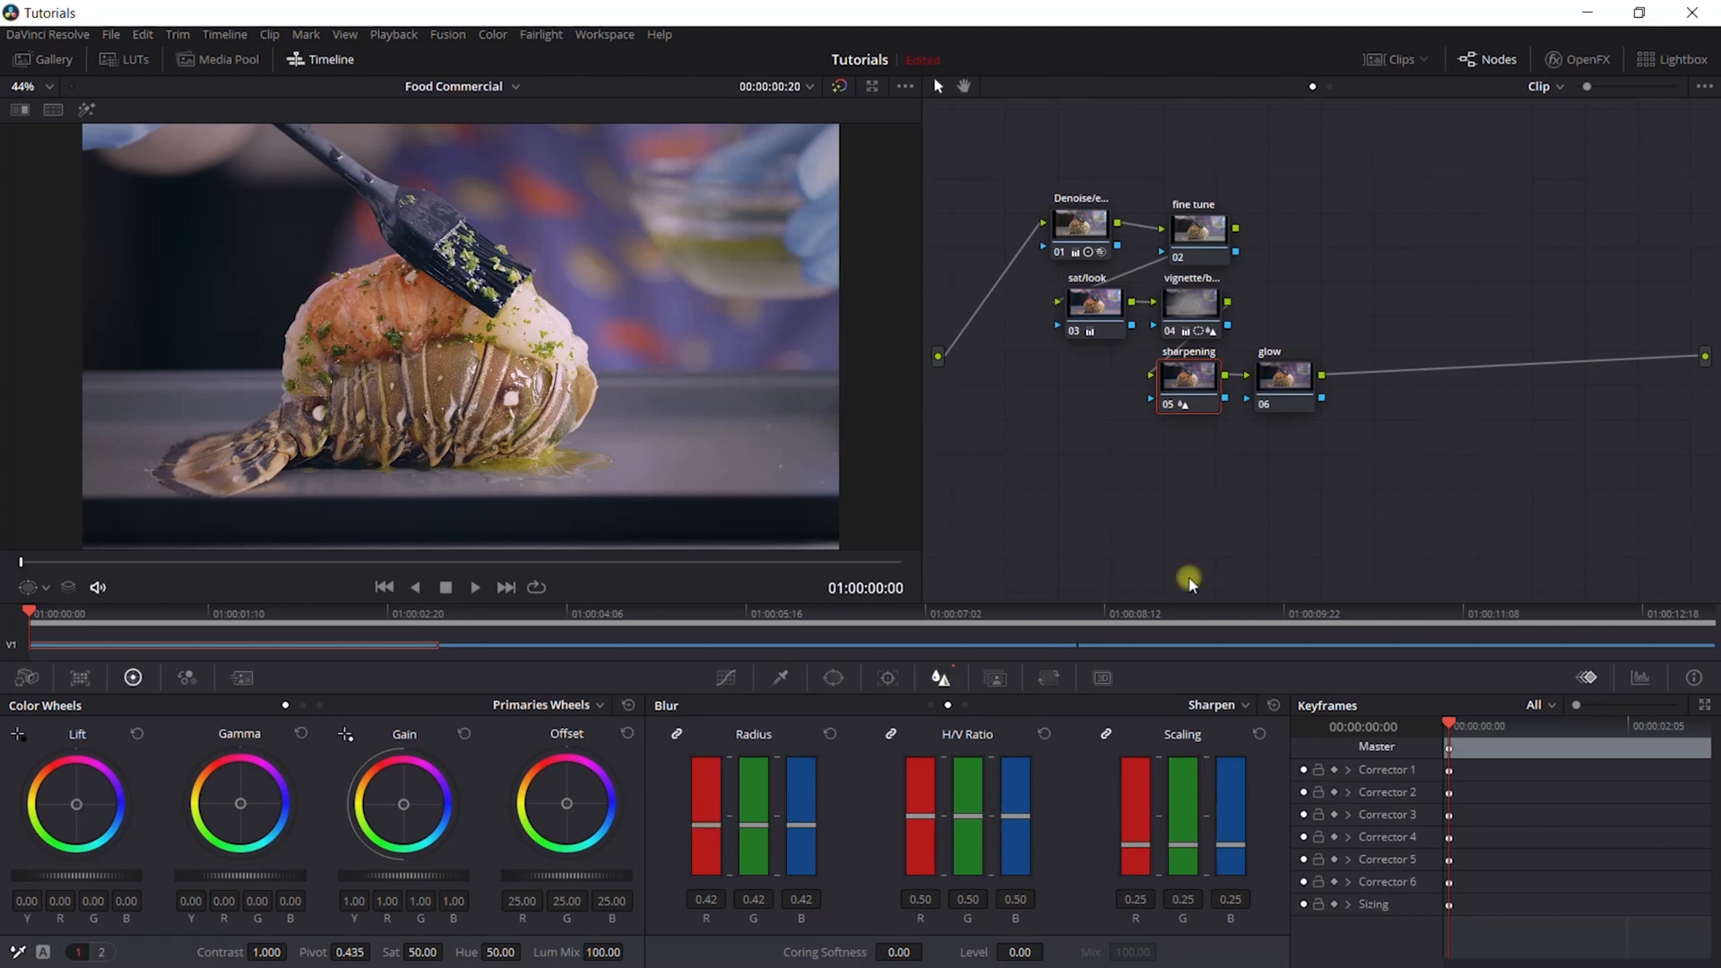
- Search the effects library for "glow" and apply the ResolveFX Glow effect to the glow node
{"action": "left_click", "coordinate": [1288, 379]}
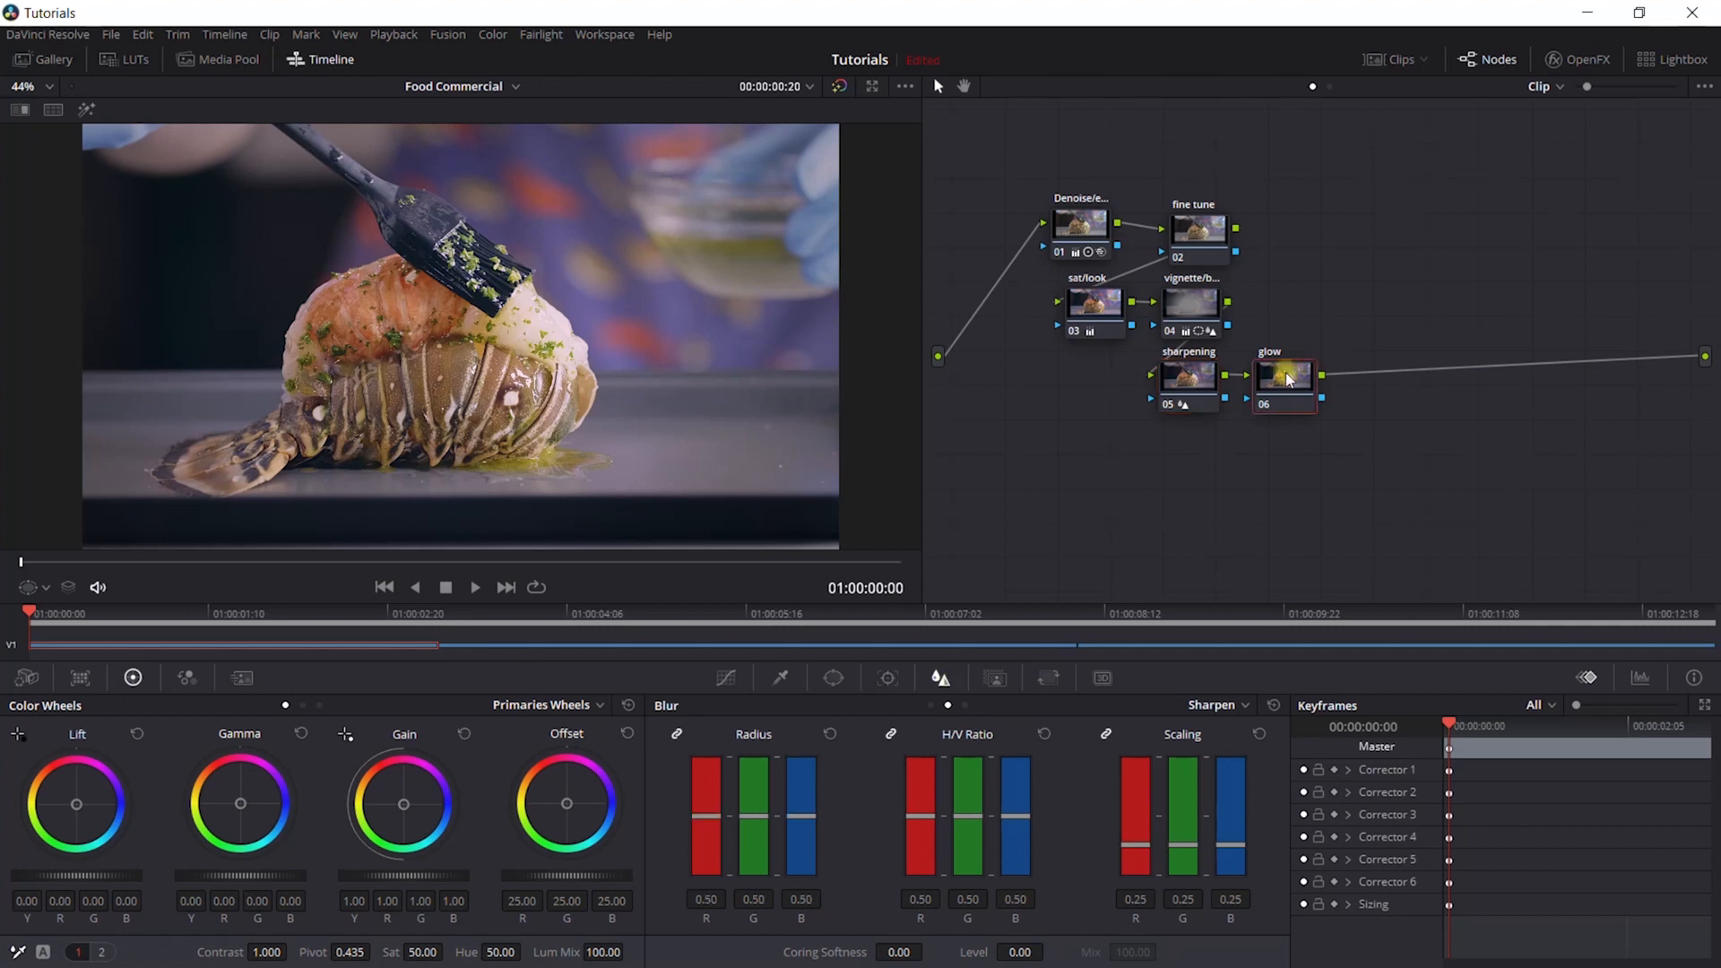
{"action": "left_click", "coordinate": [1581, 60]}
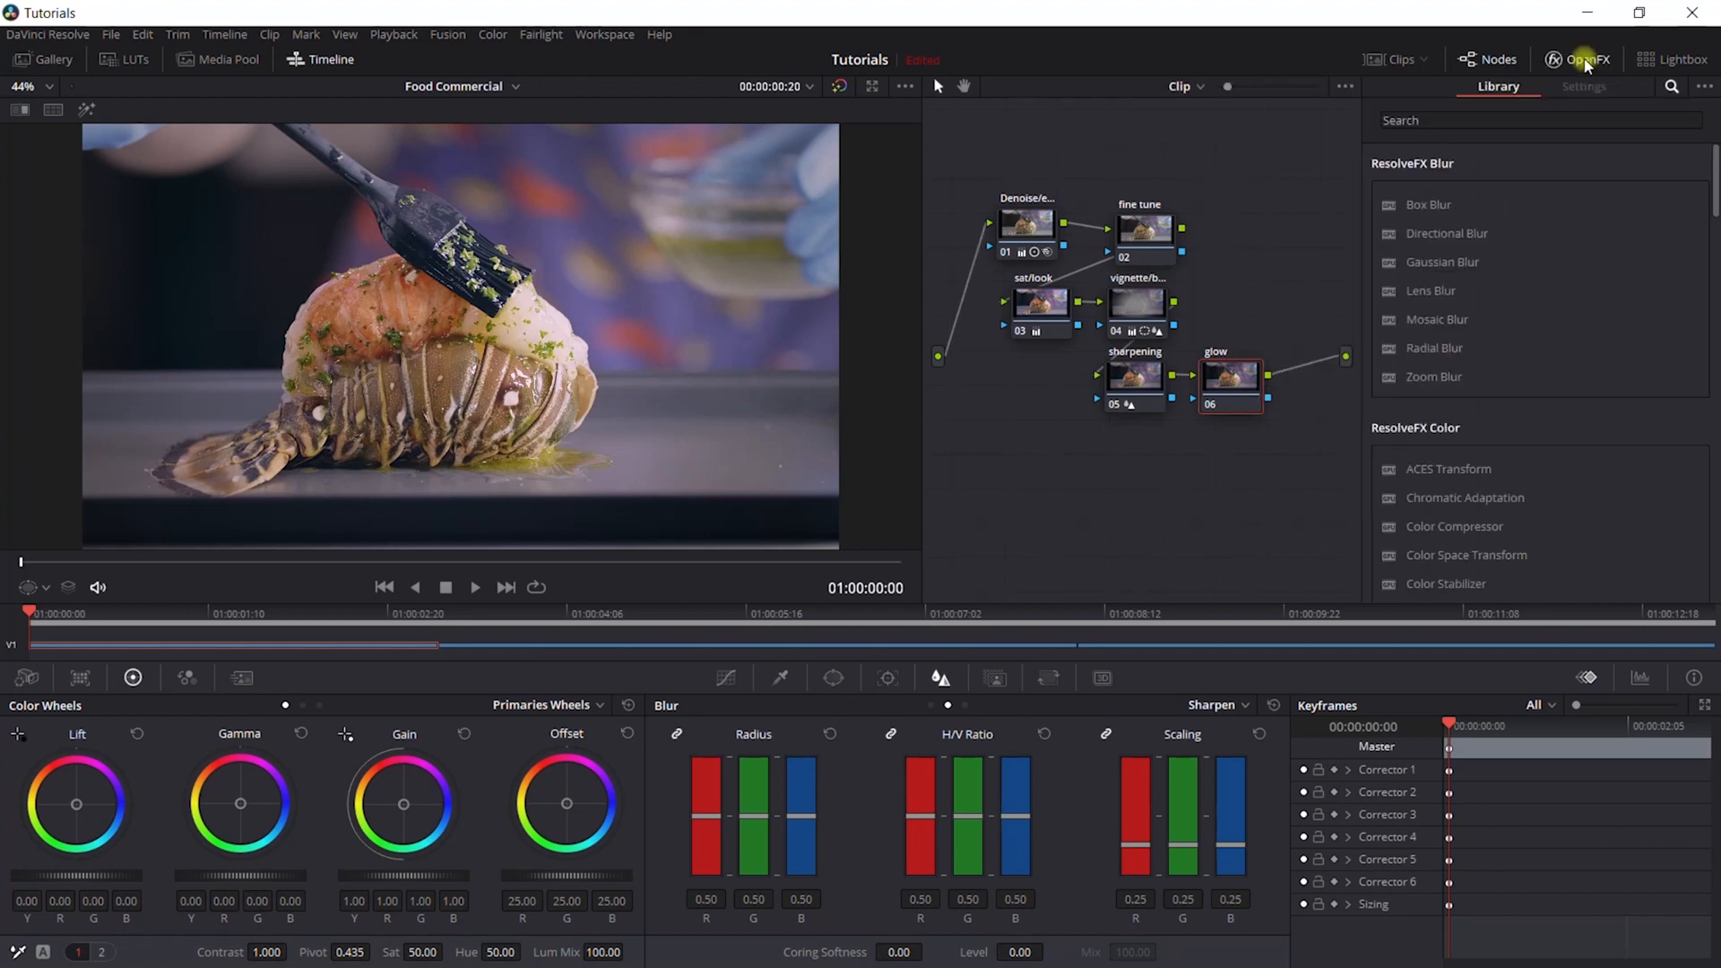
{"action": "left_click", "coordinate": [1472, 120]}
{"action": "type", "text": "glo"}
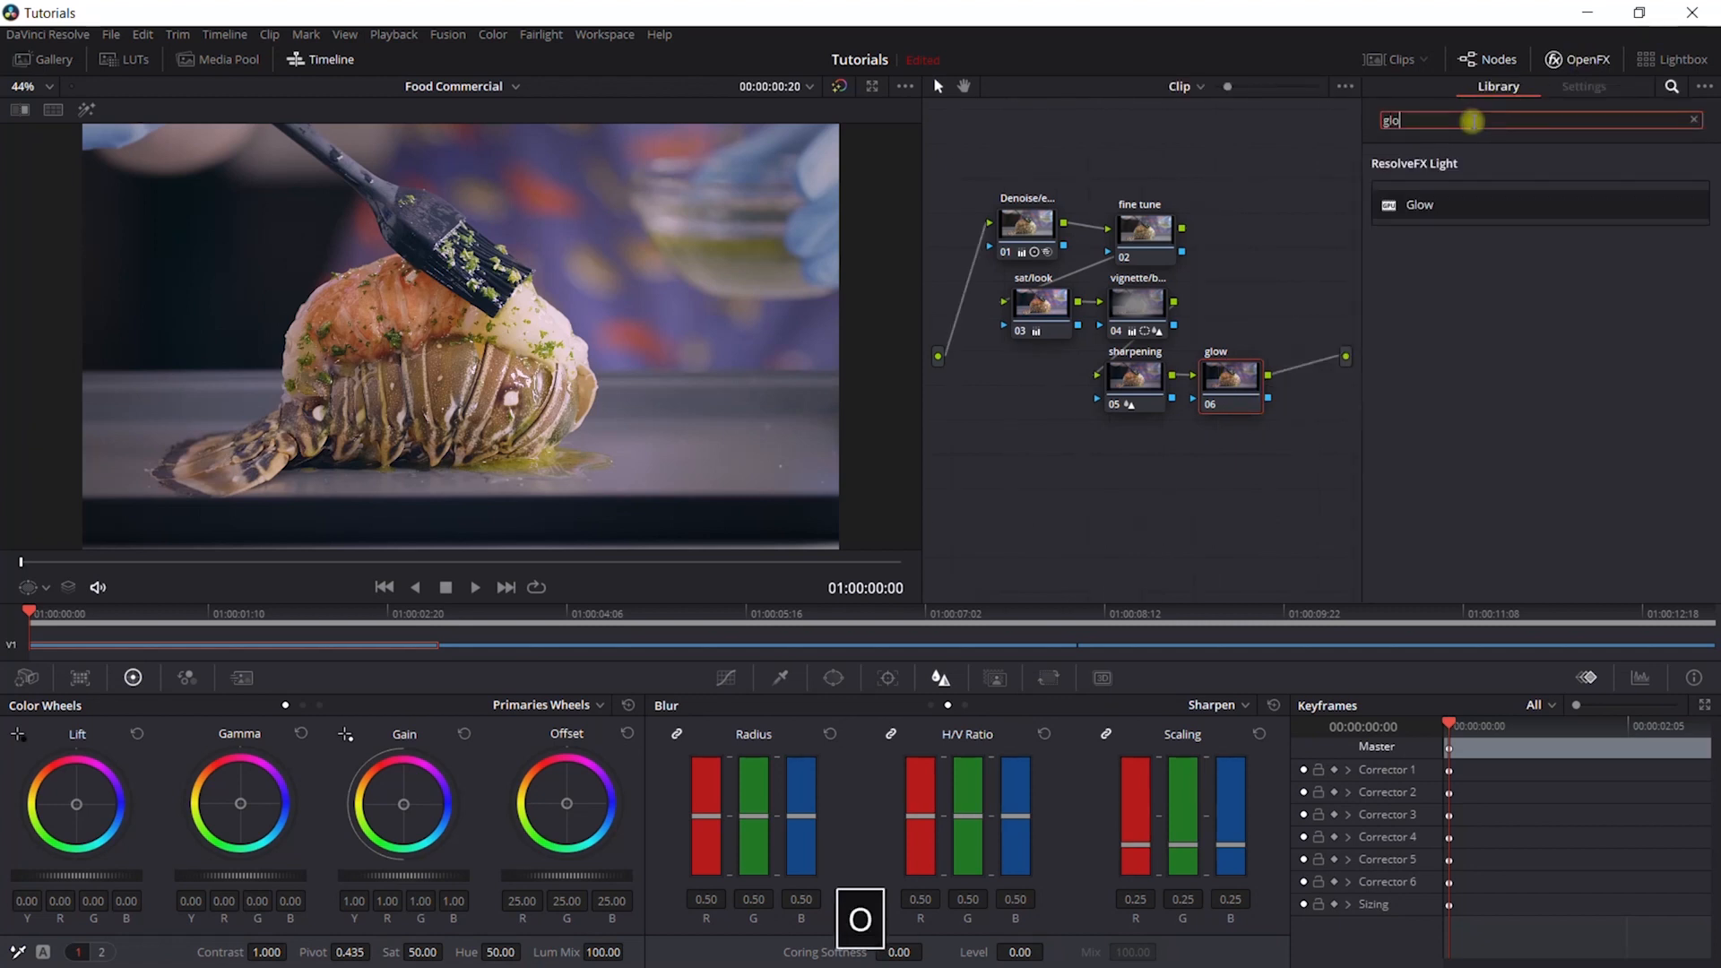
{"action": "type", "text": "w"}
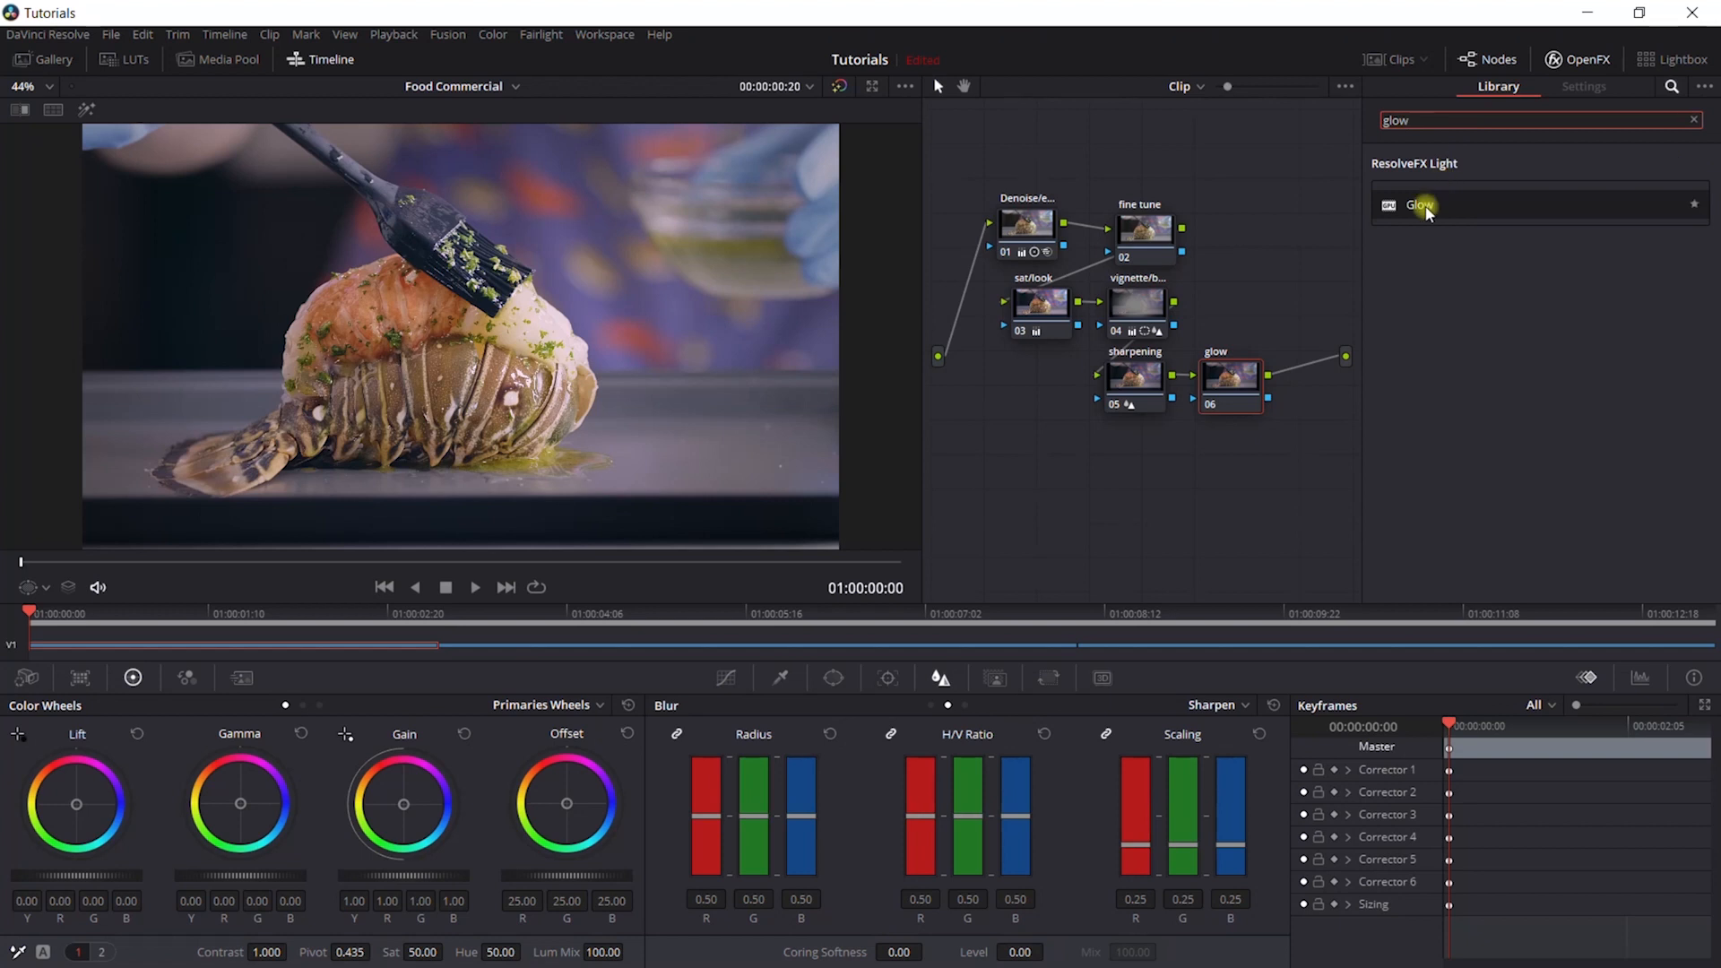
{"action": "left_click_drag", "start_coordinate": [1418, 204], "coordinate": [1232, 387]}
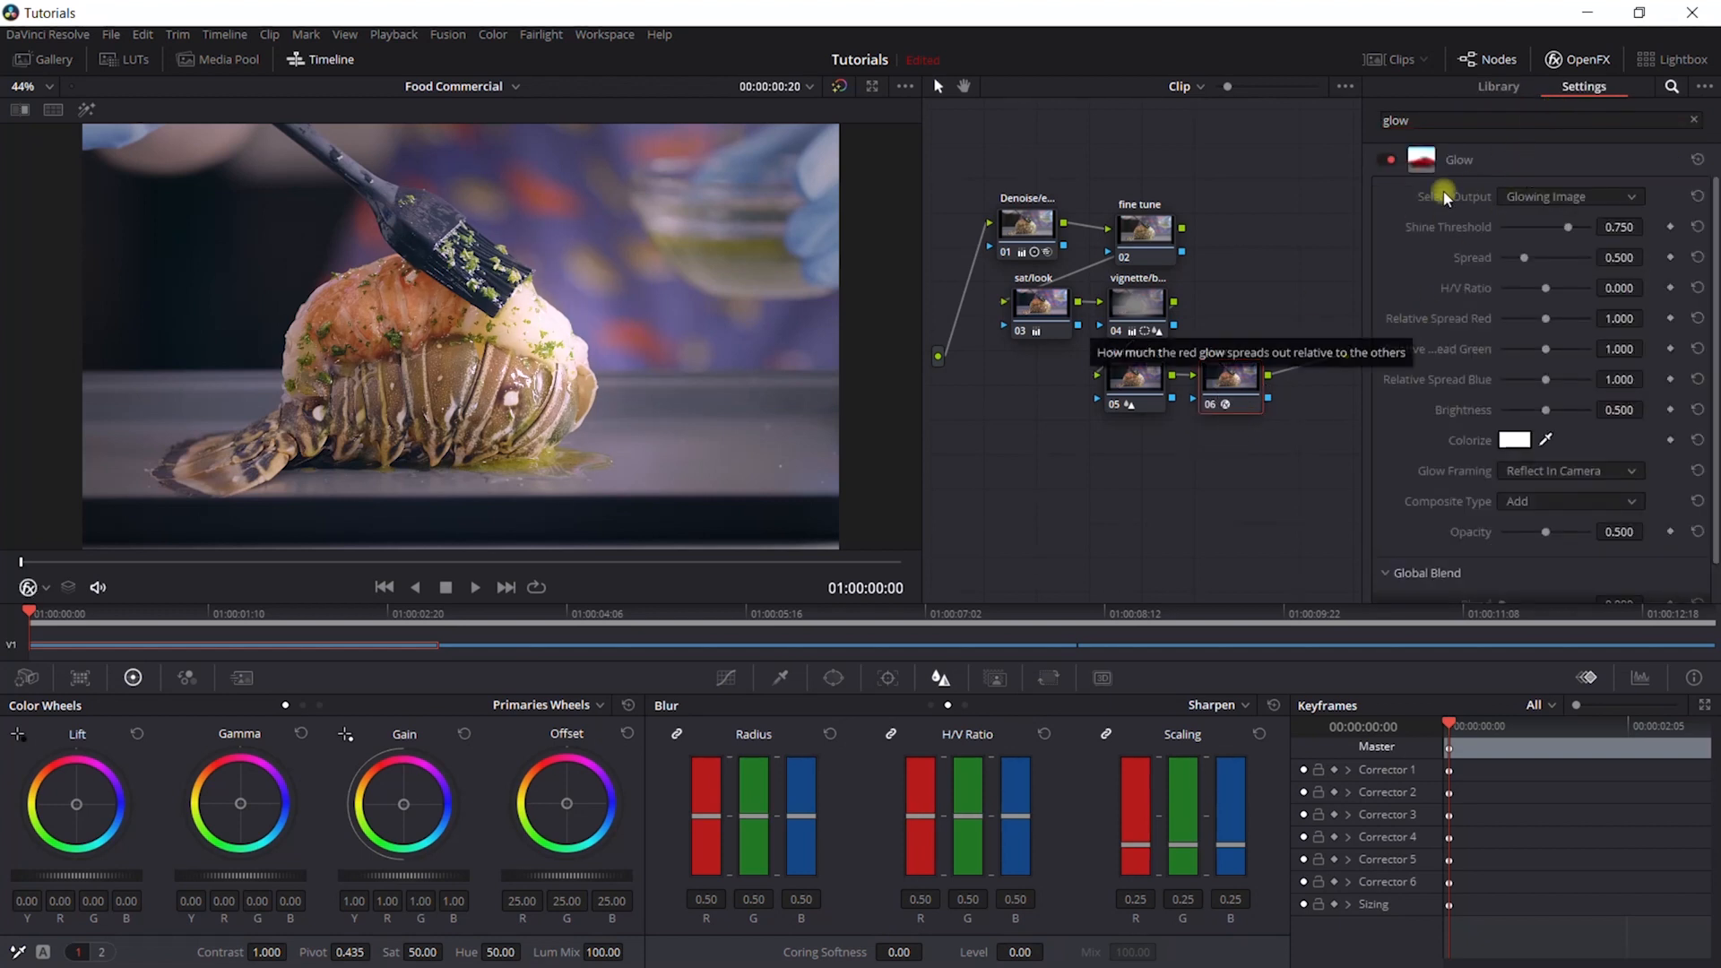
- Compare the image with Glow off and on, and slightly raise the effect's spread and shine threshold
{"action": "left_click", "coordinate": [1384, 161]}
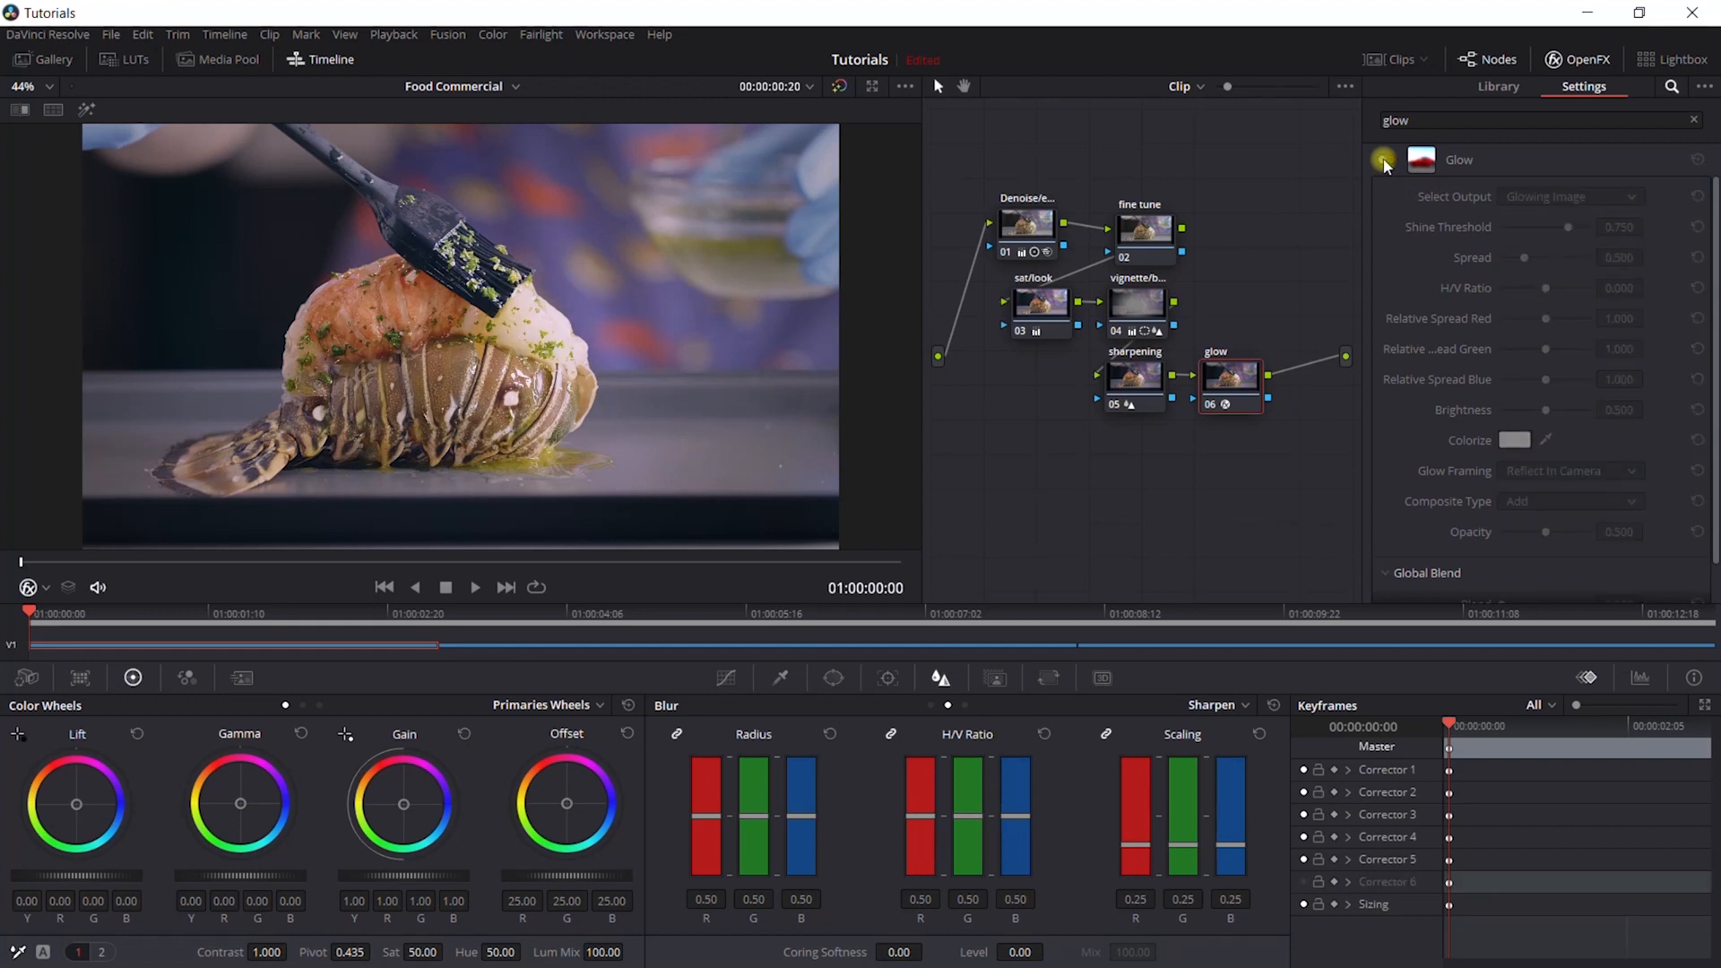
{"action": "left_click", "coordinate": [1385, 161]}
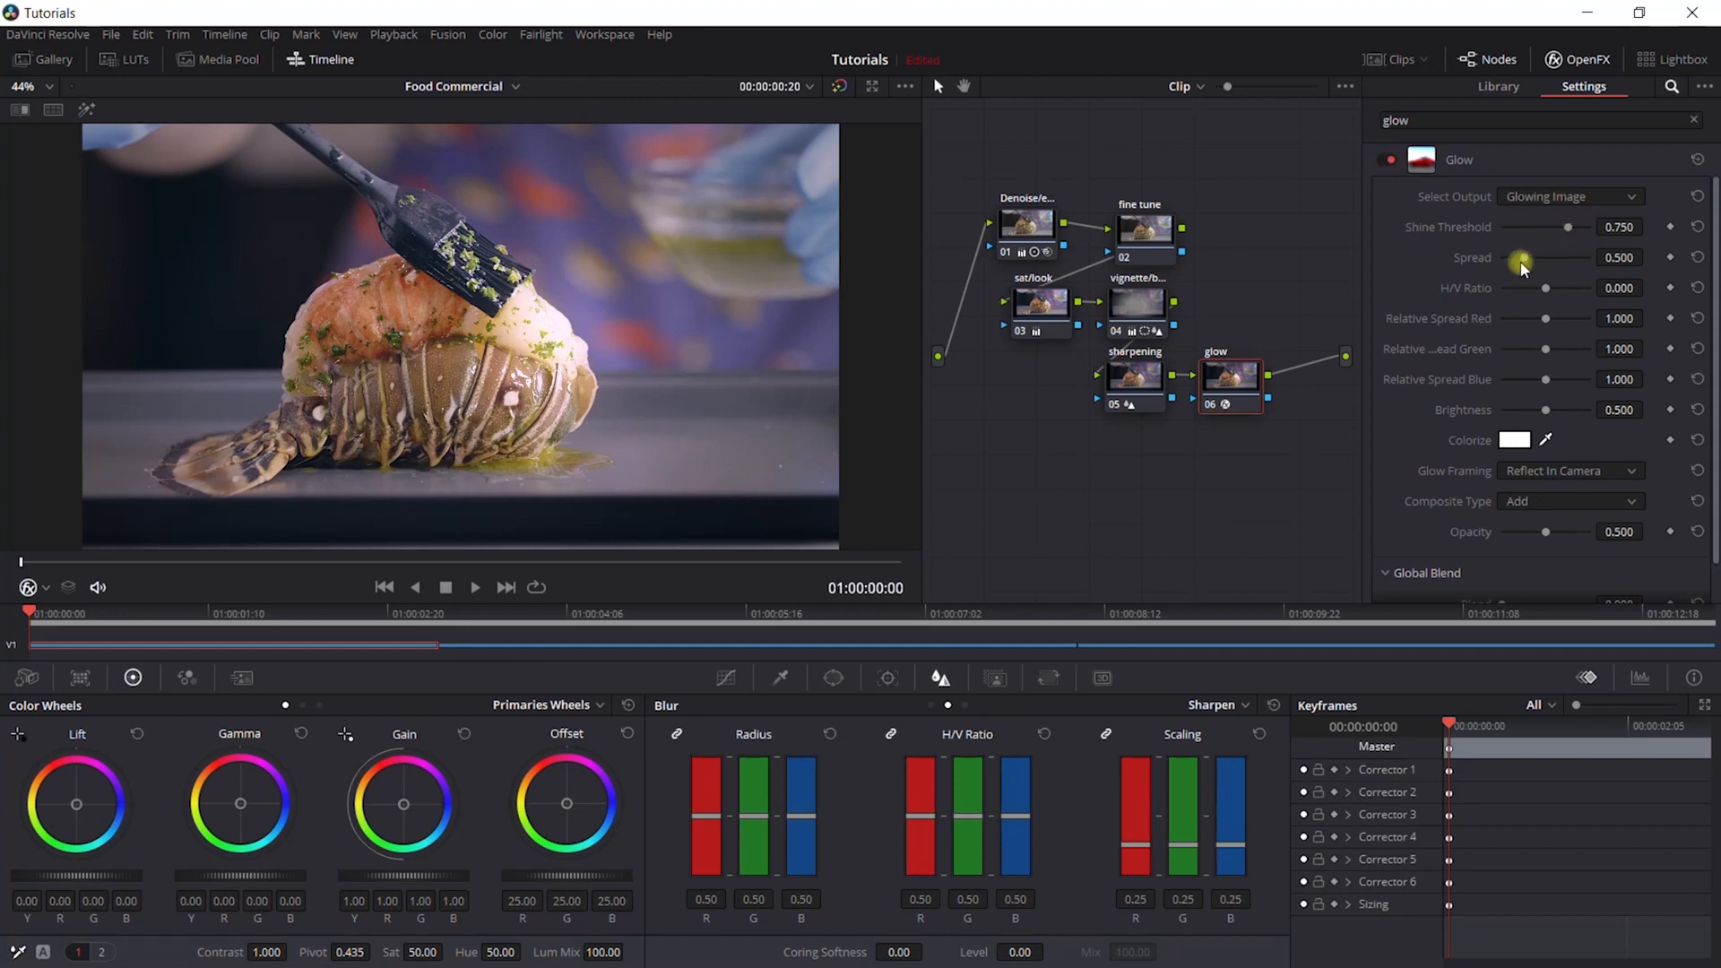
{"action": "left_click_drag", "start_coordinate": [1528, 260], "coordinate": [1531, 260]}
{"action": "left_click_drag", "start_coordinate": [1566, 230], "coordinate": [1570, 232]}
{"action": "left_click", "coordinate": [1581, 60]}
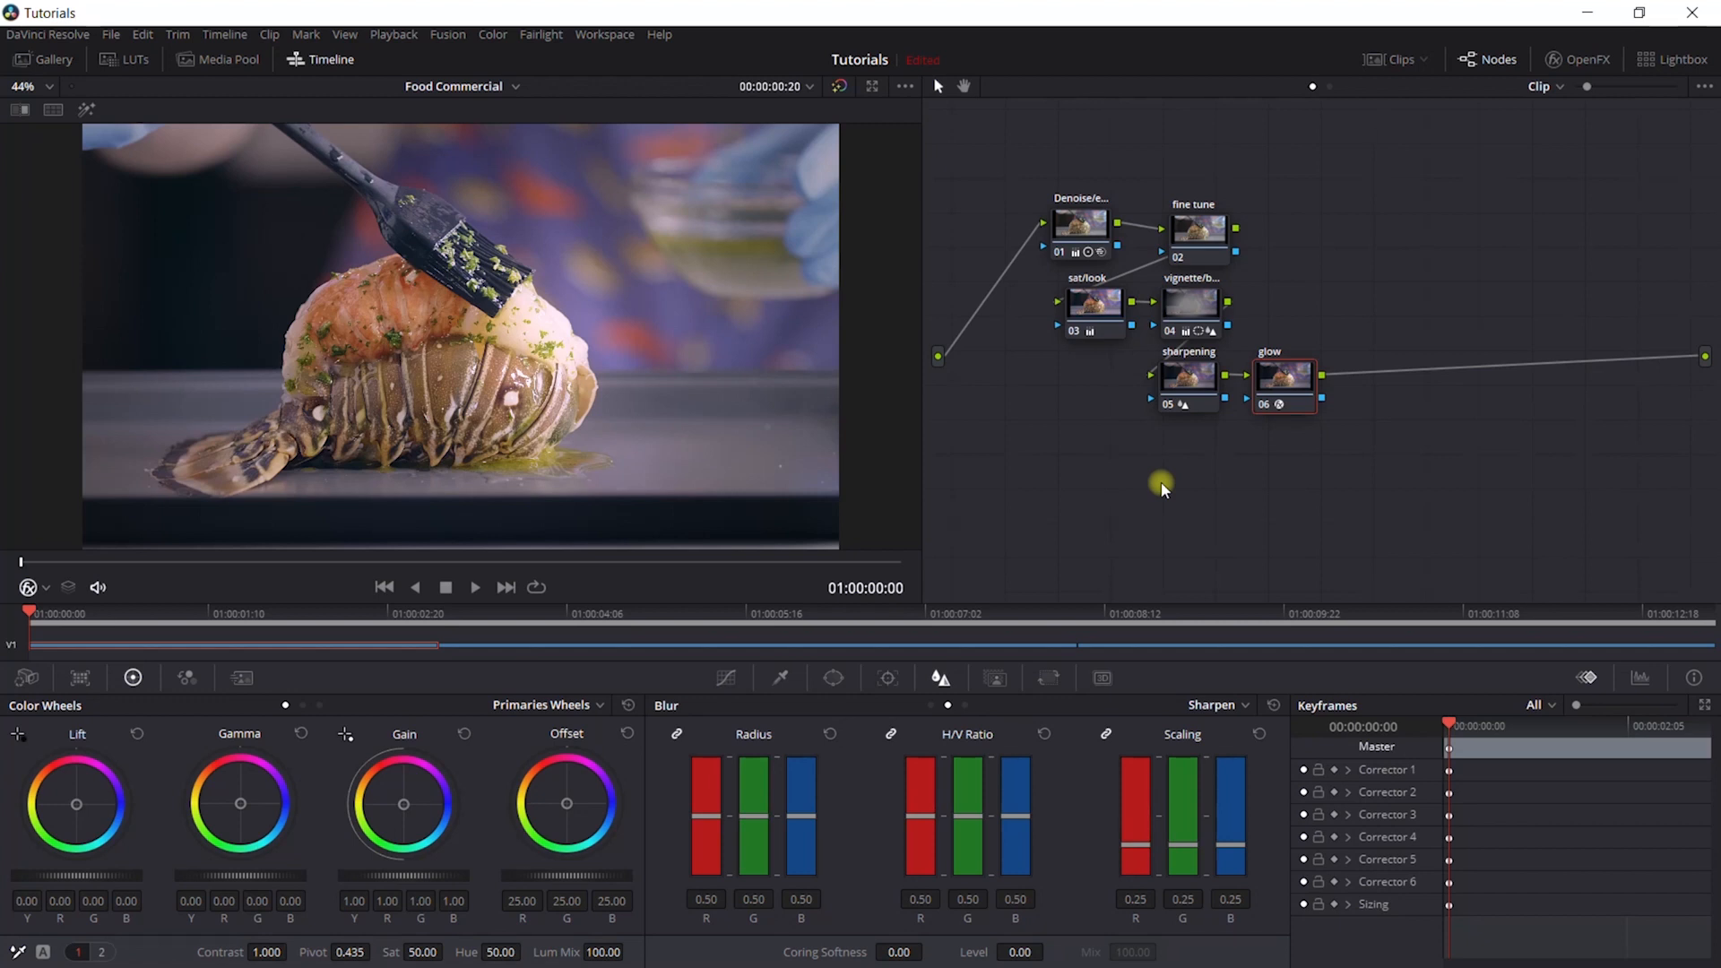
- Show the clip thumbnails, compare the graded lobster clip with sushi reference clips 02 and 03, and hide the thumbnails again
{"action": "left_click", "coordinate": [1394, 60]}
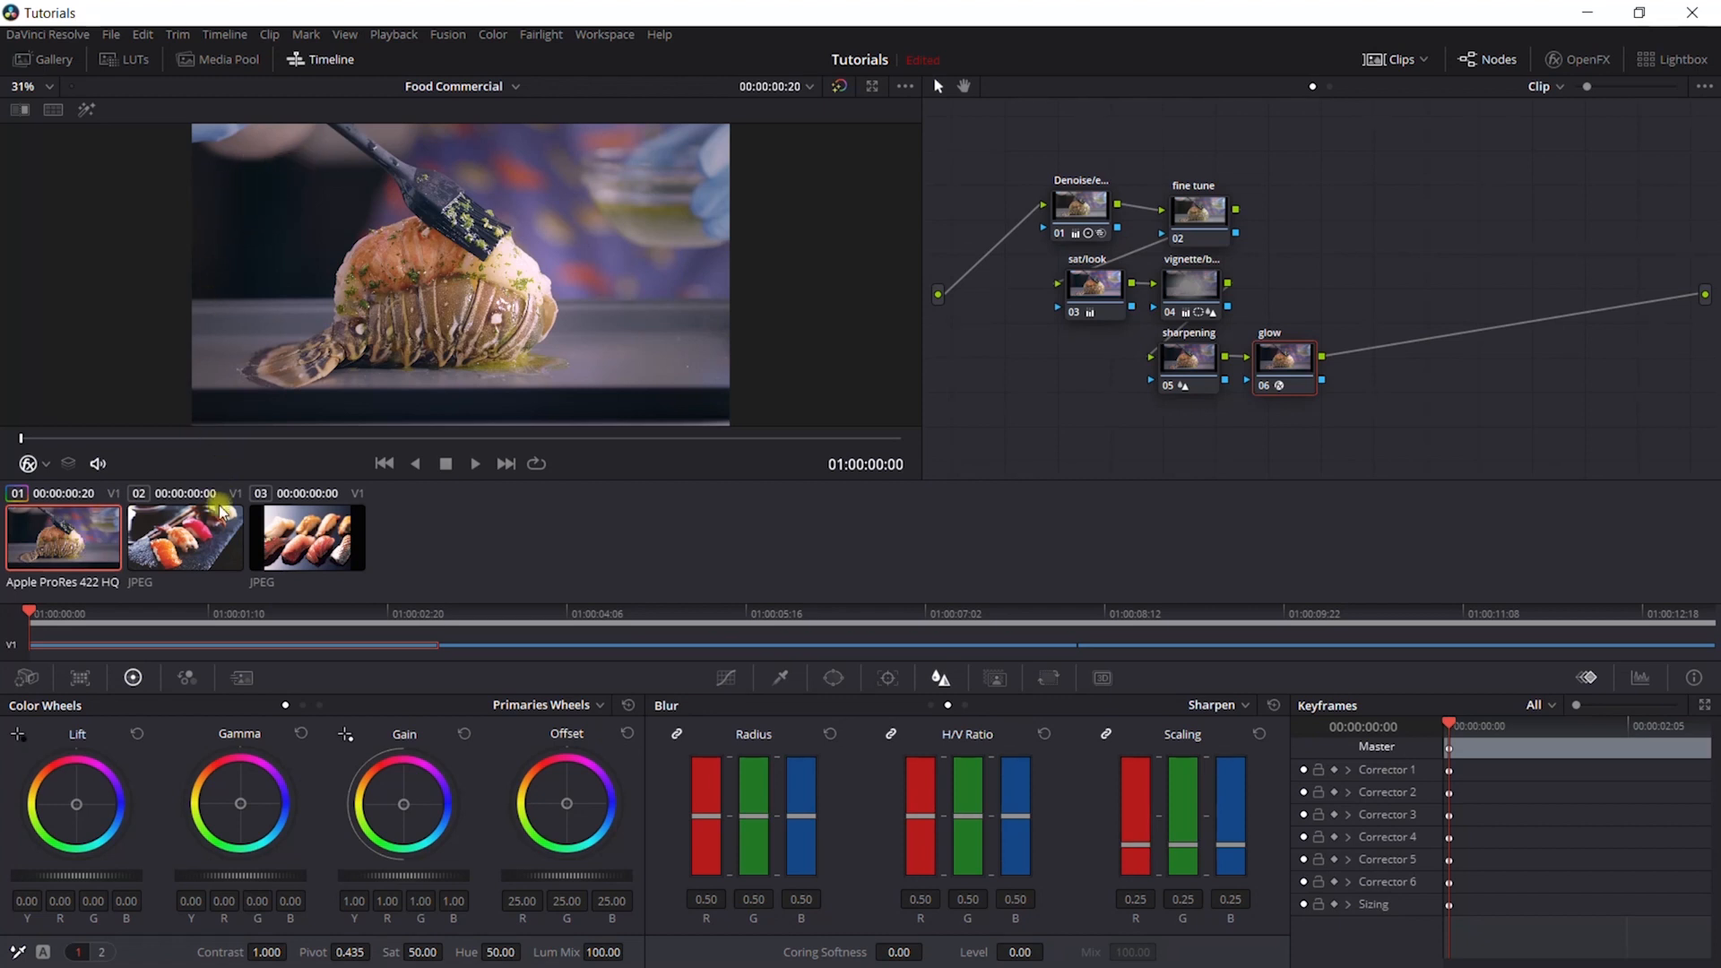
{"action": "left_click", "coordinate": [210, 557]}
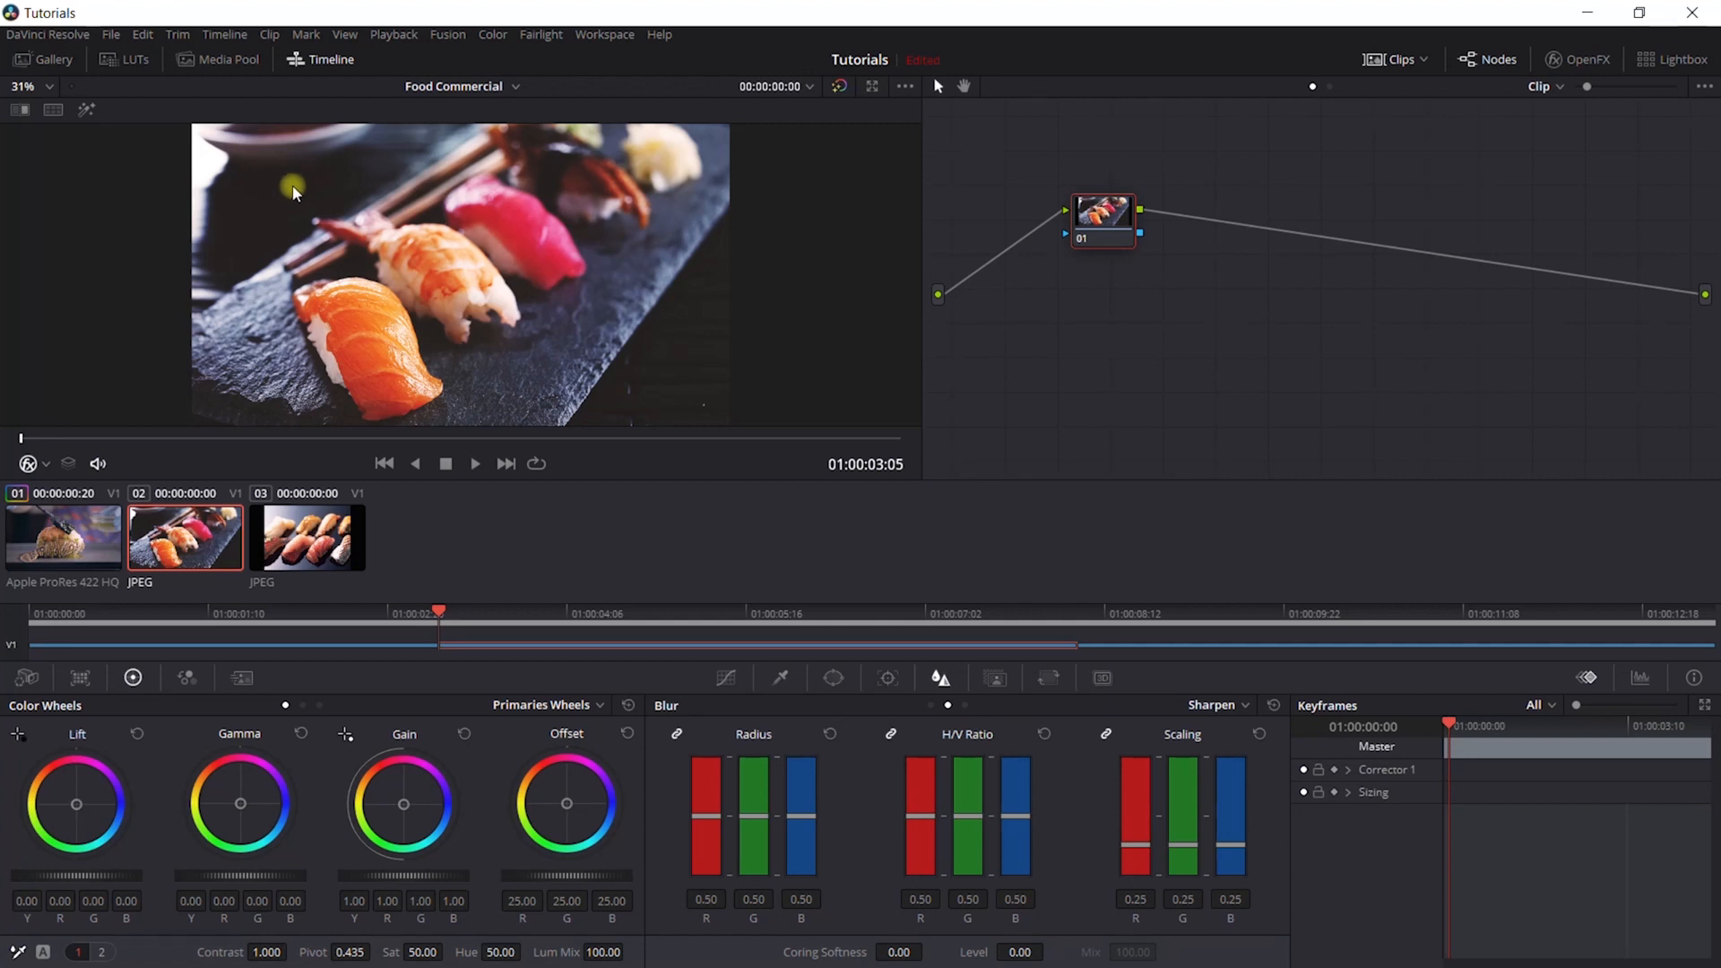
{"action": "left_click", "coordinate": [88, 534]}
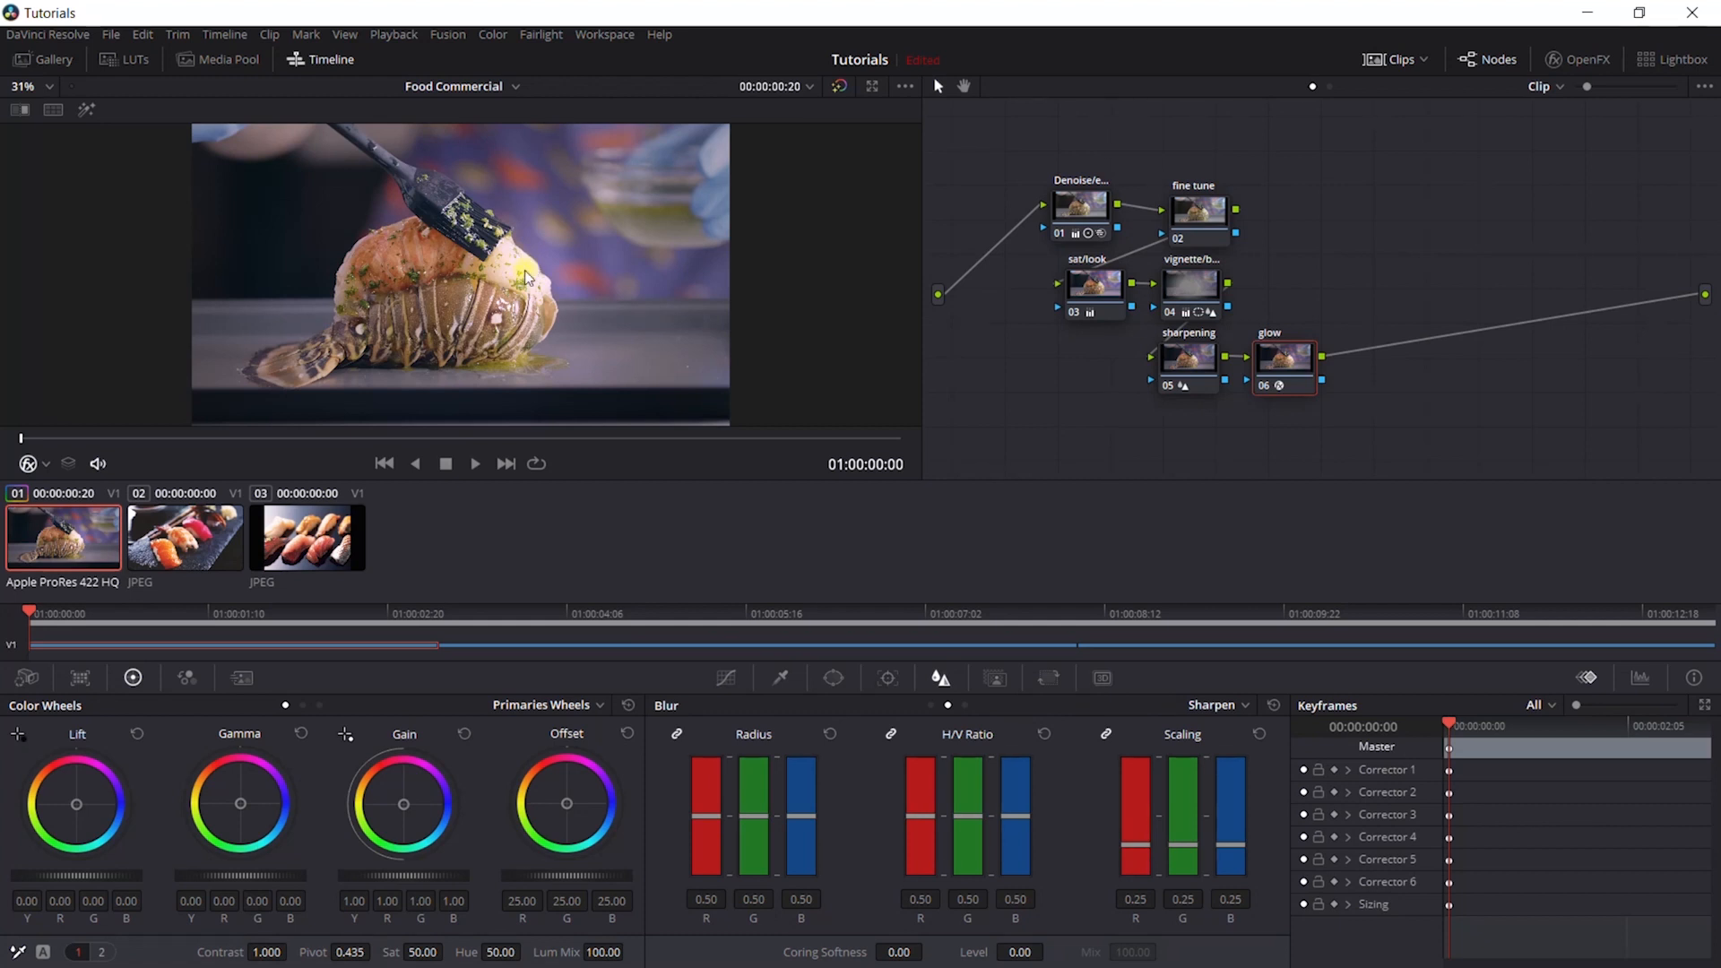
{"action": "left_click", "coordinate": [174, 560]}
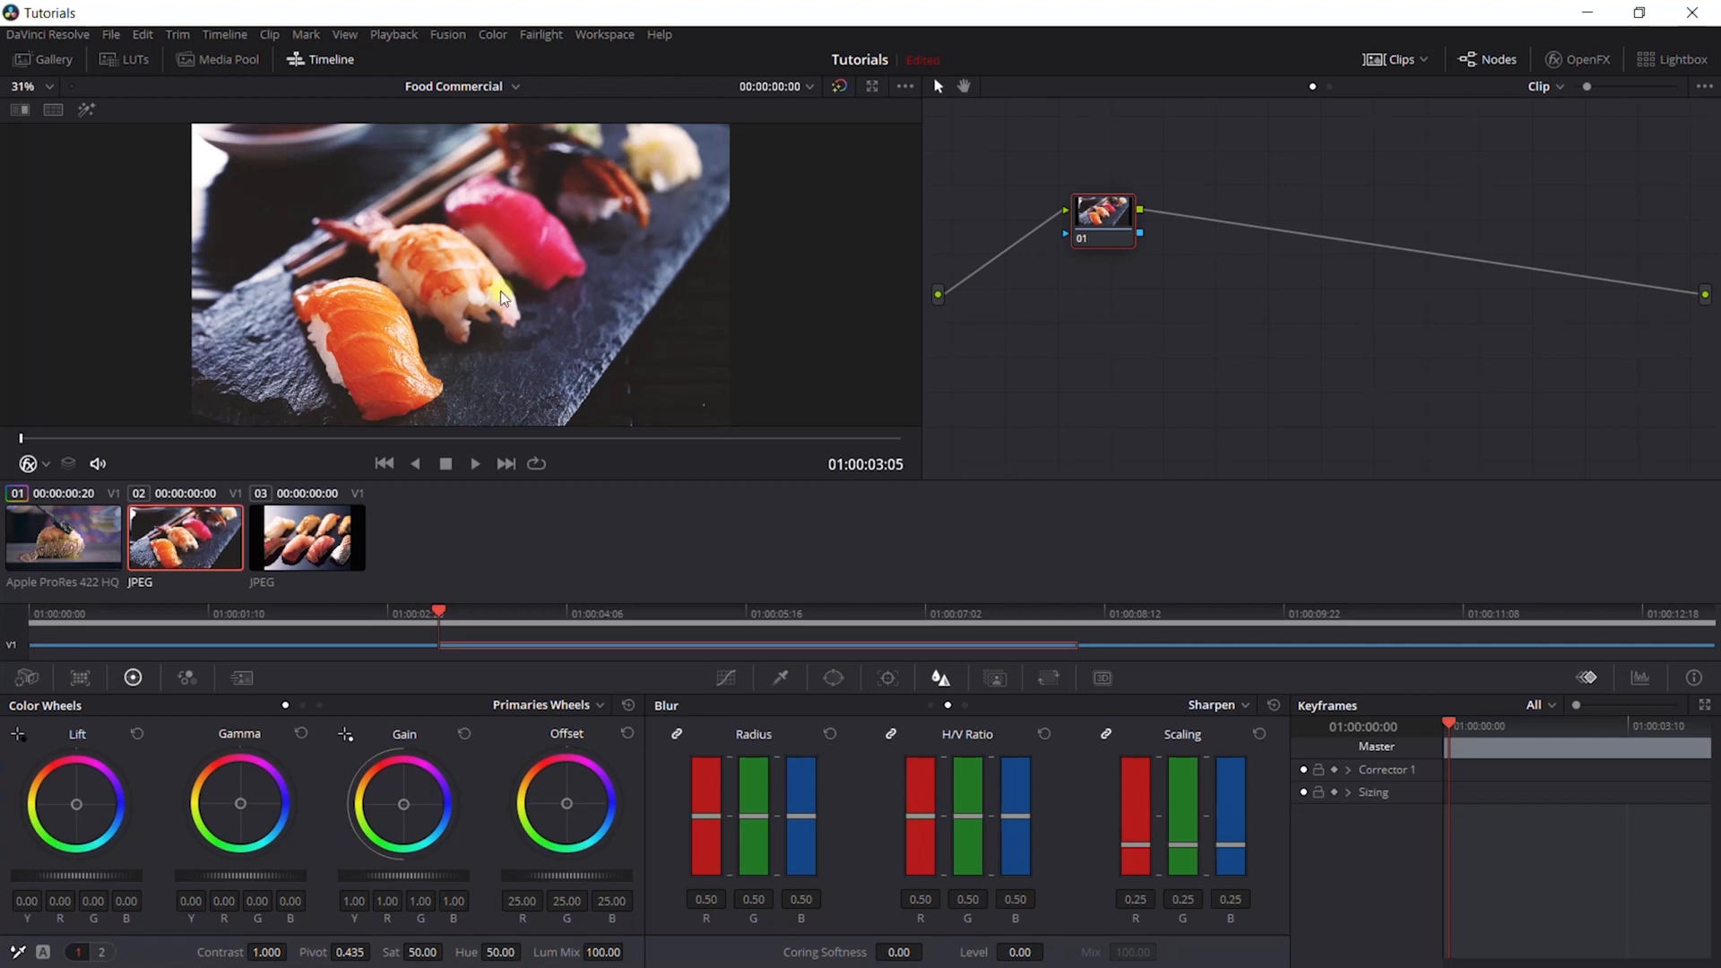
{"action": "left_click", "coordinate": [69, 551]}
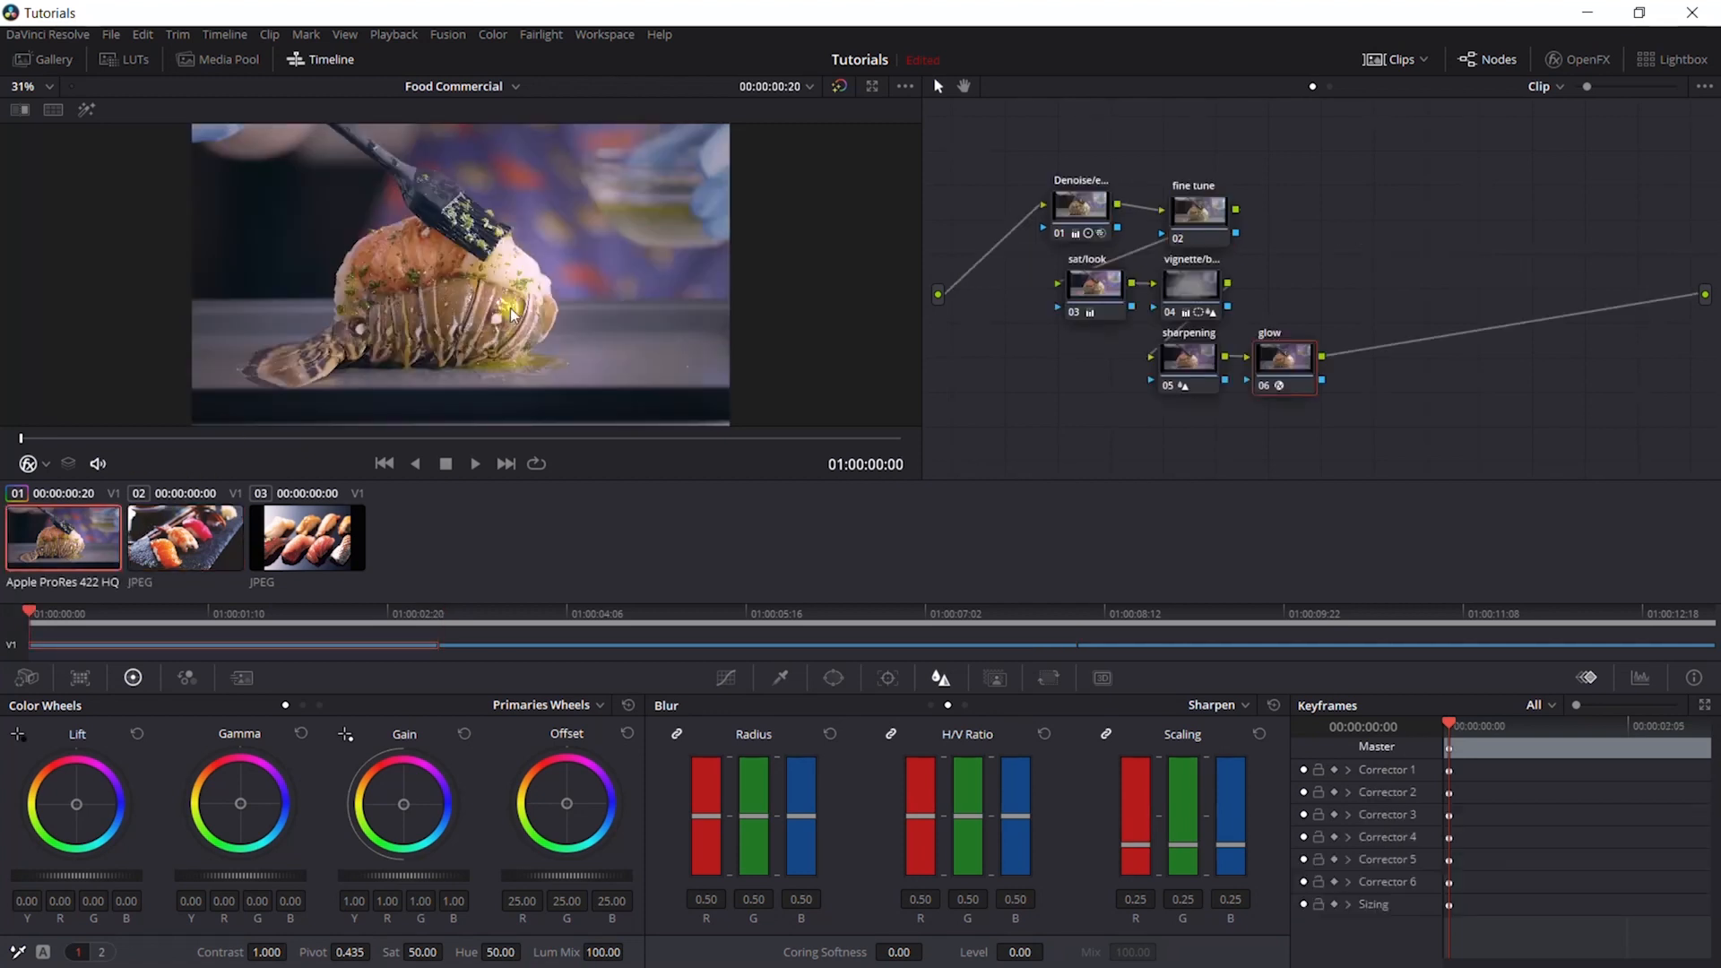
{"action": "left_click", "coordinate": [204, 553]}
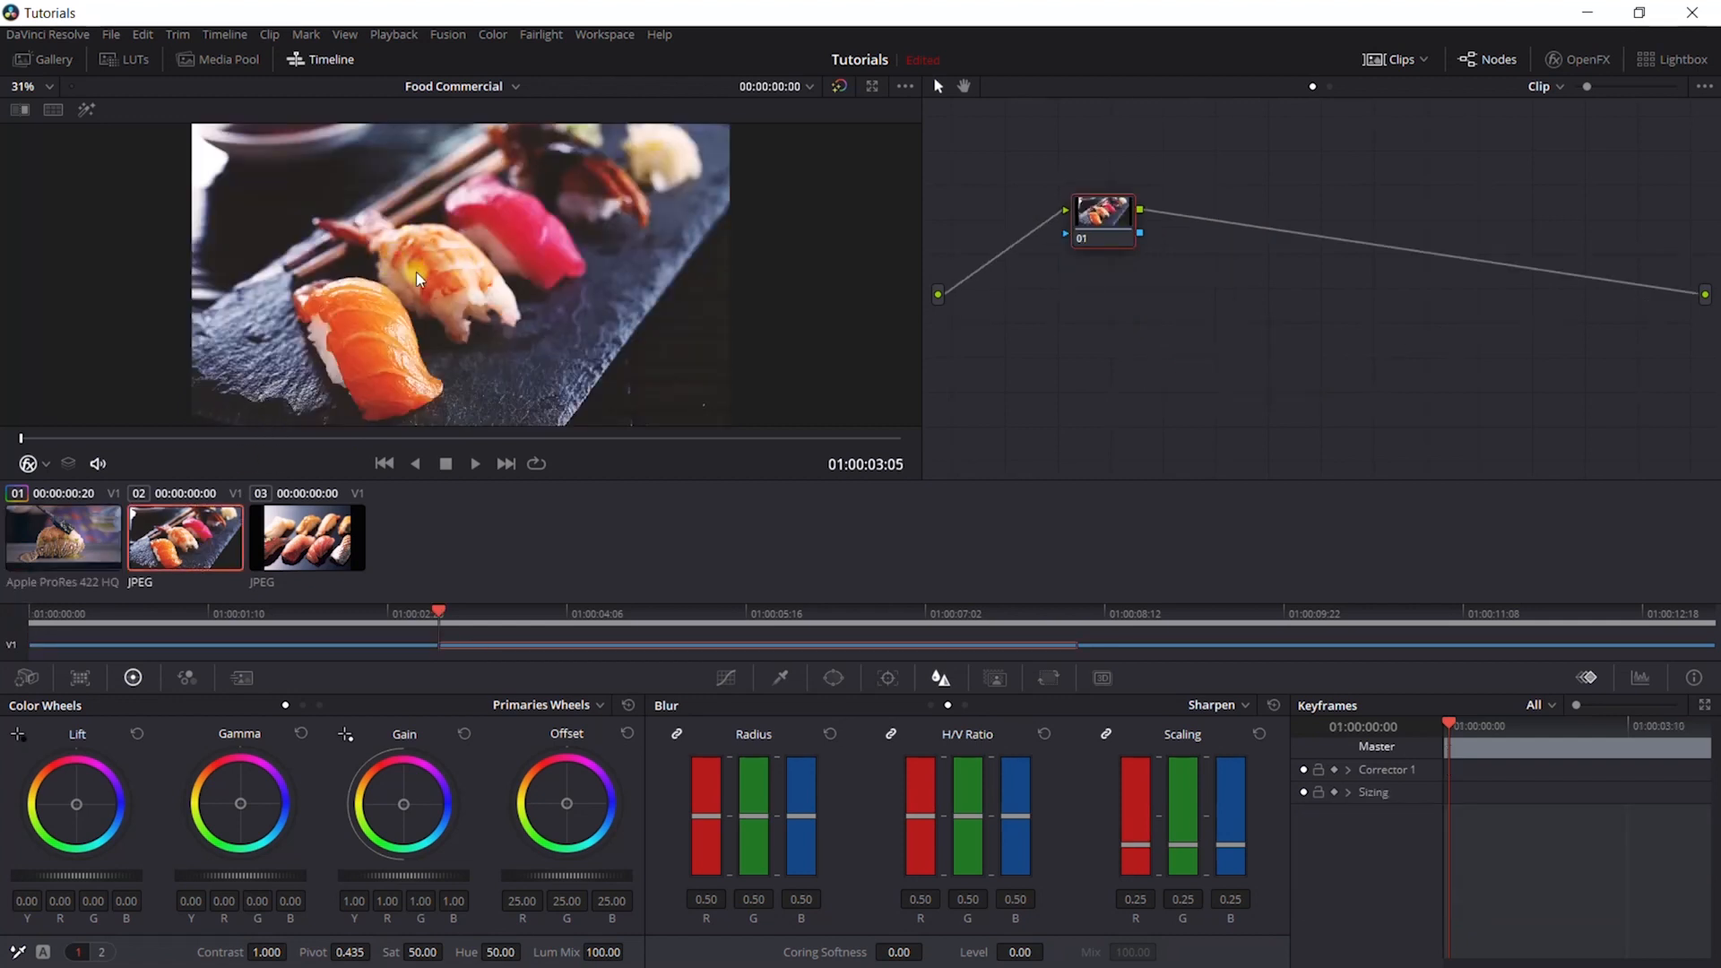
{"action": "left_click", "coordinate": [72, 546]}
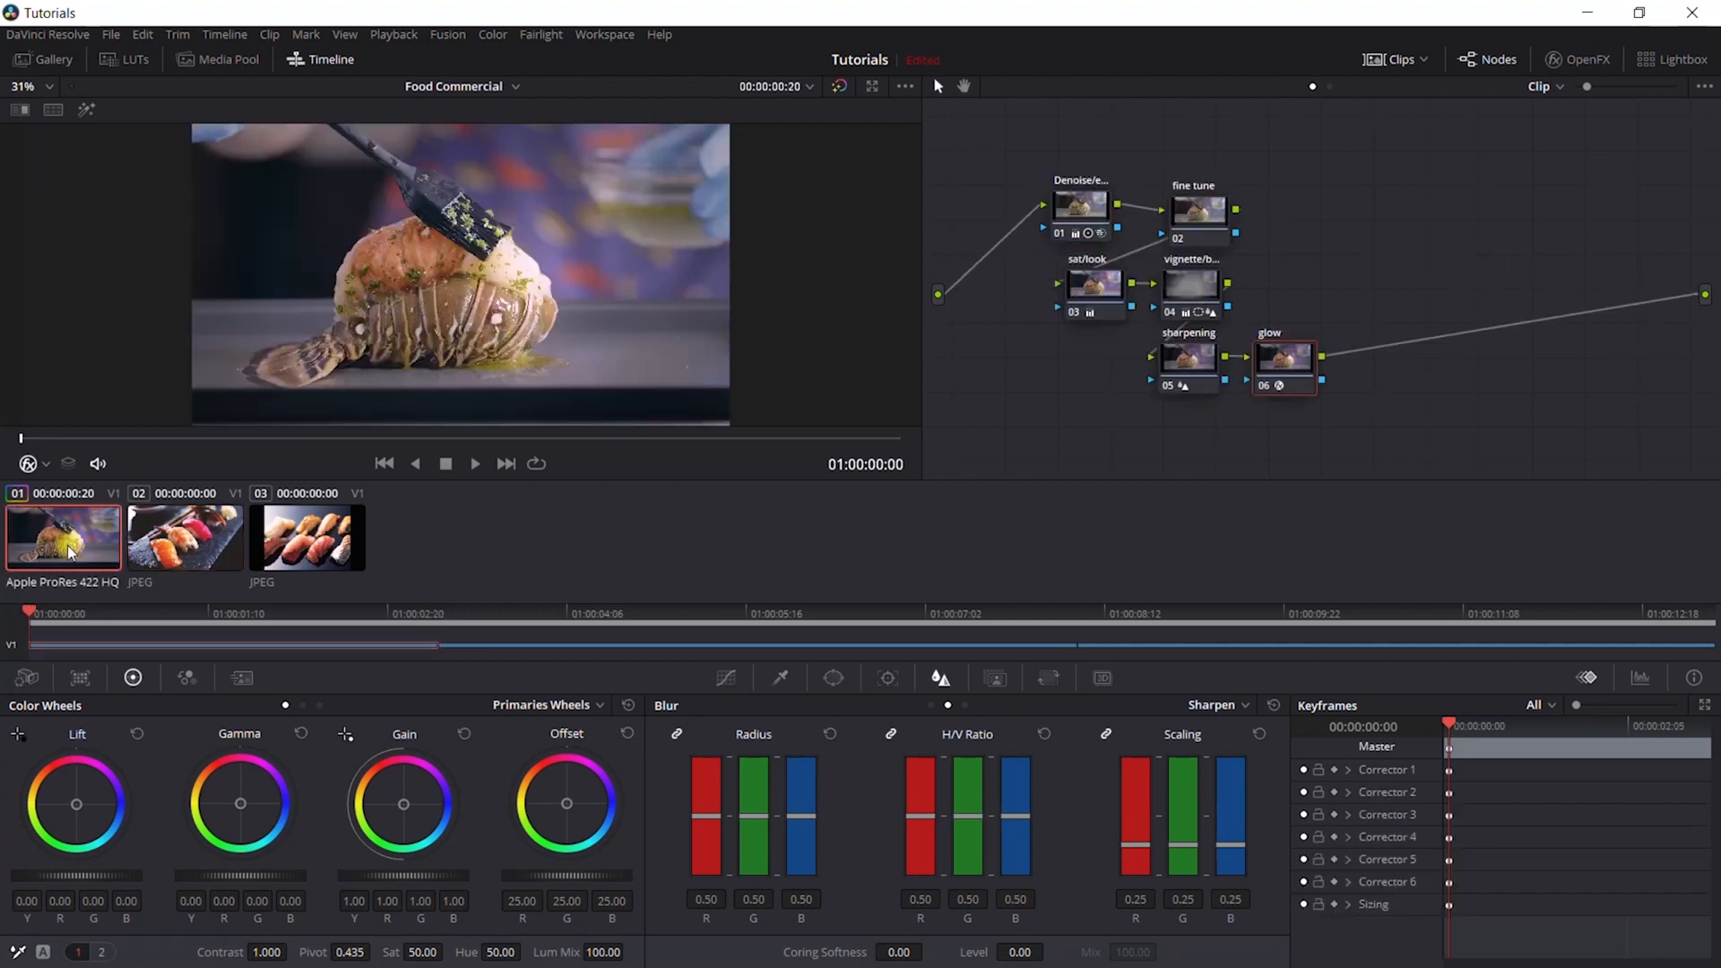
{"action": "left_click", "coordinate": [135, 551]}
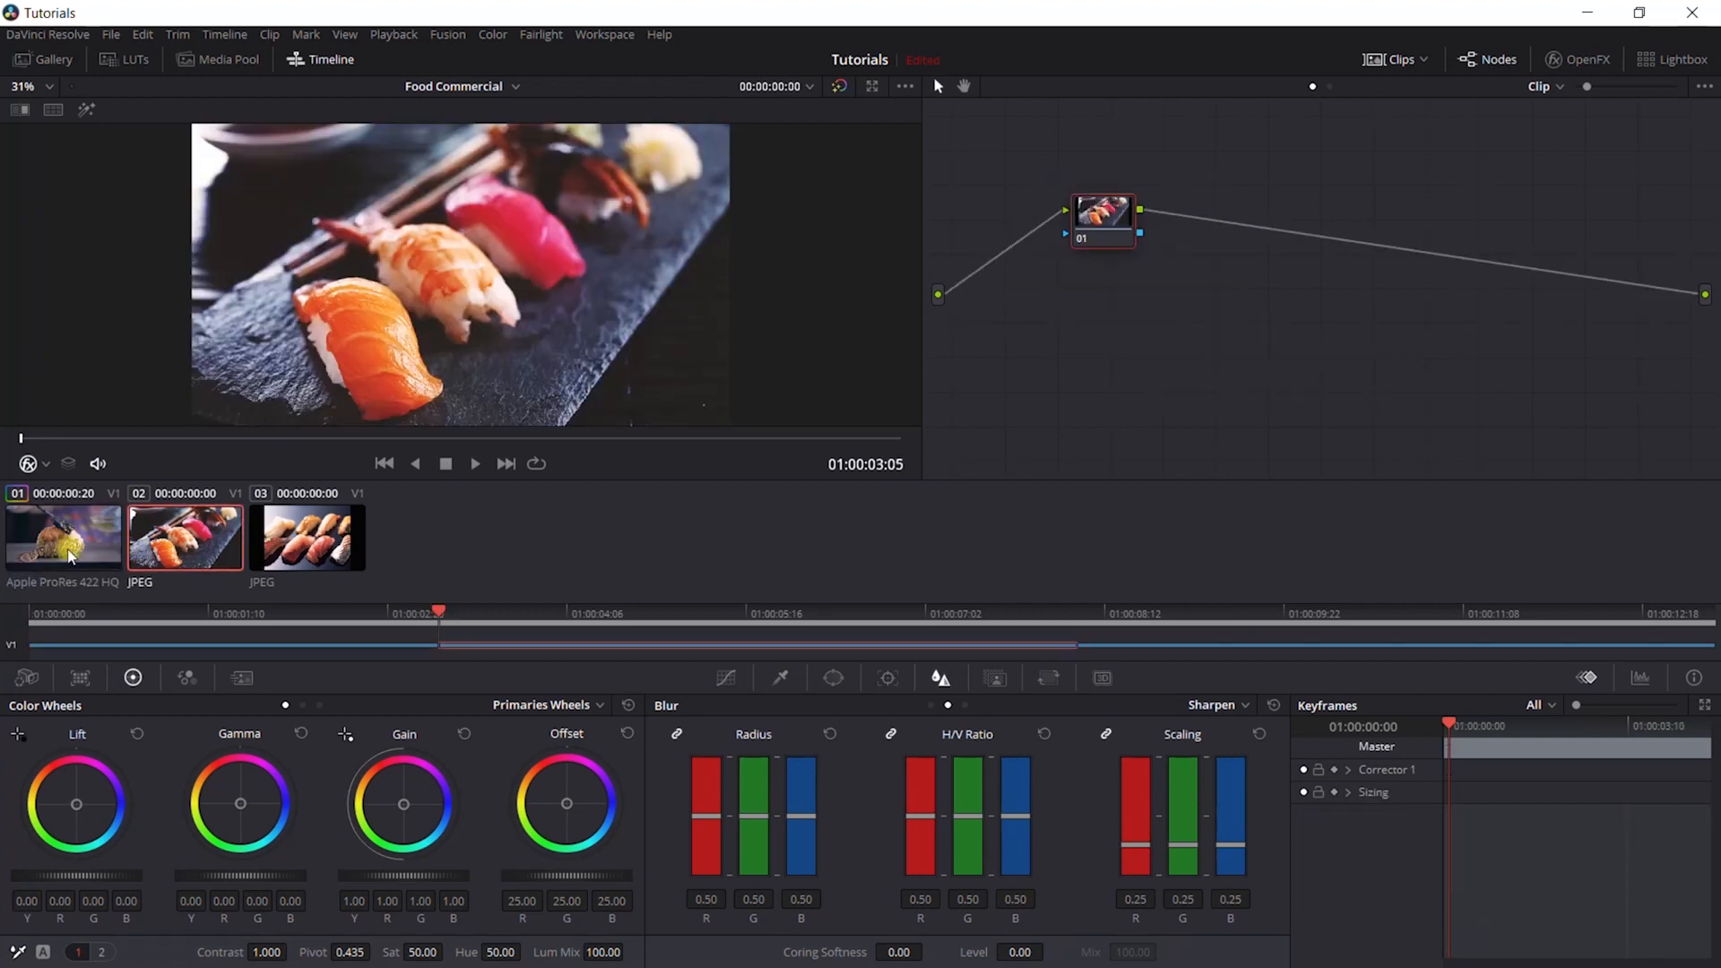
{"action": "left_click", "coordinate": [313, 538]}
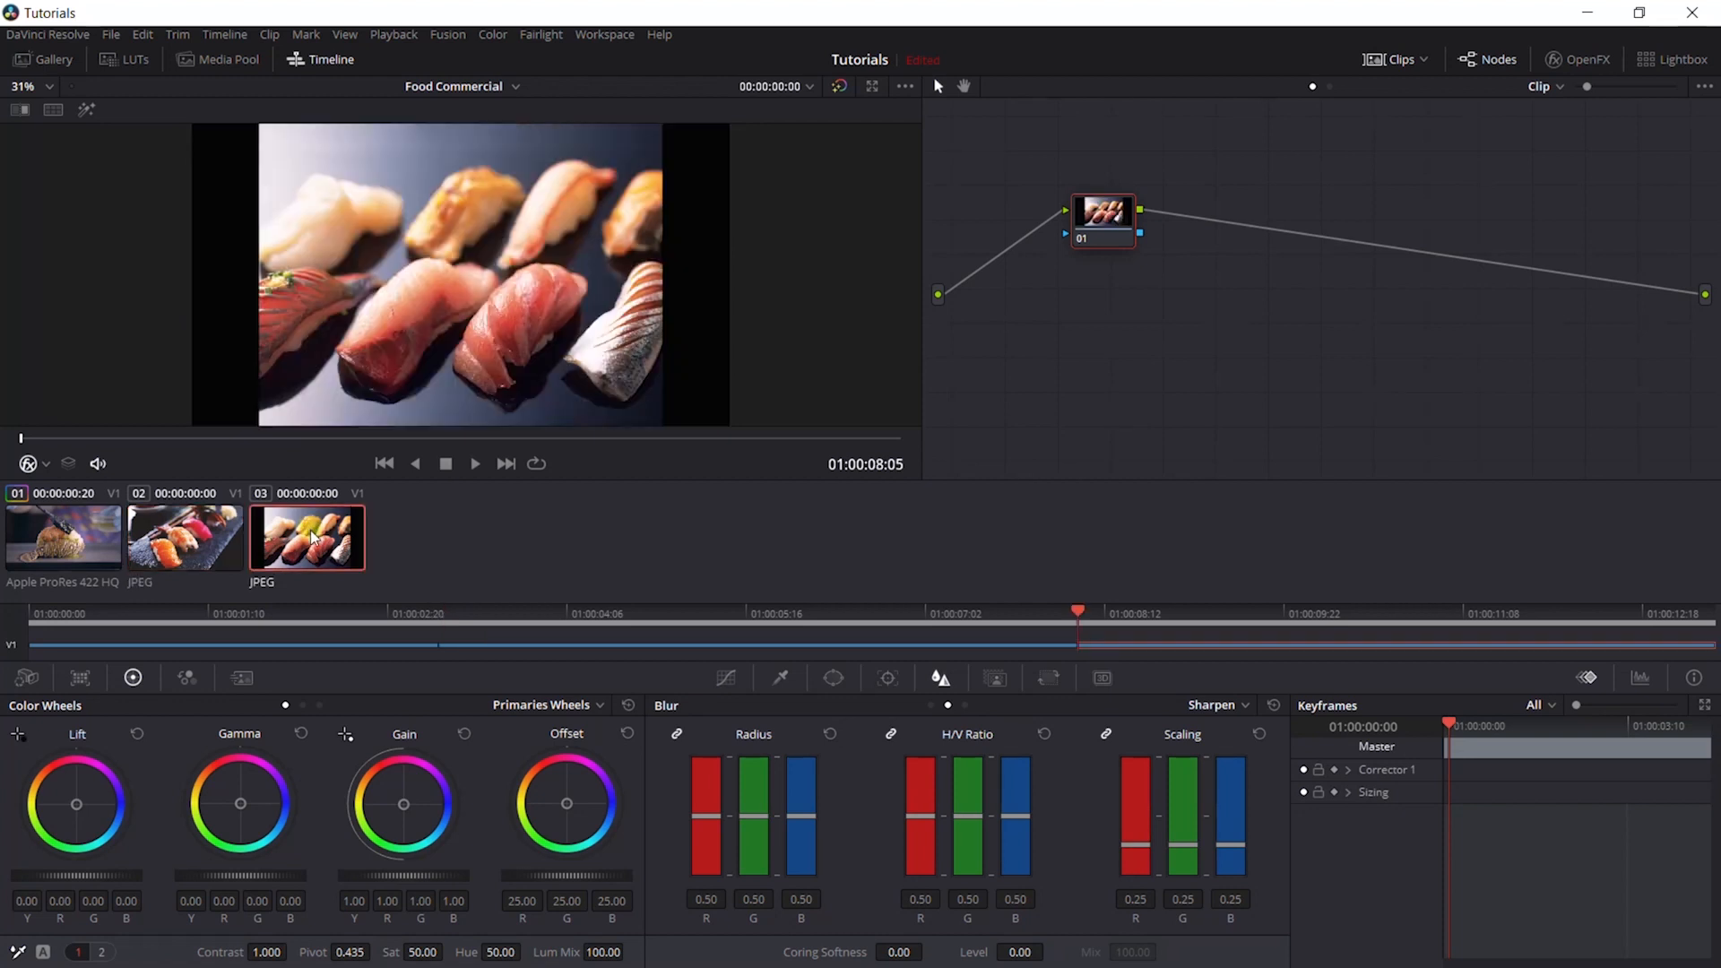
{"action": "left_click", "coordinate": [202, 553]}
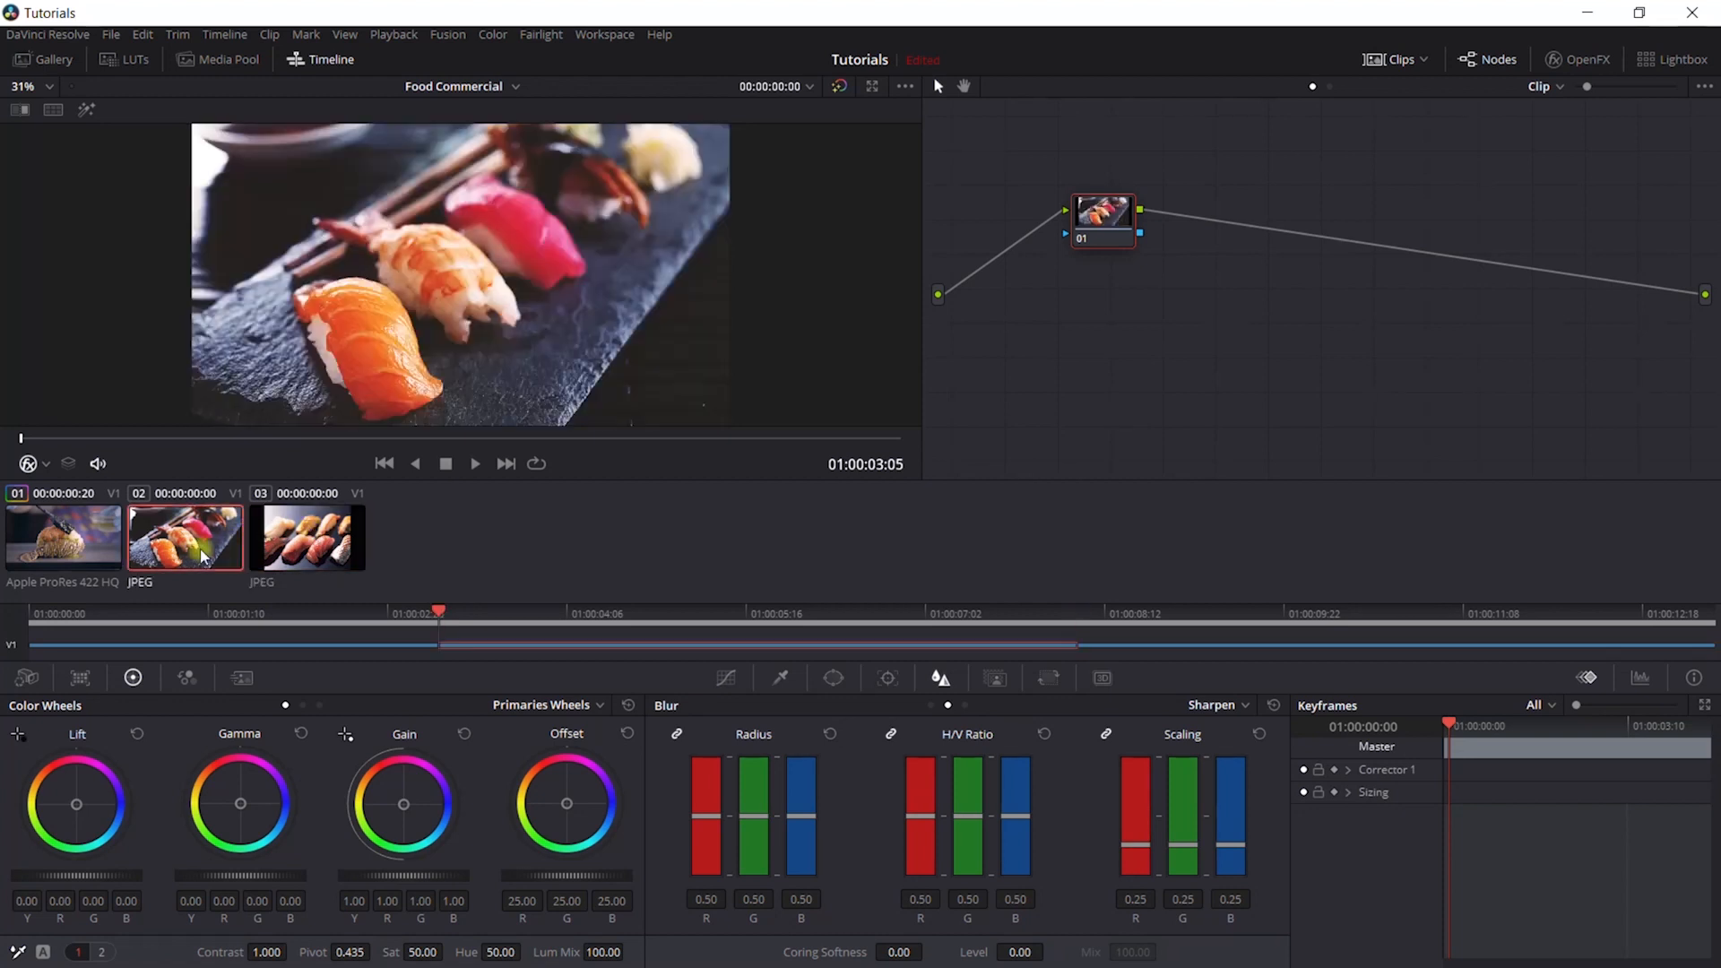
{"action": "left_click", "coordinate": [83, 534]}
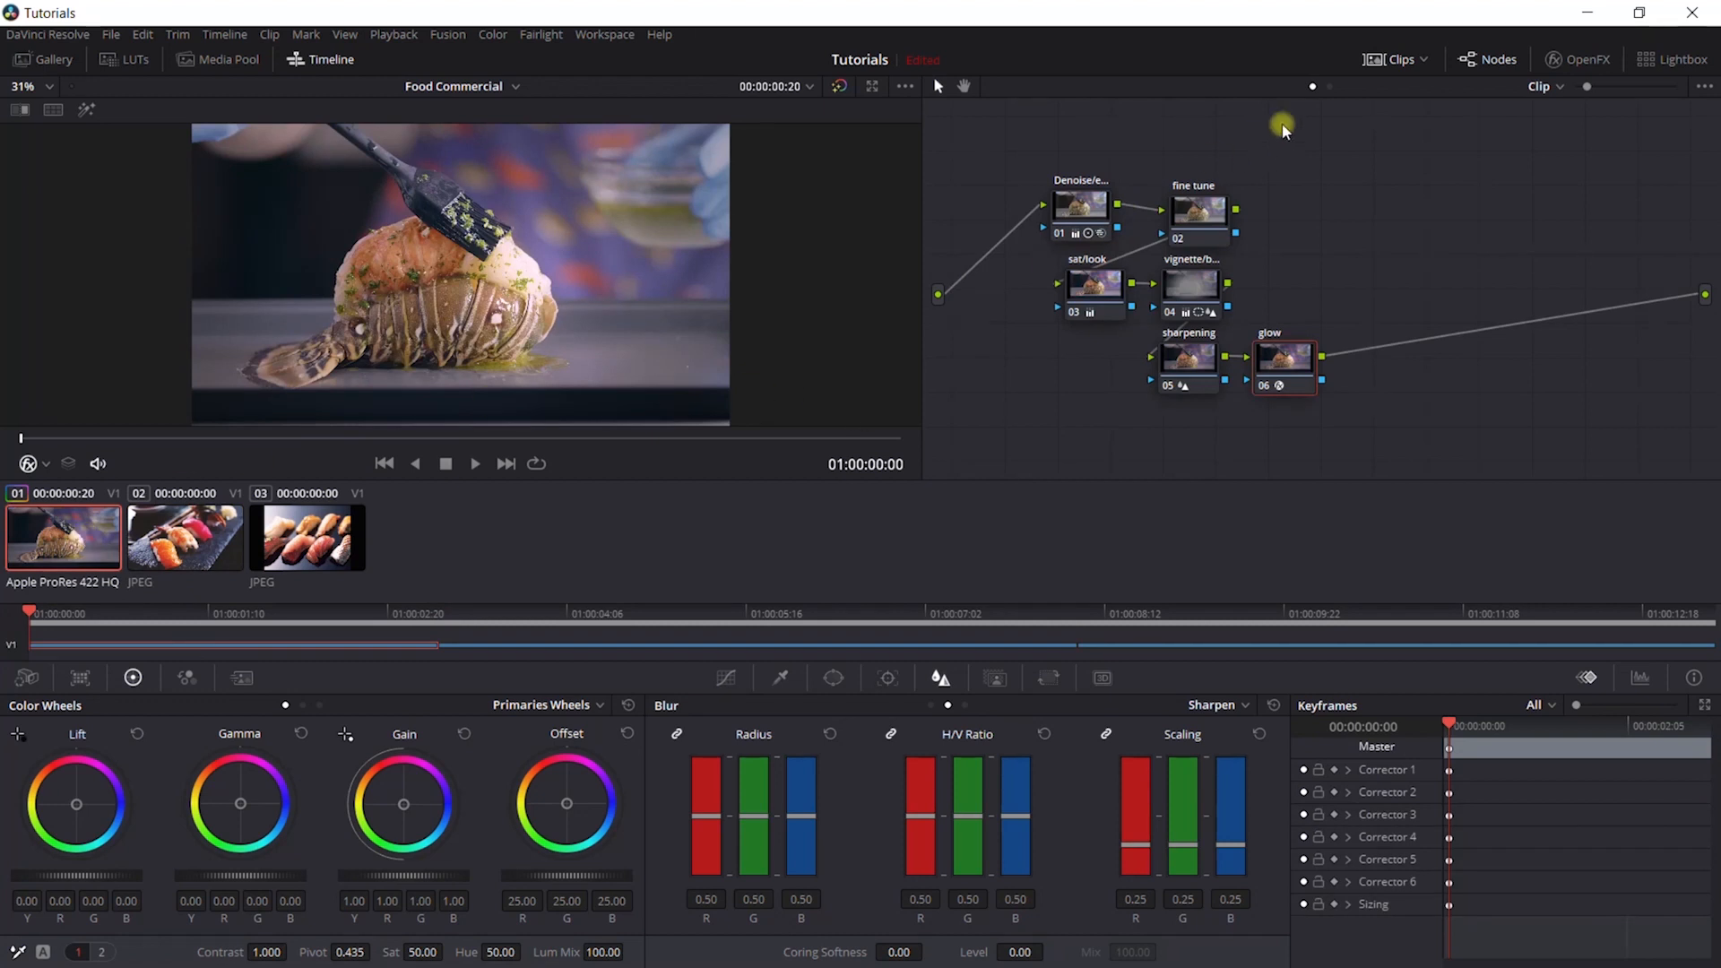
{"action": "left_click", "coordinate": [1385, 59]}
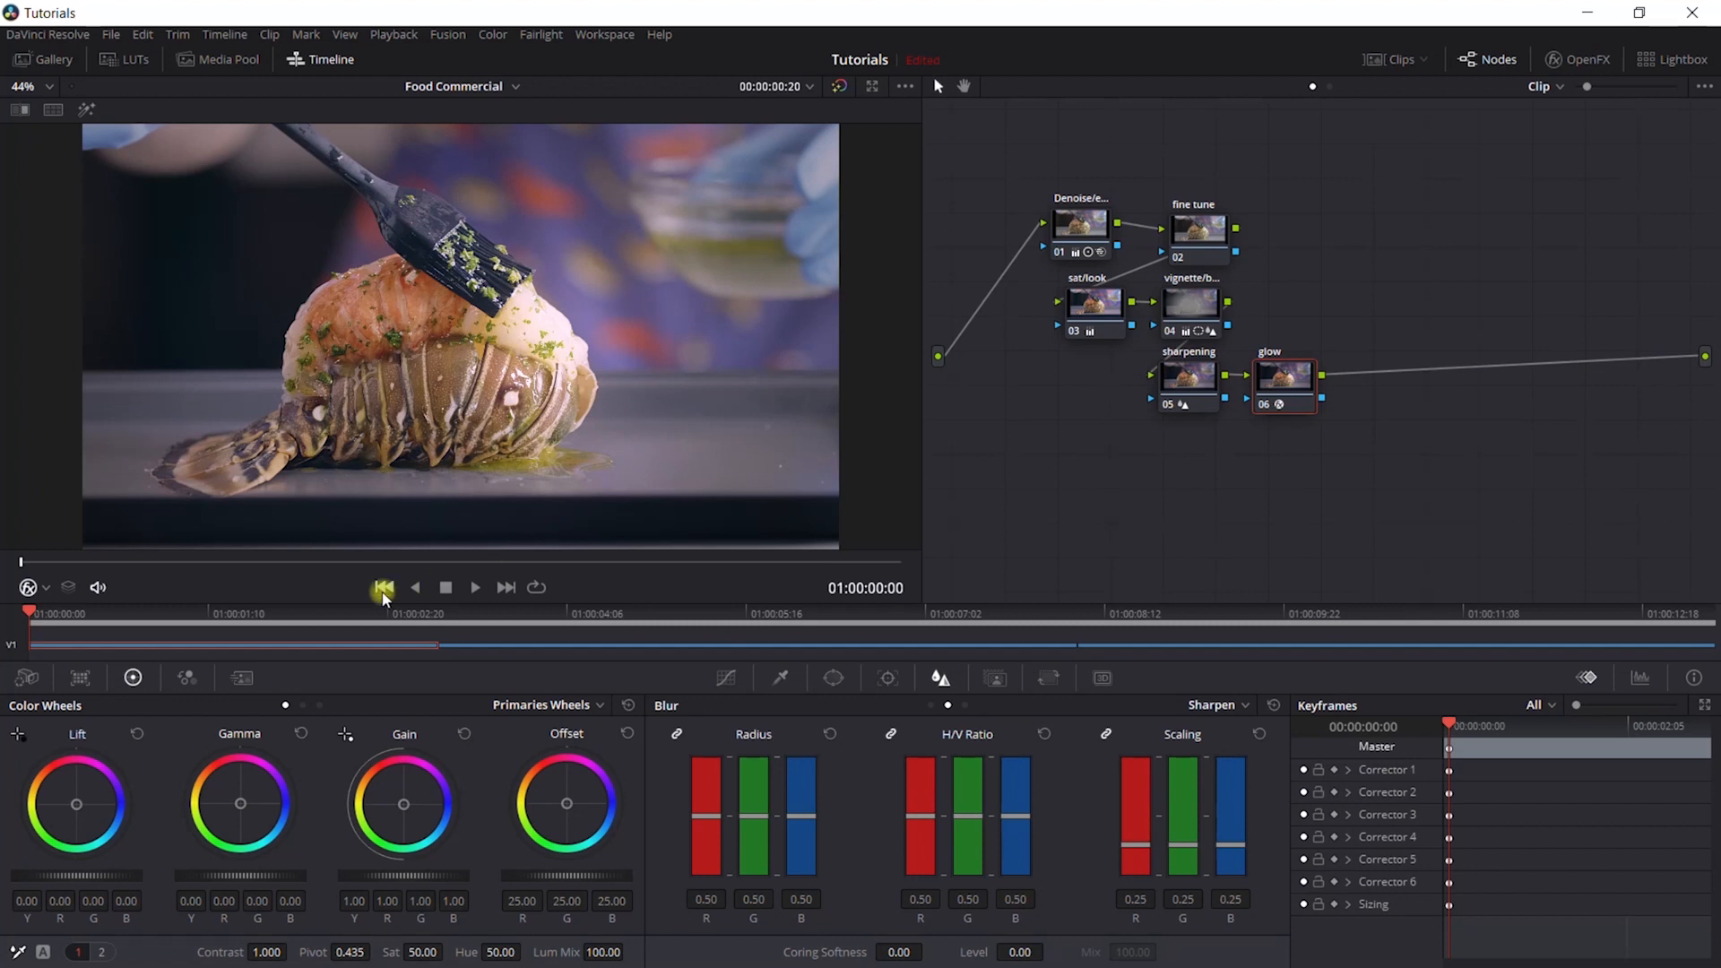